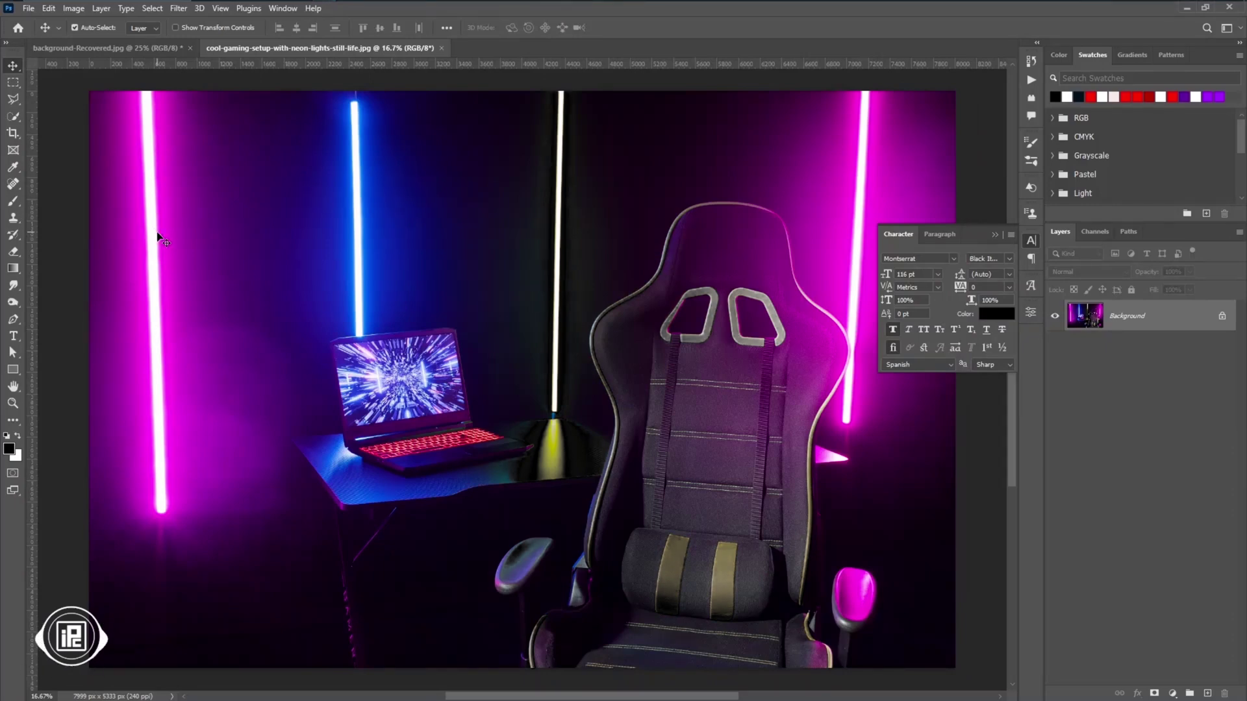
Switch to the photo of the man and select him as the subject in Select and Mask.
mouse_move(202, 7)
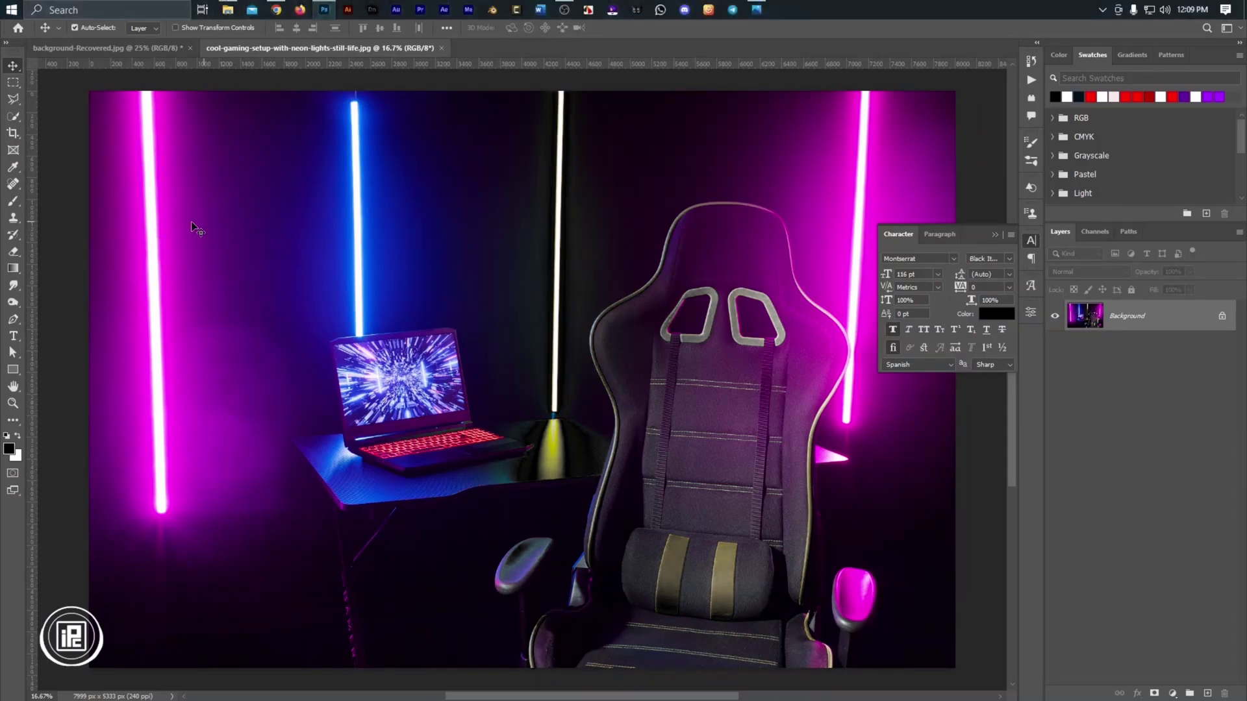
click(95, 49)
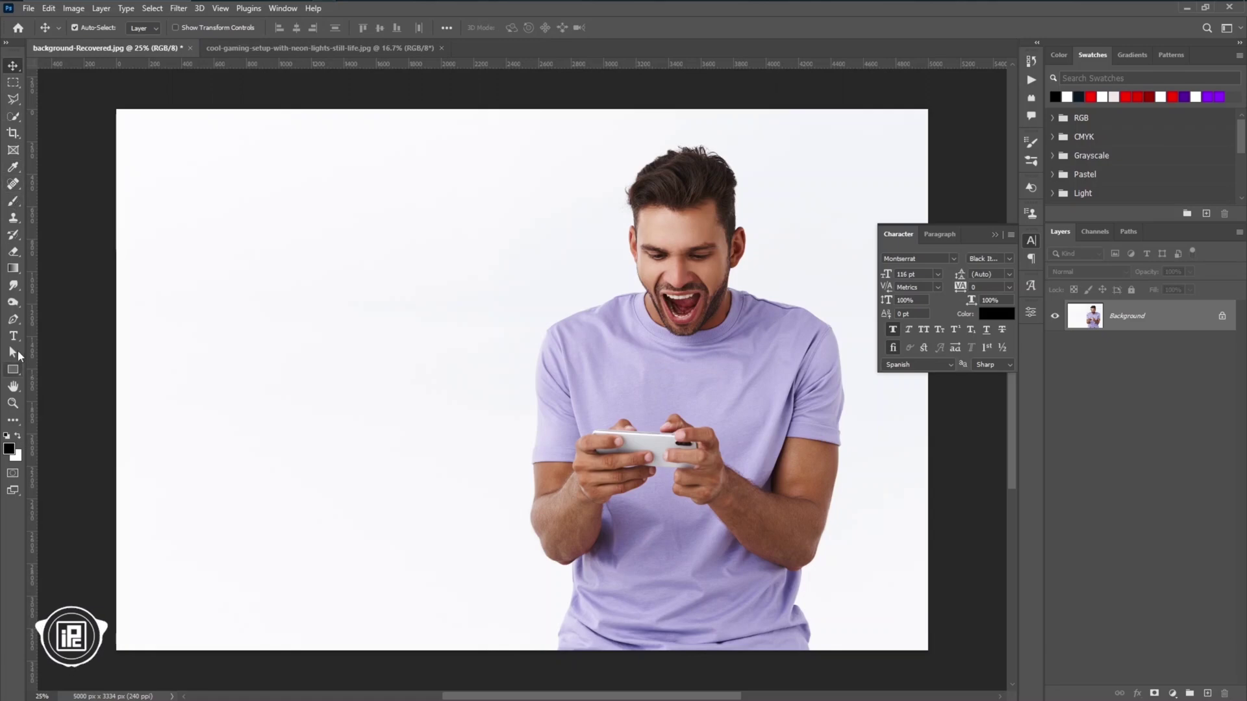
click(14, 101)
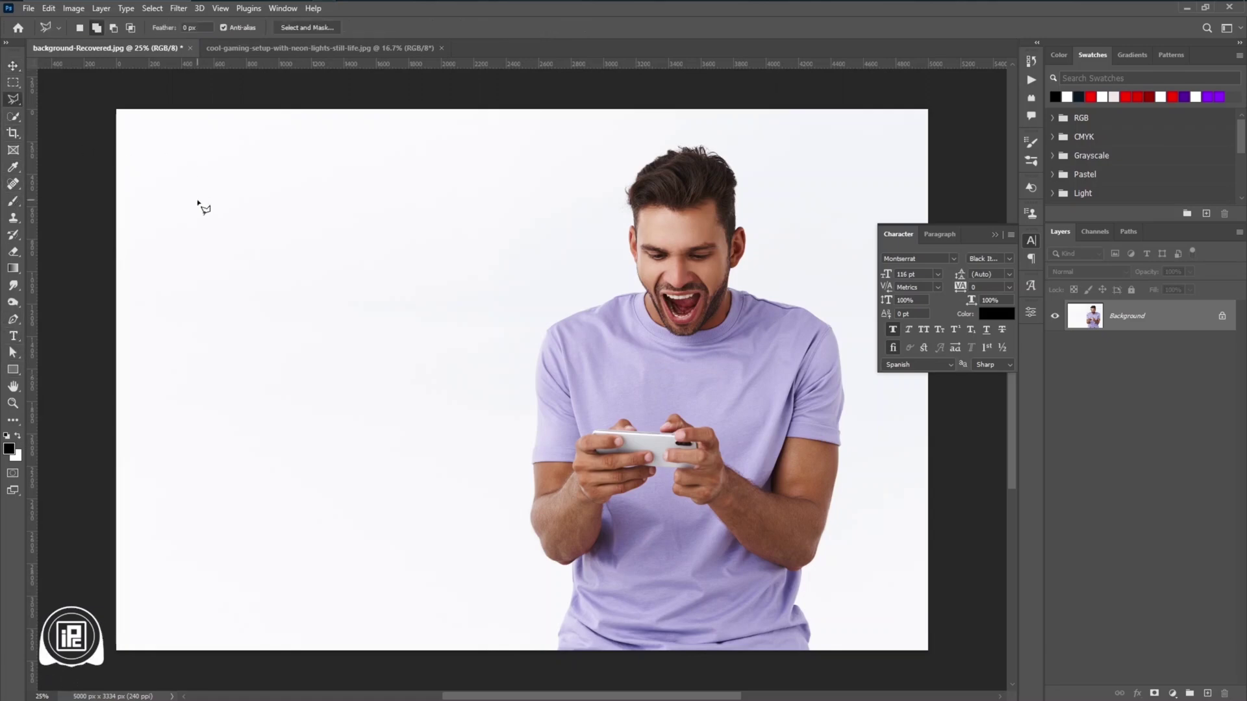
click(300, 28)
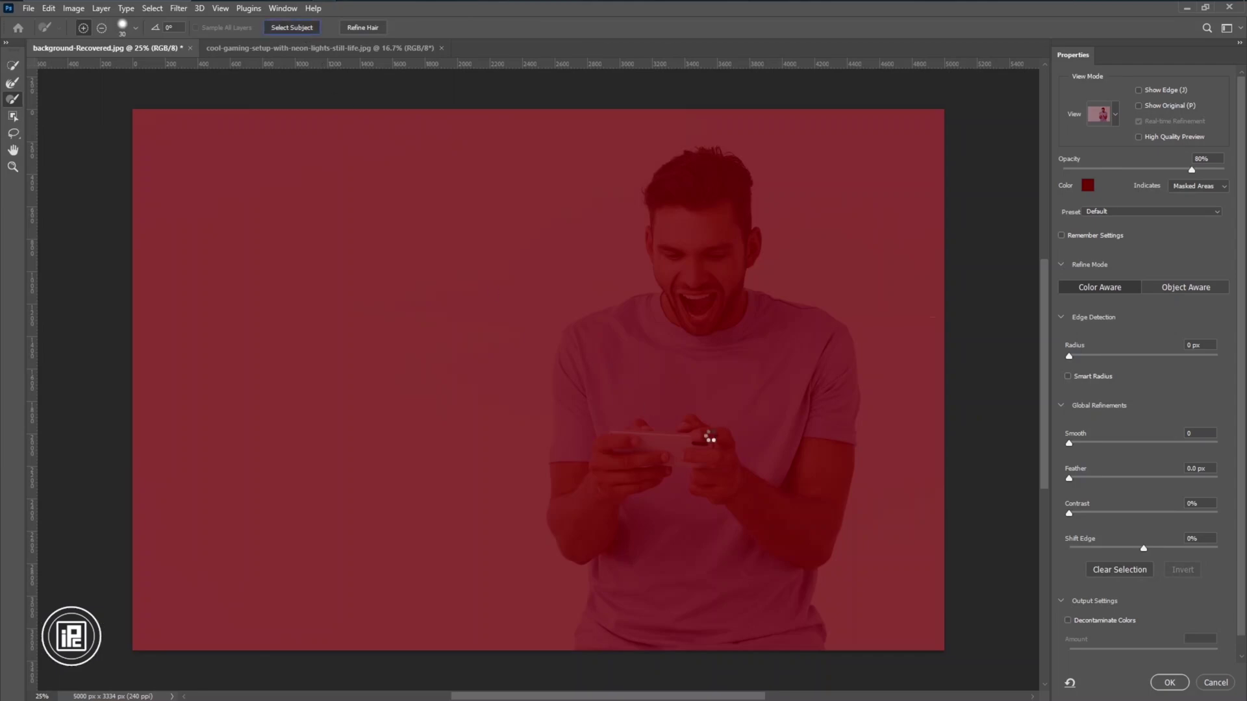
Refine the selection edge around the man's hair and jawline, and output the cutout as a layer mask.
scroll(725, 162, up, 6)
key(r)
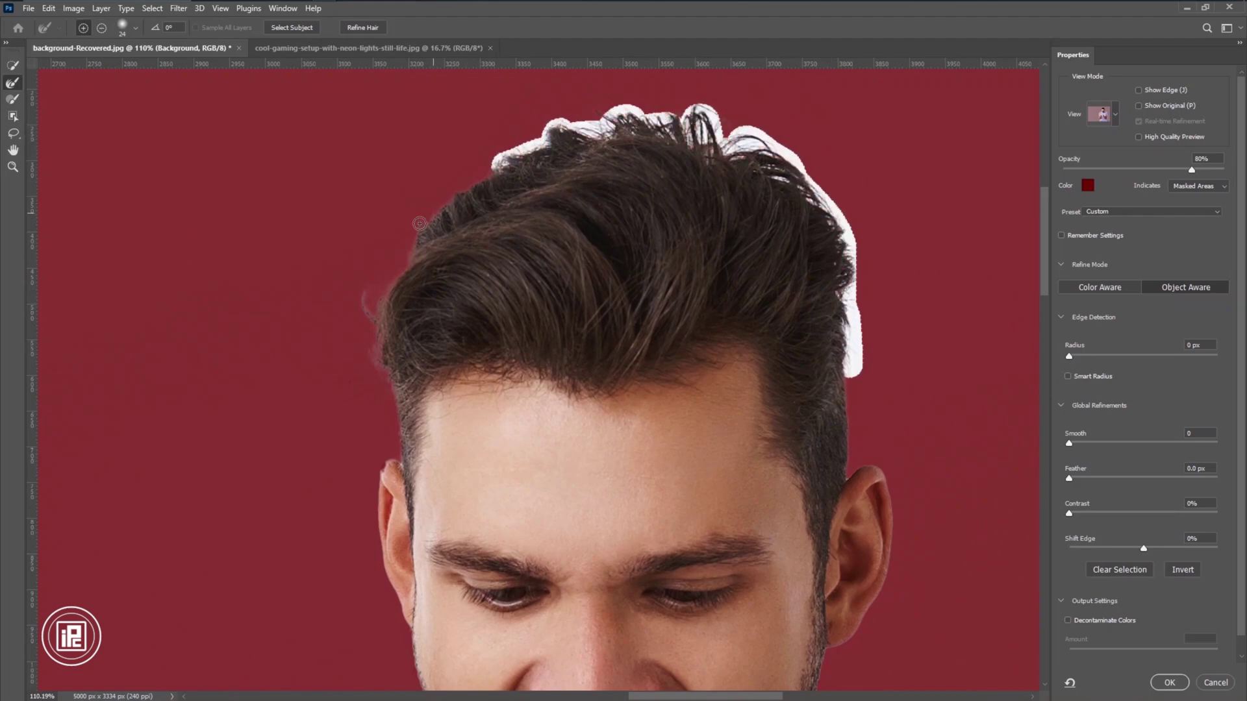
mouse_move(420, 224)
mouse_down()
mouse_move(369, 304)
mouse_move(386, 346)
mouse_up()
drag(399, 463, 393, 477)
scroll(793, 127, down, 4)
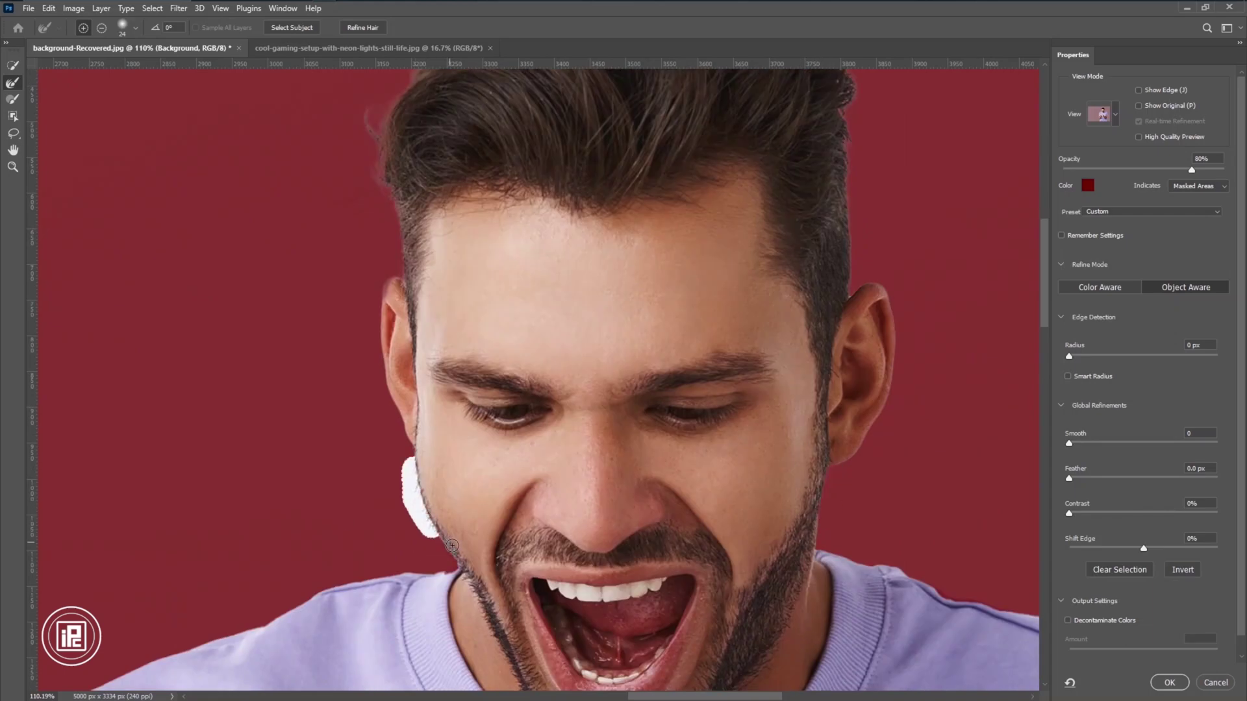
key(Return)
scroll(675, 431, down, 5)
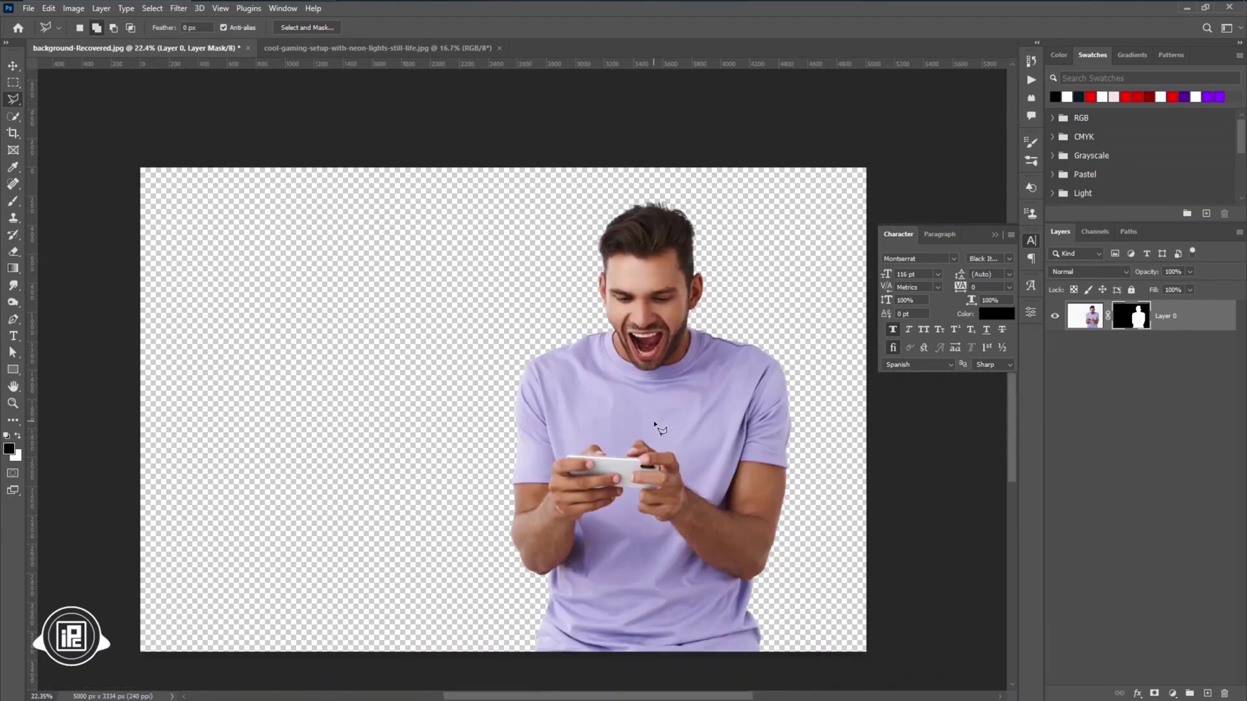
Crop away the empty area beside the man, leaving a canvas about 3064 px wide.
scroll(676, 430, down, 2)
key(c)
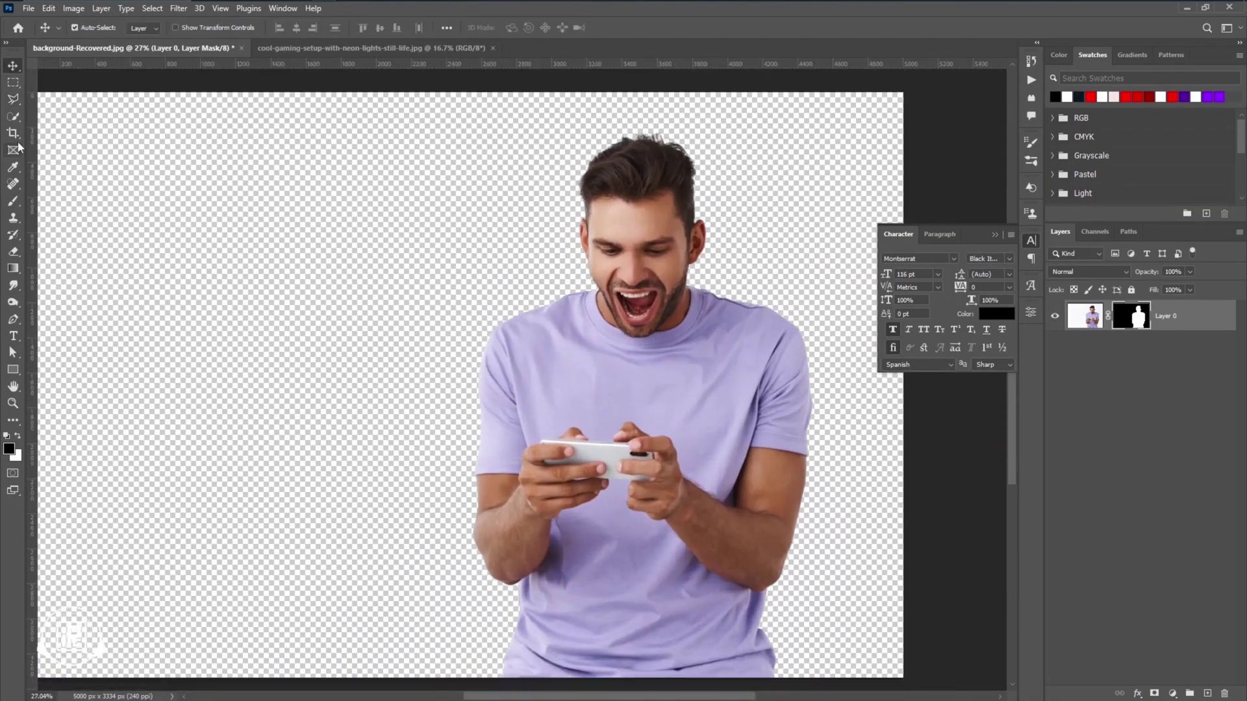
scroll(294, 336, down, 2)
drag(172, 352, 278, 356)
key(Return)
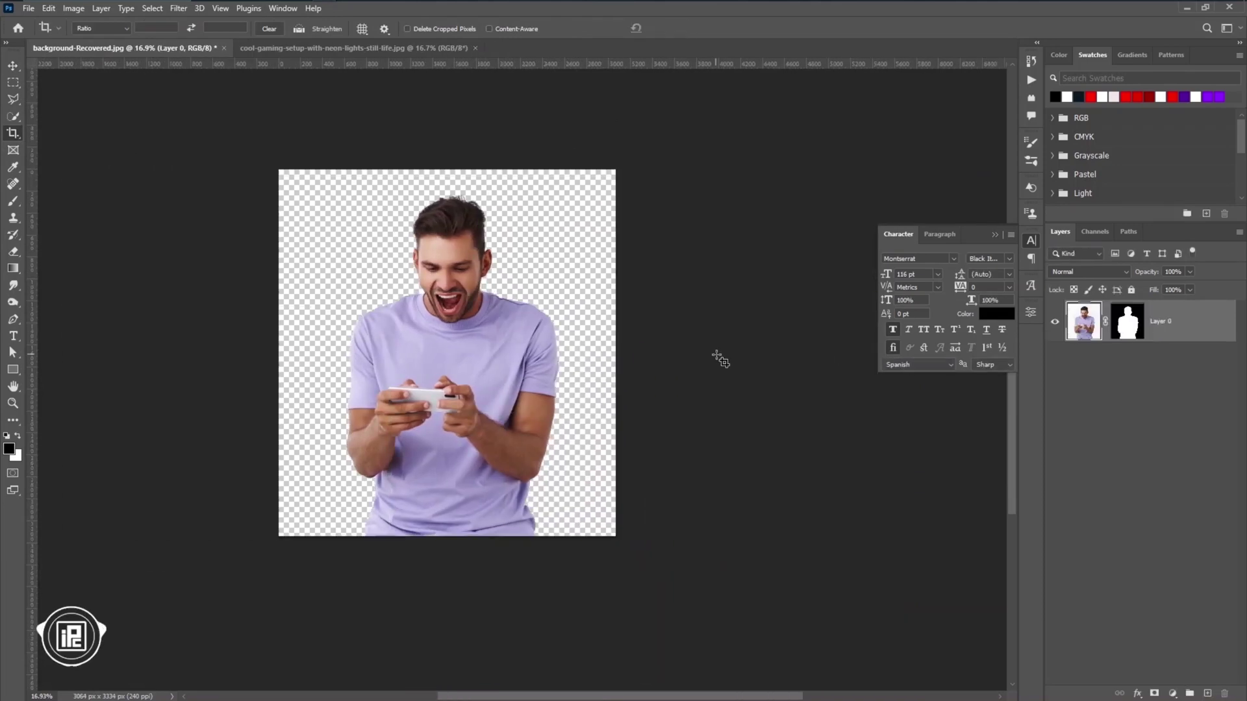
Convert the masked layer of the man to a smart object.
key(ctrl+0)
key(v)
scroll(527, 252, up, 3)
scroll(546, 266, down, 3)
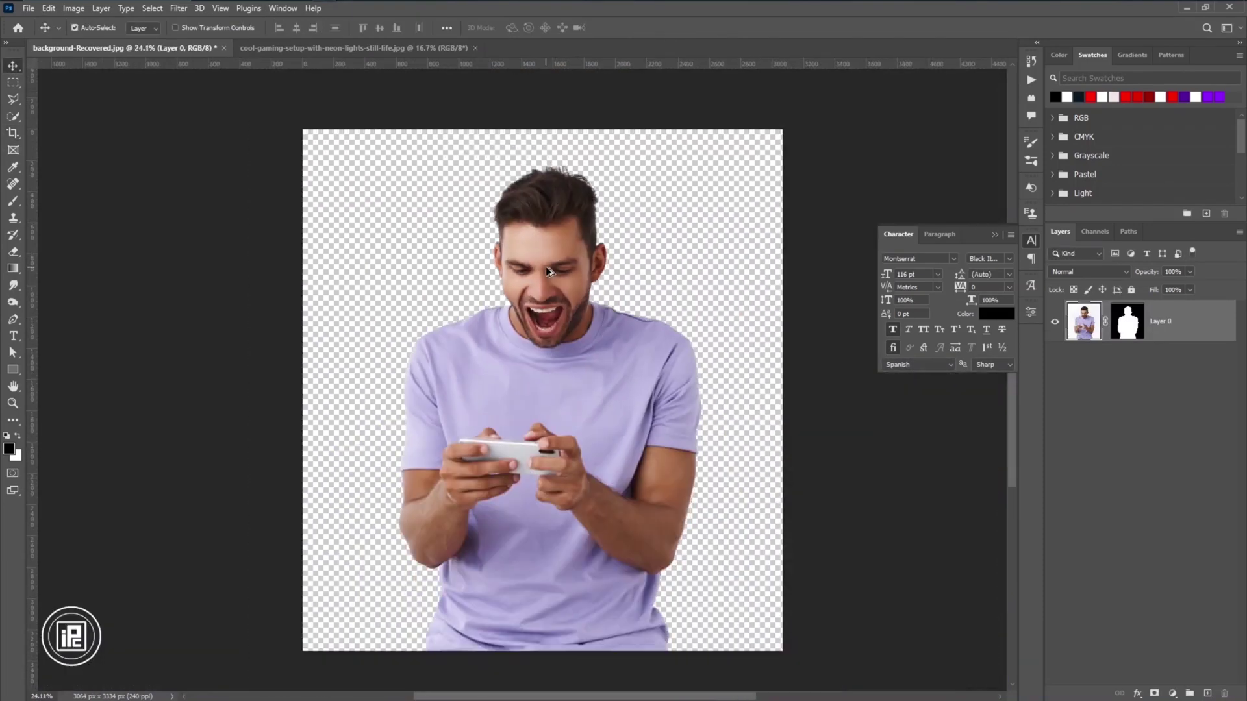
scroll(546, 267, up, 1)
right_click(1228, 320)
click(1097, 336)
Create a 1920 x 1080 px document at 72 ppi with a white background and collapse the Character settings.
key(ctrl+n)
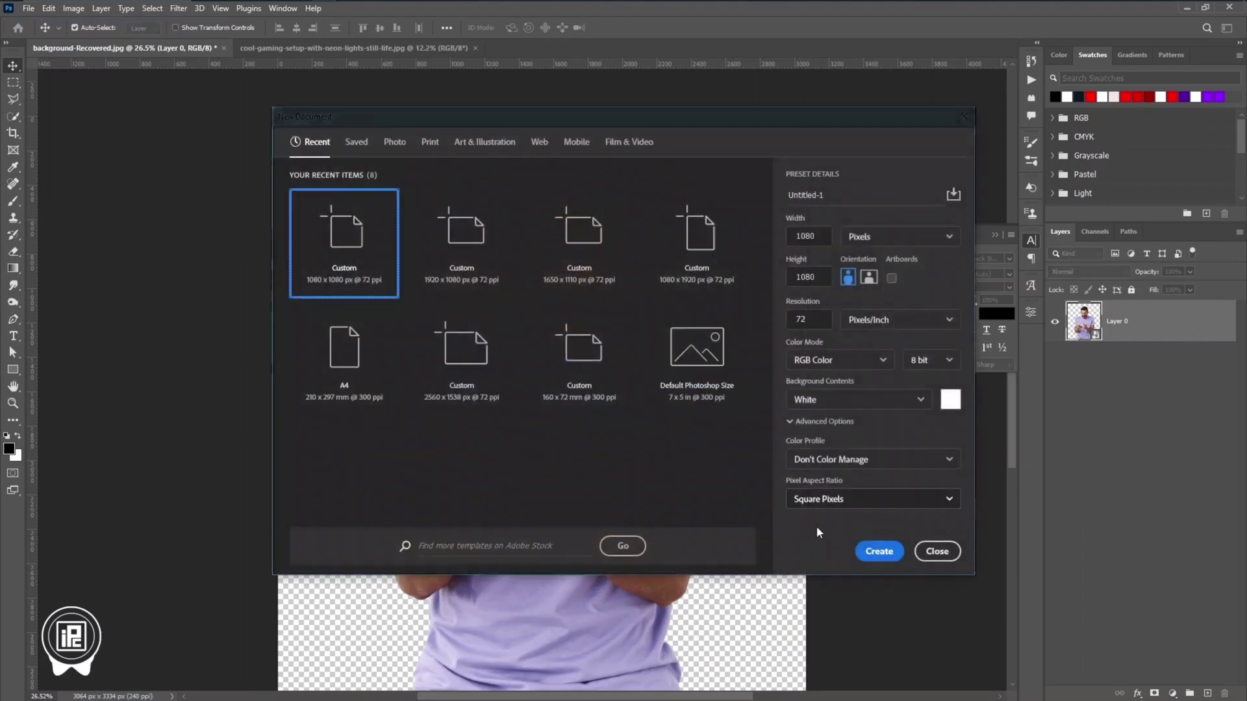
click(474, 252)
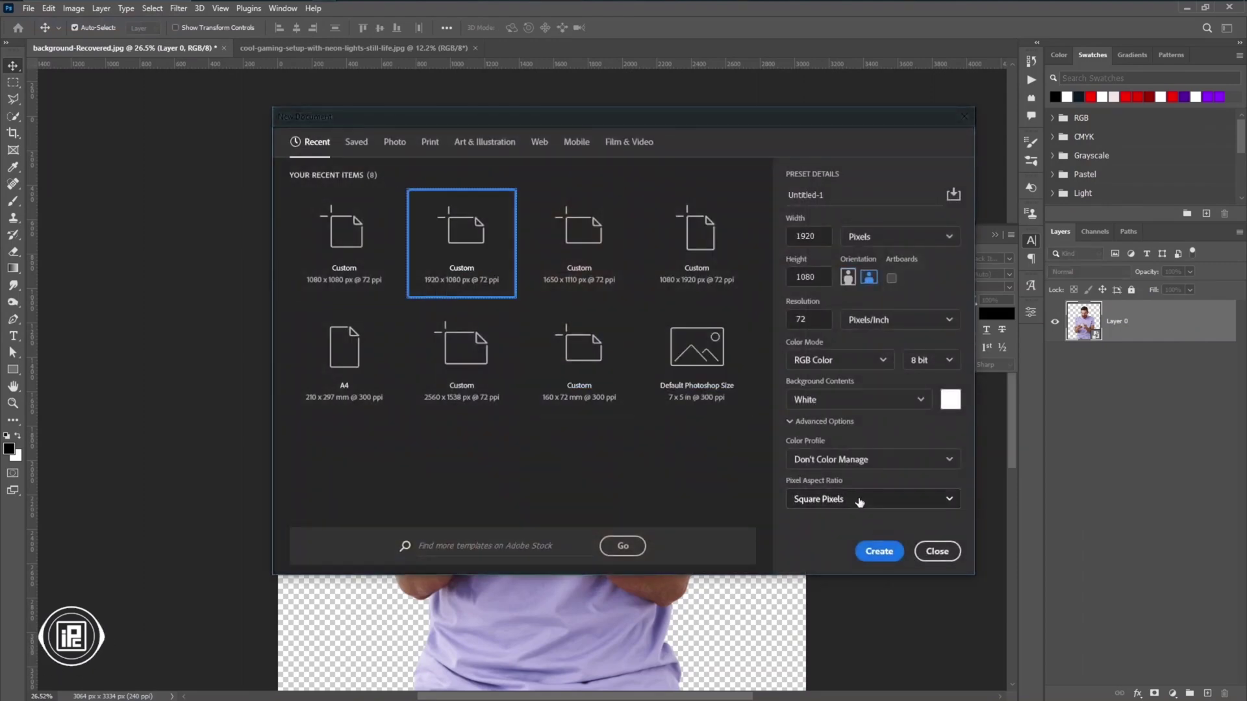
click(879, 552)
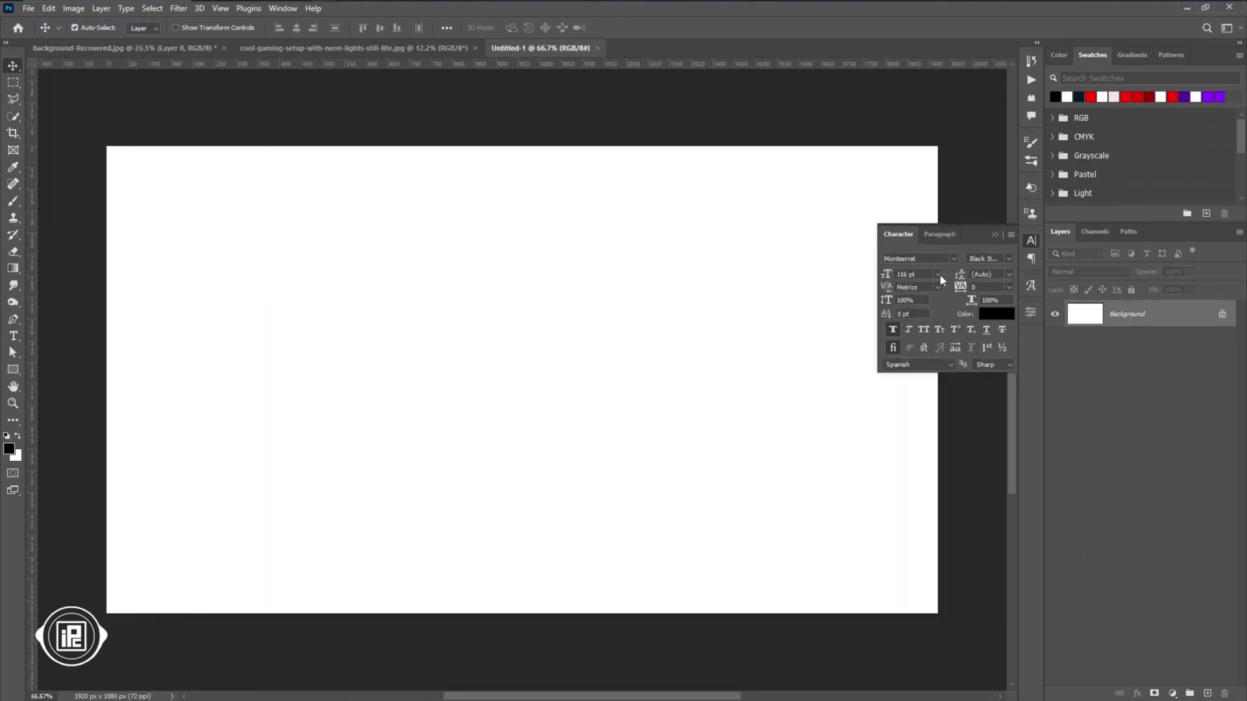
click(994, 235)
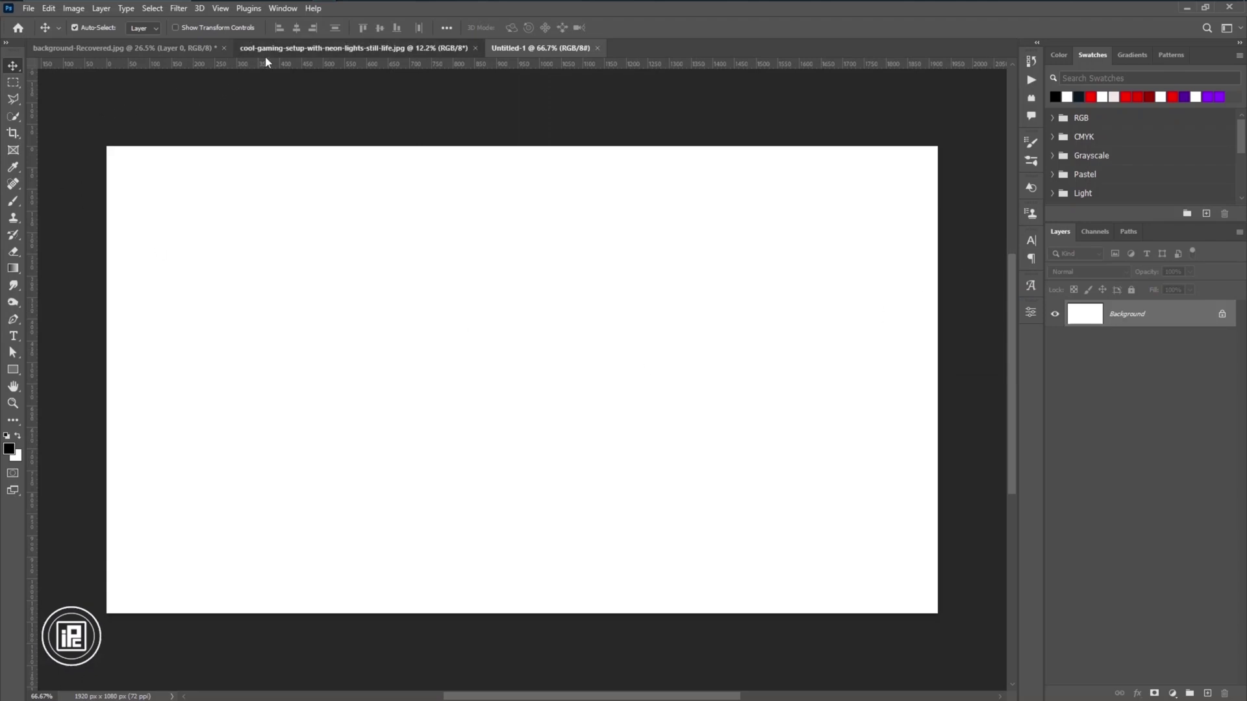
Paste the neon gaming setup photo into the new document and scale it to fill the canvas.
key(ctrl+v)
key(ctrl+t)
key(ctrl+0)
drag(848, 415, 632, 415)
drag(350, 416, 496, 413)
click(643, 28)
key(ctrl+0)
key(ctrl+t)
drag(659, 425, 743, 447)
key(Return)
scroll(743, 447, up, 3)
Paste the cutout man, scale him down, and place him in front of the gaming chair.
key(ctrl+v)
key(ctrl+t)
drag(885, 688, 807, 543)
key(Return)
drag(786, 348, 712, 388)
drag(800, 415, 800, 429)
drag(714, 409, 717, 413)
scroll(422, 324, down, 2)
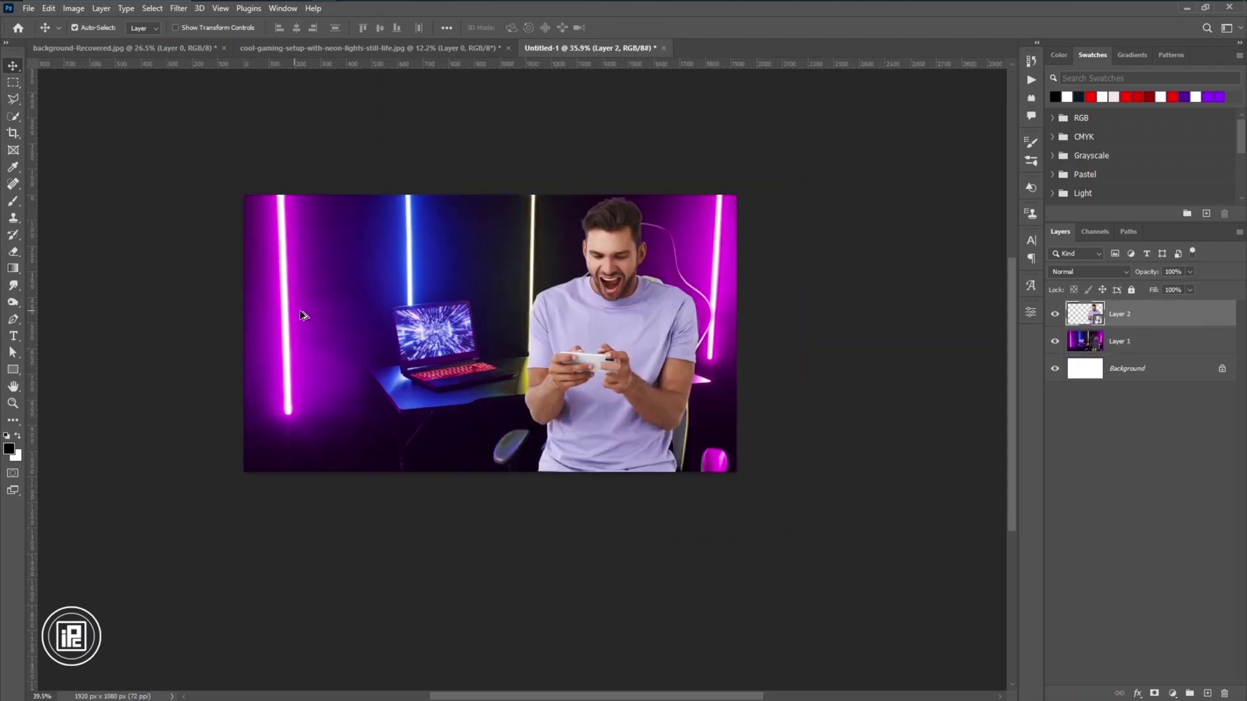
Convert the gaming setup layer to a smart object and apply a Gaussian Blur with a 7.2-pixel radius.
scroll(397, 299, up, 3)
right_click(1143, 342)
click(1072, 302)
click(178, 7)
mouse_move(194, 170)
click(370, 223)
drag(695, 339, 712, 341)
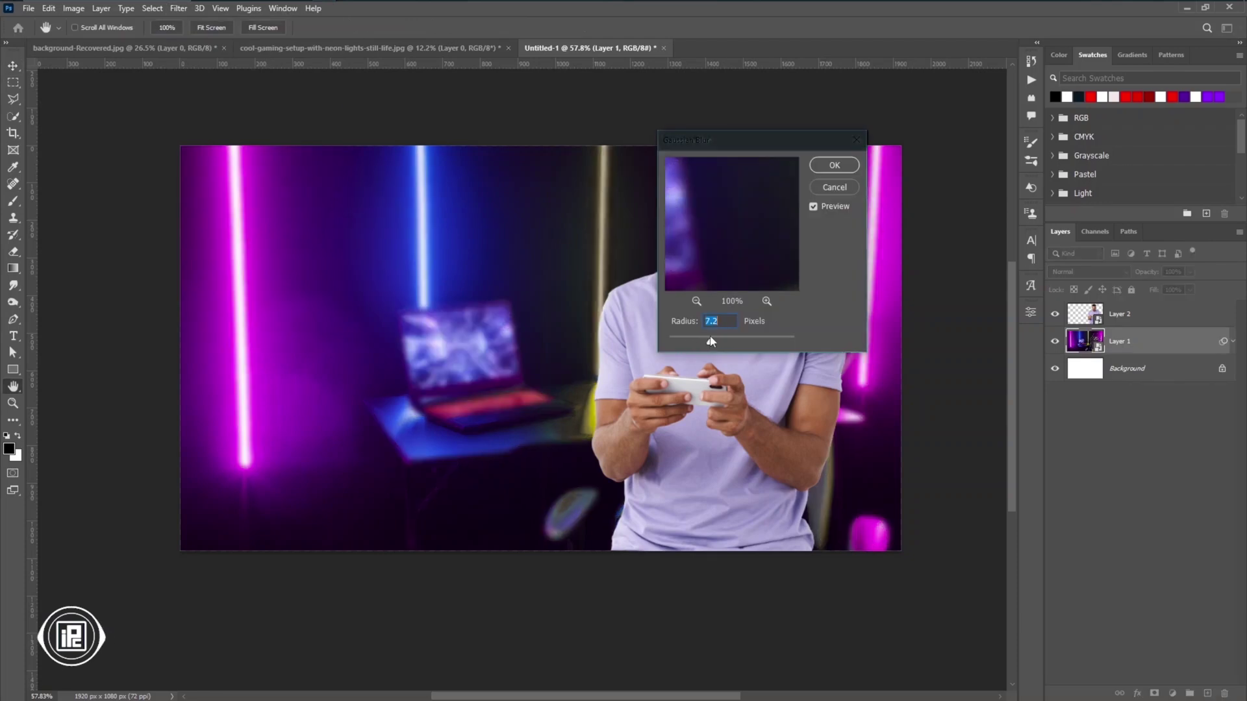
click(832, 170)
Paint black with a soft round brush on the blur's filter mask over the chair and armrests to bring back their sharpness.
click(1106, 367)
key(b)
right_click(708, 320)
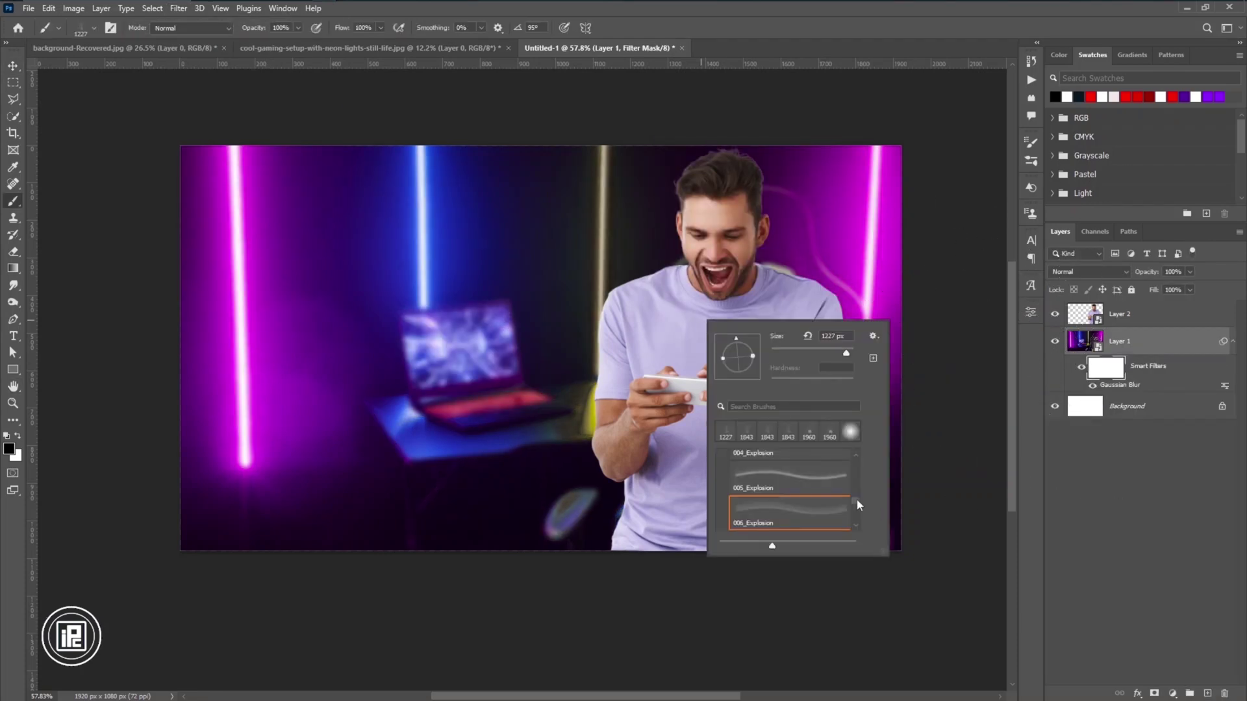
double_click(737, 478)
scroll(747, 293, up, 3)
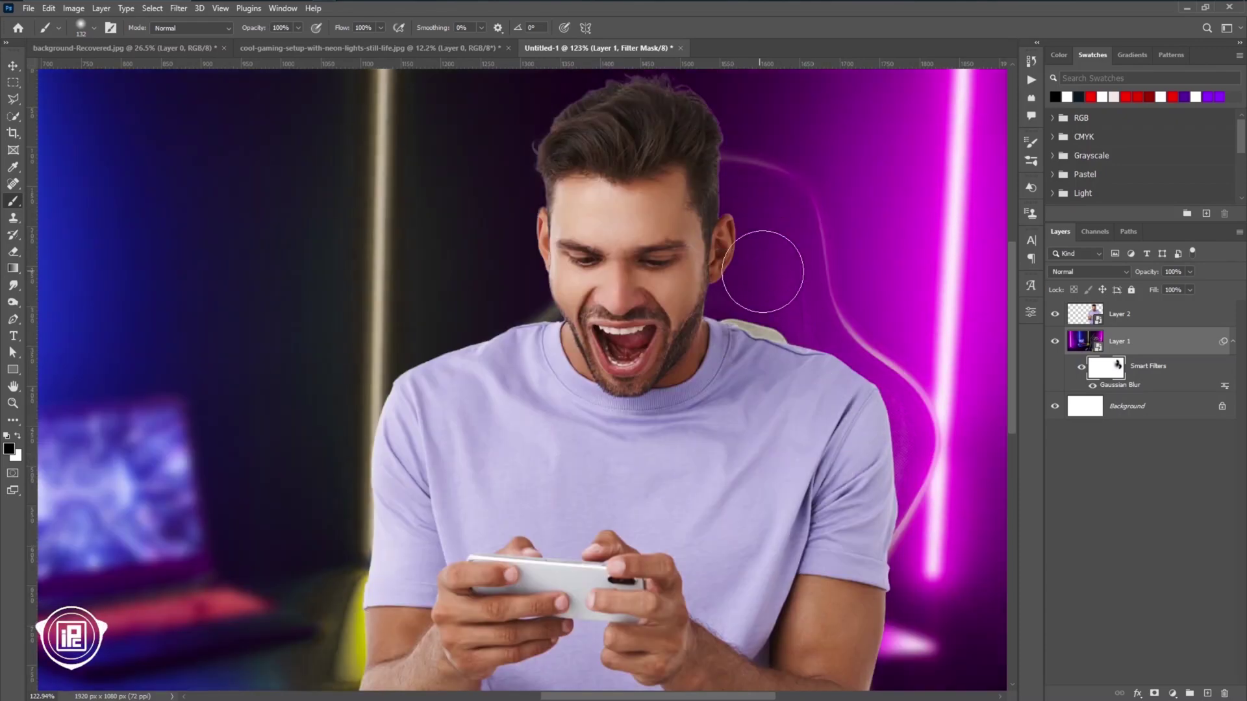
drag(632, 278, 611, 278)
scroll(844, 260, down, 4)
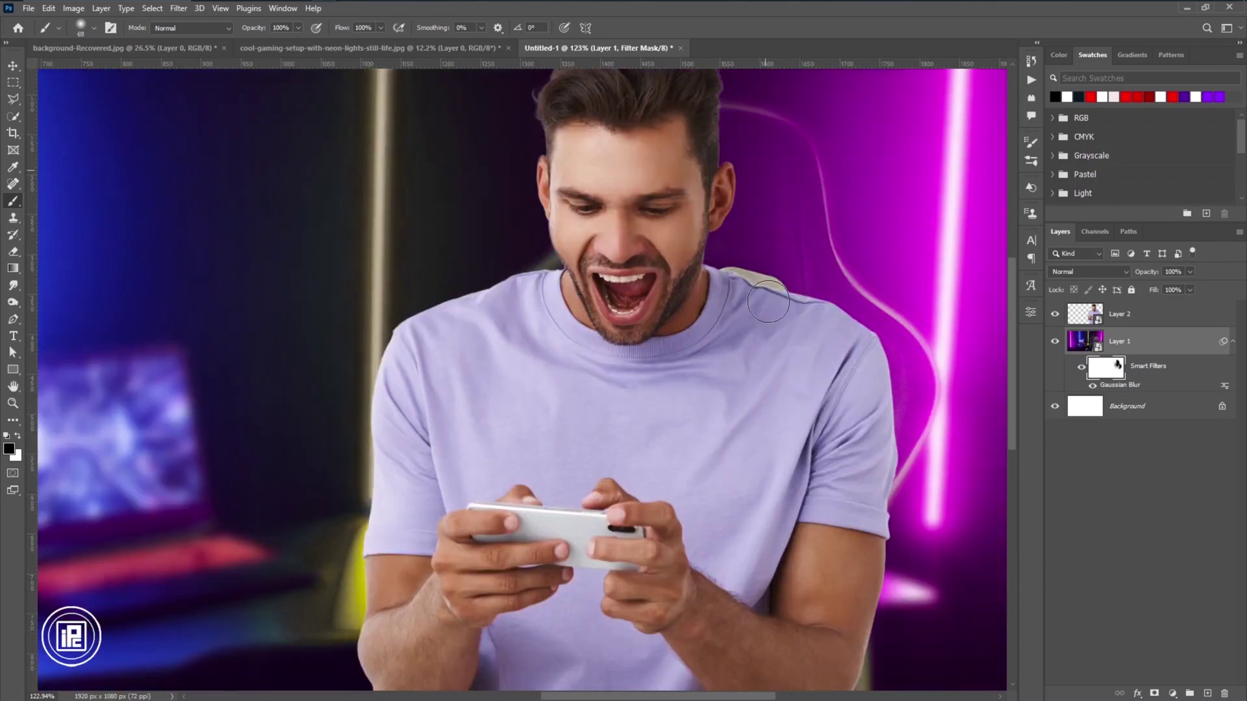
scroll(911, 234, down, 4)
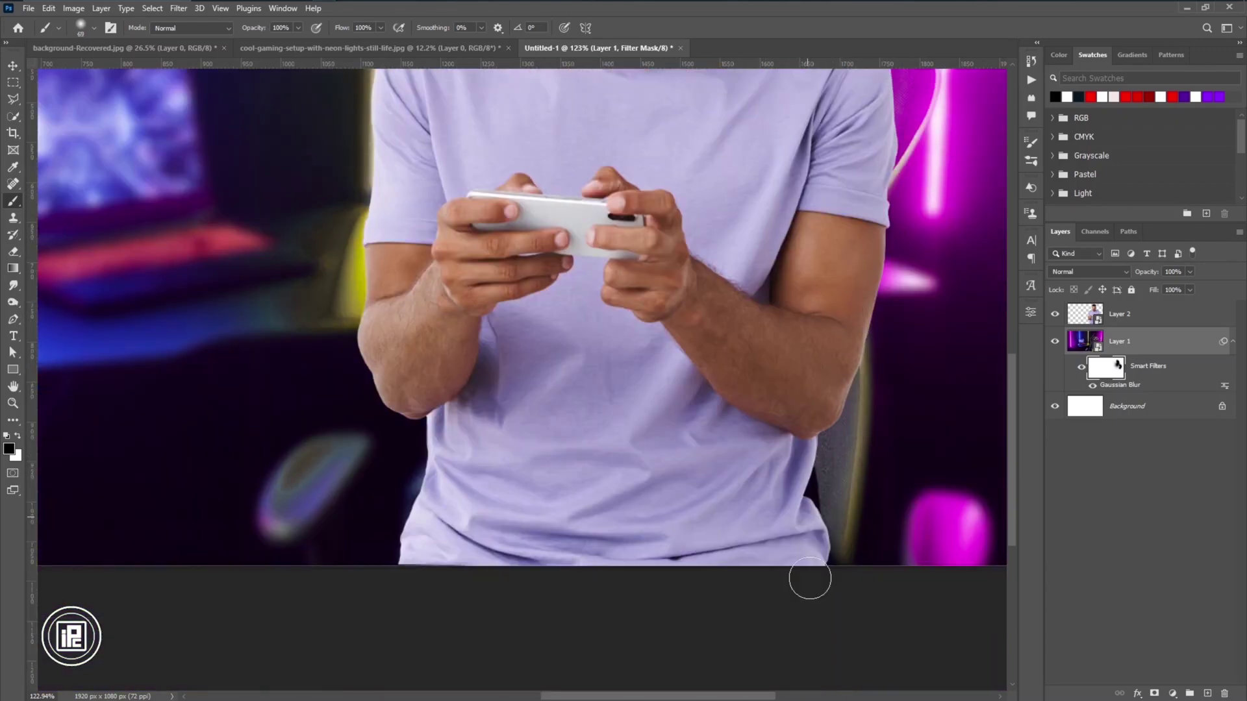
scroll(807, 427, up, 6)
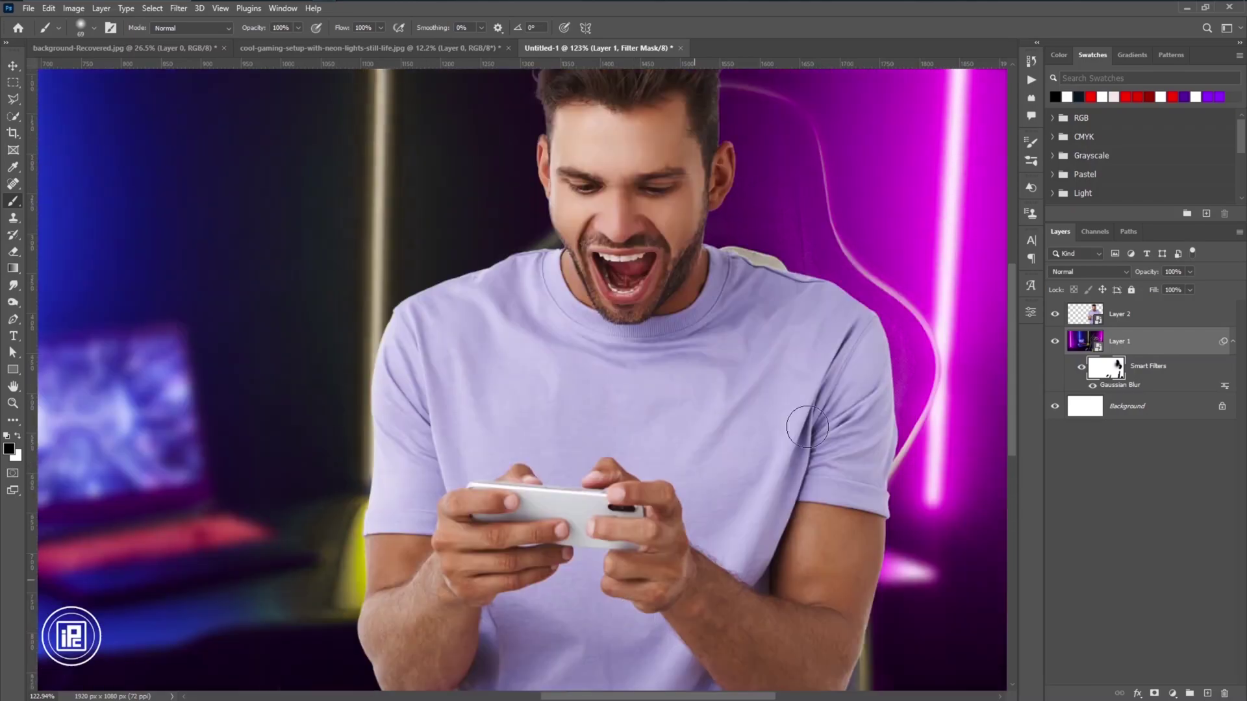
scroll(916, 377, up, 1)
scroll(713, 334, down, 4)
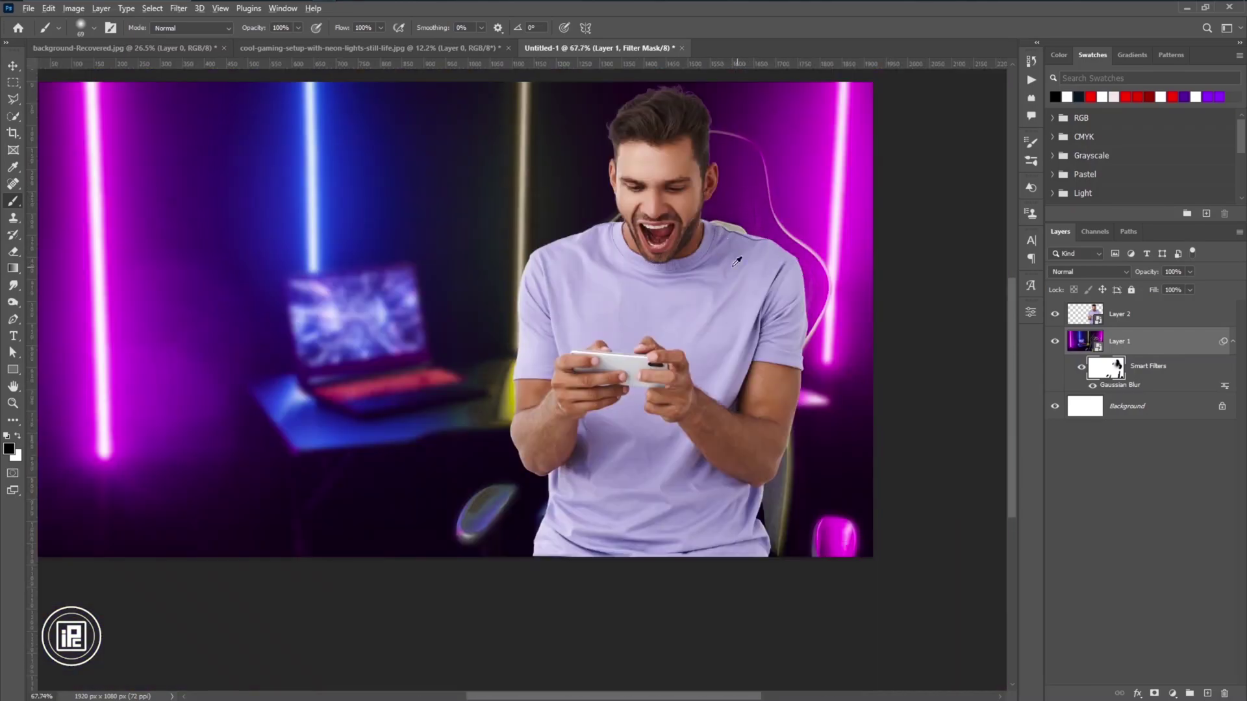
scroll(737, 260, up, 1)
Adjust the placement of the neon background layer behind the man with Free Transform.
key(v)
drag(643, 428, 648, 429)
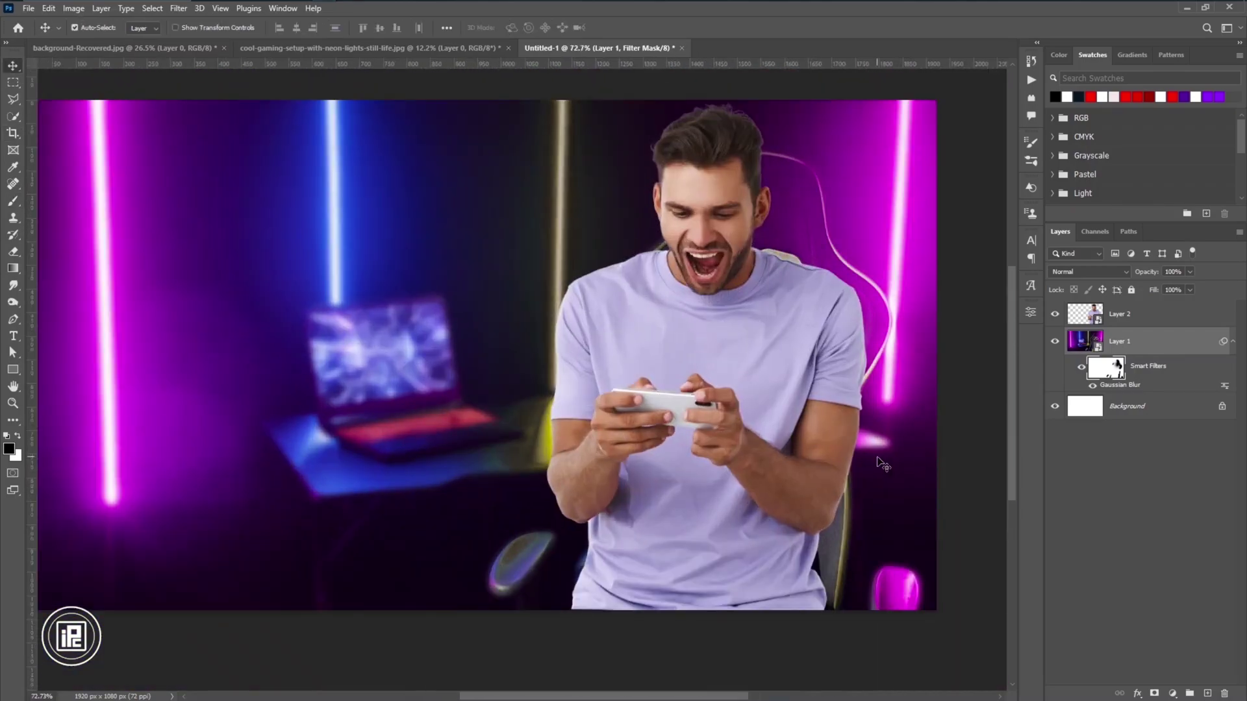
key(ctrl+t)
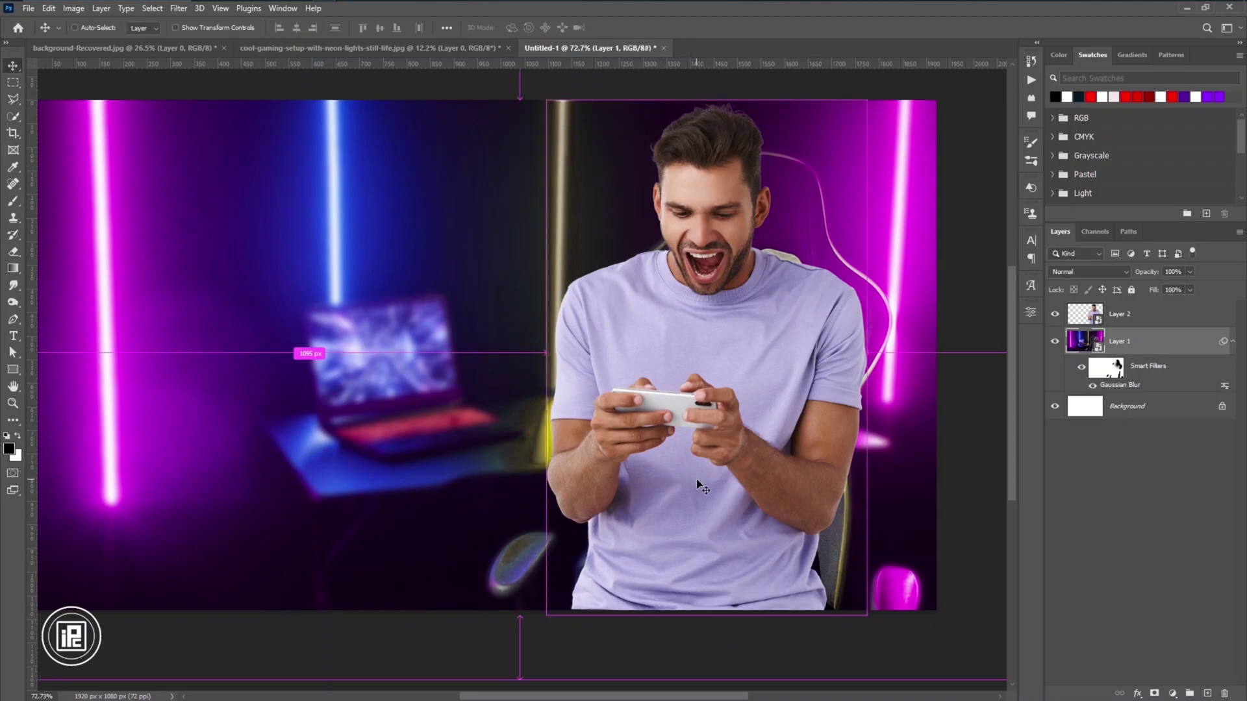
key(ctrl+0)
key(Return)
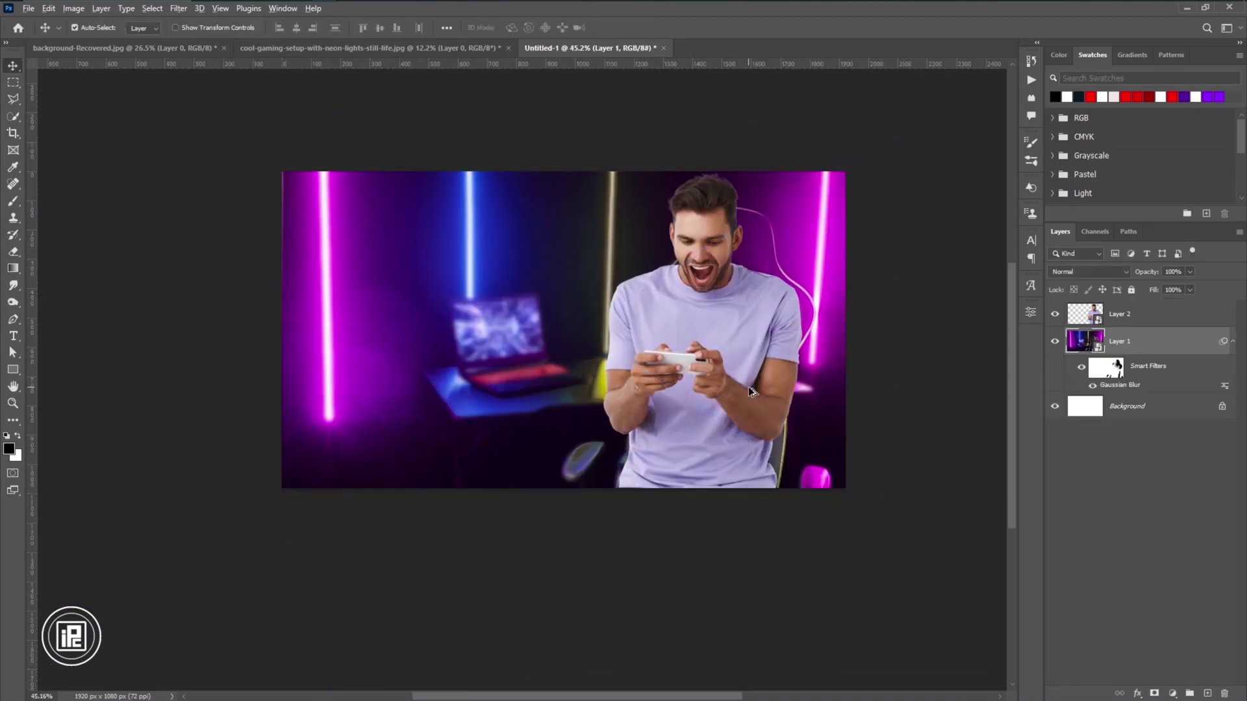
Place the red halftone splash image between the man and the gaming setup, and set its blend mode to Soft Light.
key(ctrl+0)
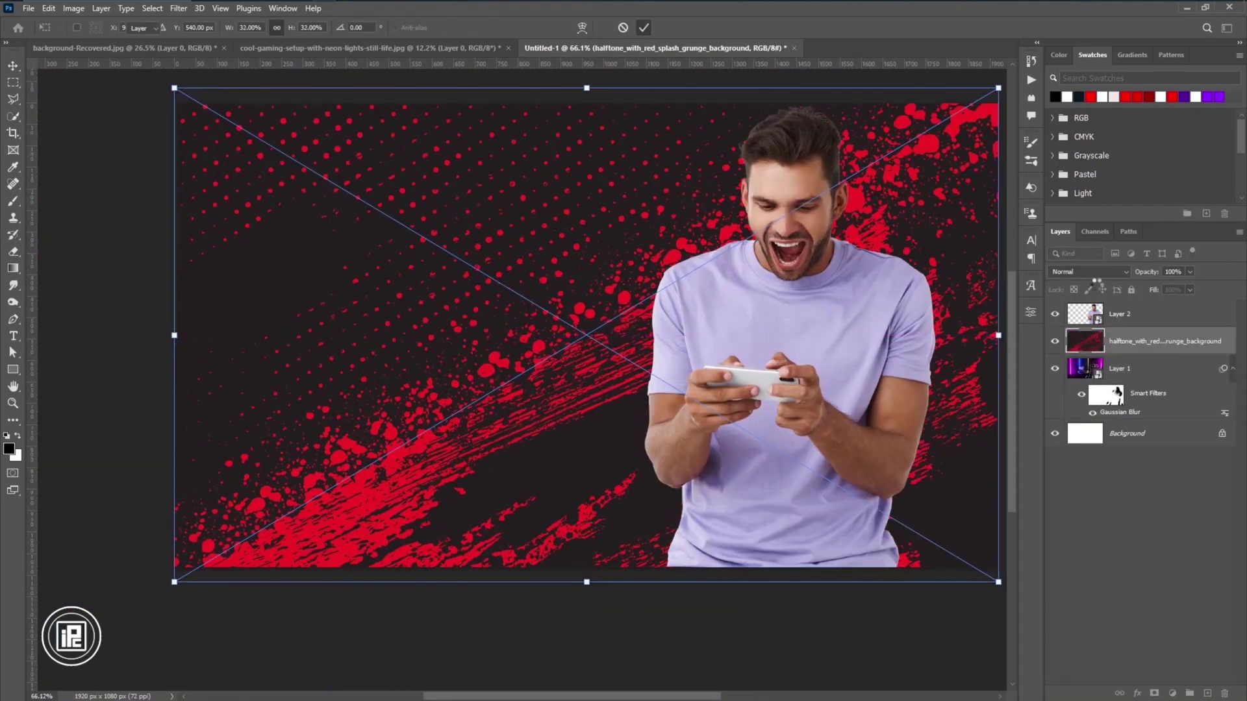
key(Return)
click(1088, 271)
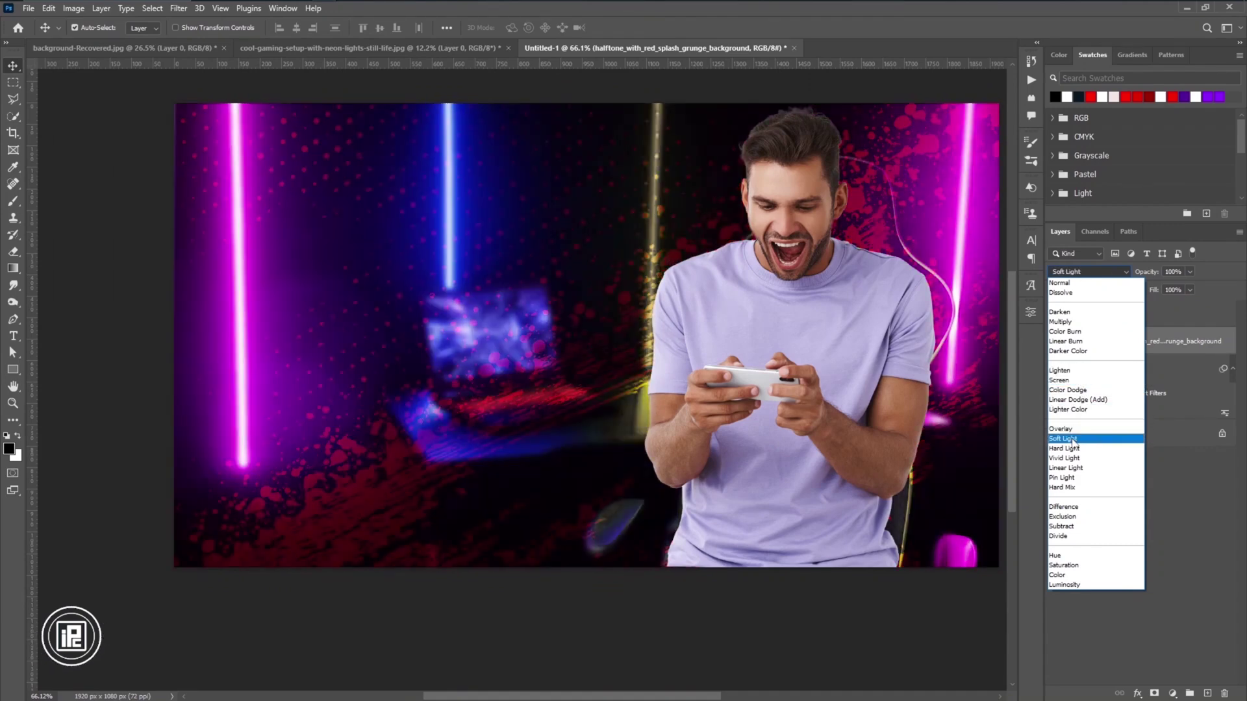
click(1062, 439)
Load the blur's filter mask as a selection and add it as a layer mask on the halftone splash layer.
click(1154, 693)
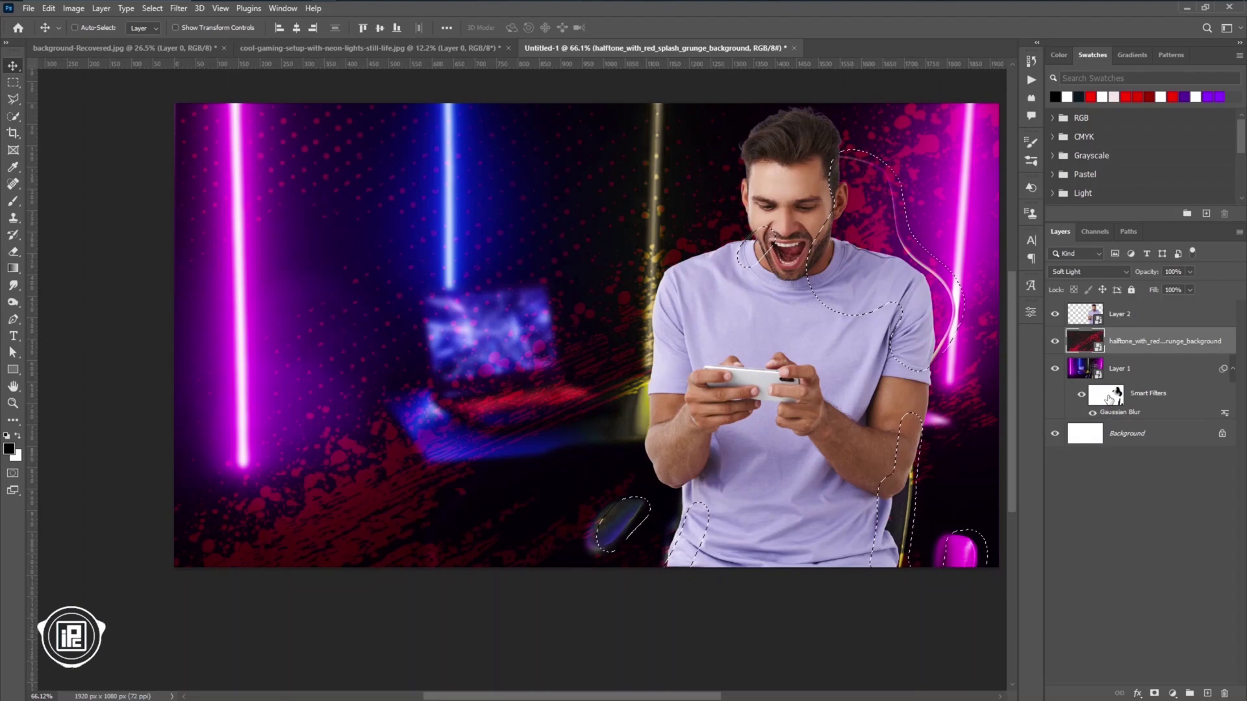
key(z)
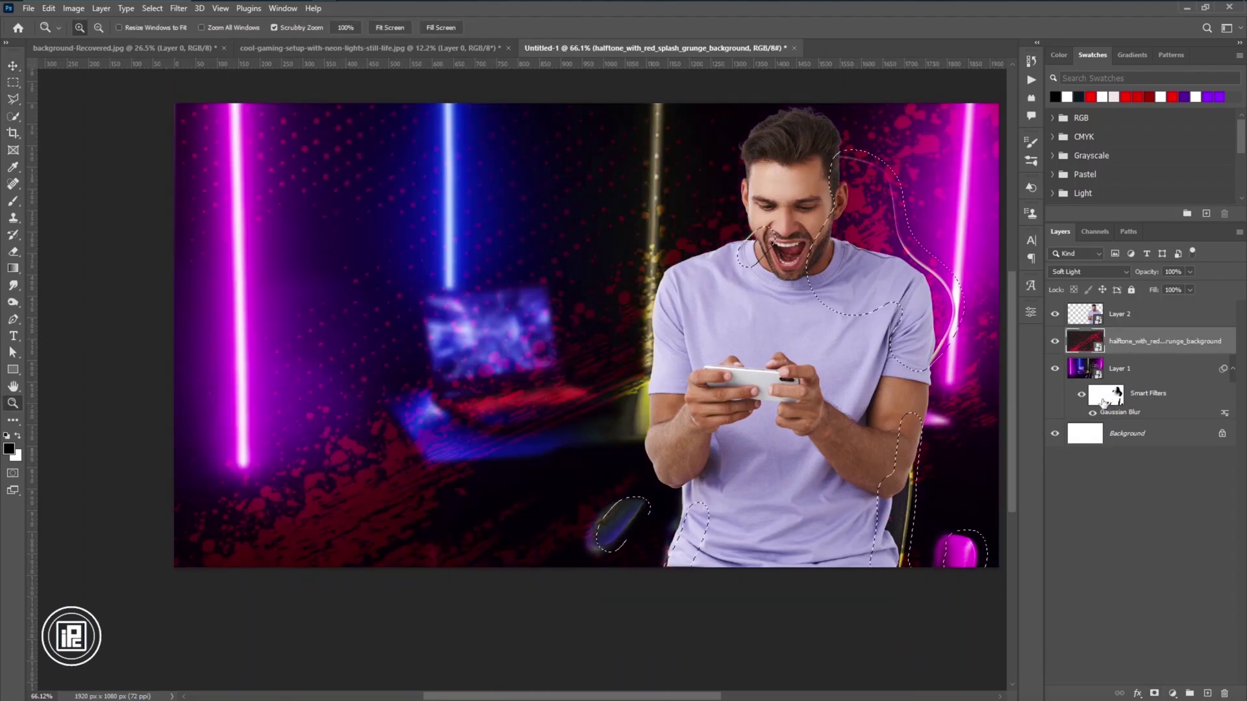
click(1154, 693)
Add the title "CRAZY" in black 116 pt Montserrat Black Italic beside the man, and place copies of the text below it.
scroll(133, 200, down, 2)
scroll(117, 200, up, 3)
key(t)
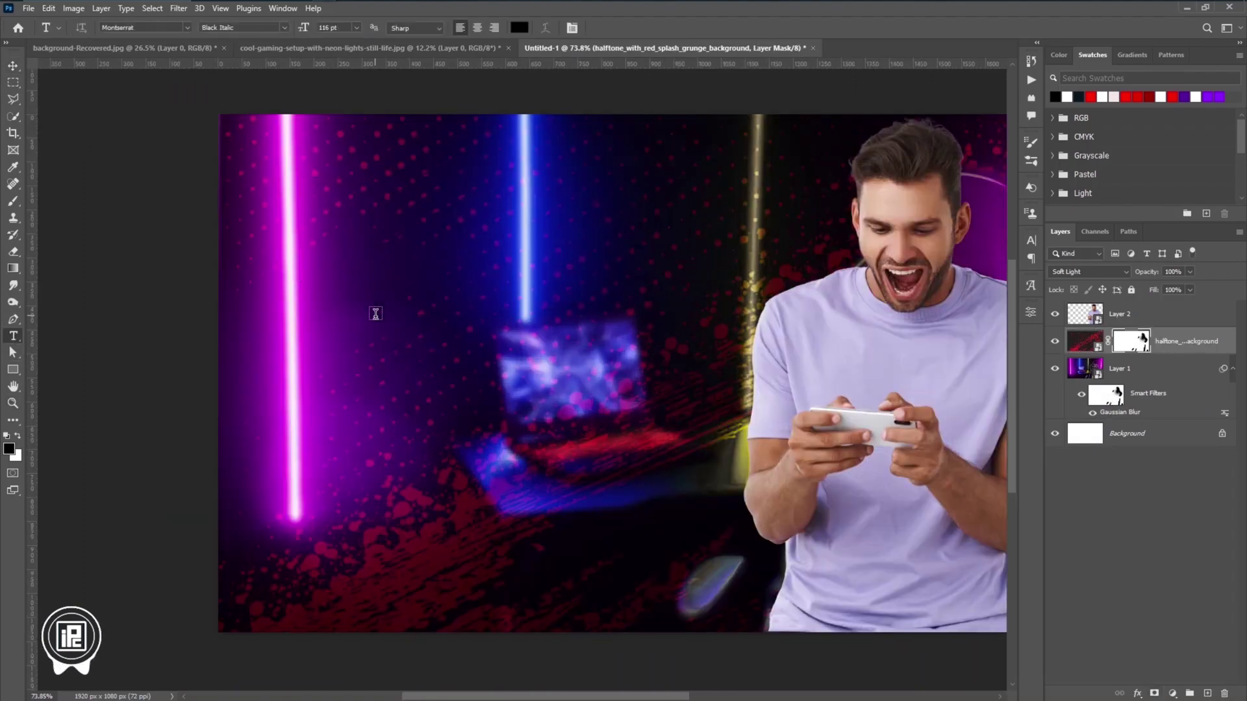
click(376, 313)
text(CRAZY)
key(Return)
text(GAMEPLAY)
double_click(487, 362)
key(BackSpace)
key(BackSpace)
key(ctrl+Return)
key(v)
drag(544, 320, 493, 466)
Change the second text line to "GAMEPLAY" and the third to "14 KILL".
double_click(481, 347)
text(GAMEPLAY)
key(ctrl+Return)
key(v)
double_click(545, 409)
text(14)
key(ctrl+Return)
key(v)
Replace the text of the lowest "14 KILL" copy with "HIGHLINTES".
double_click(493, 467)
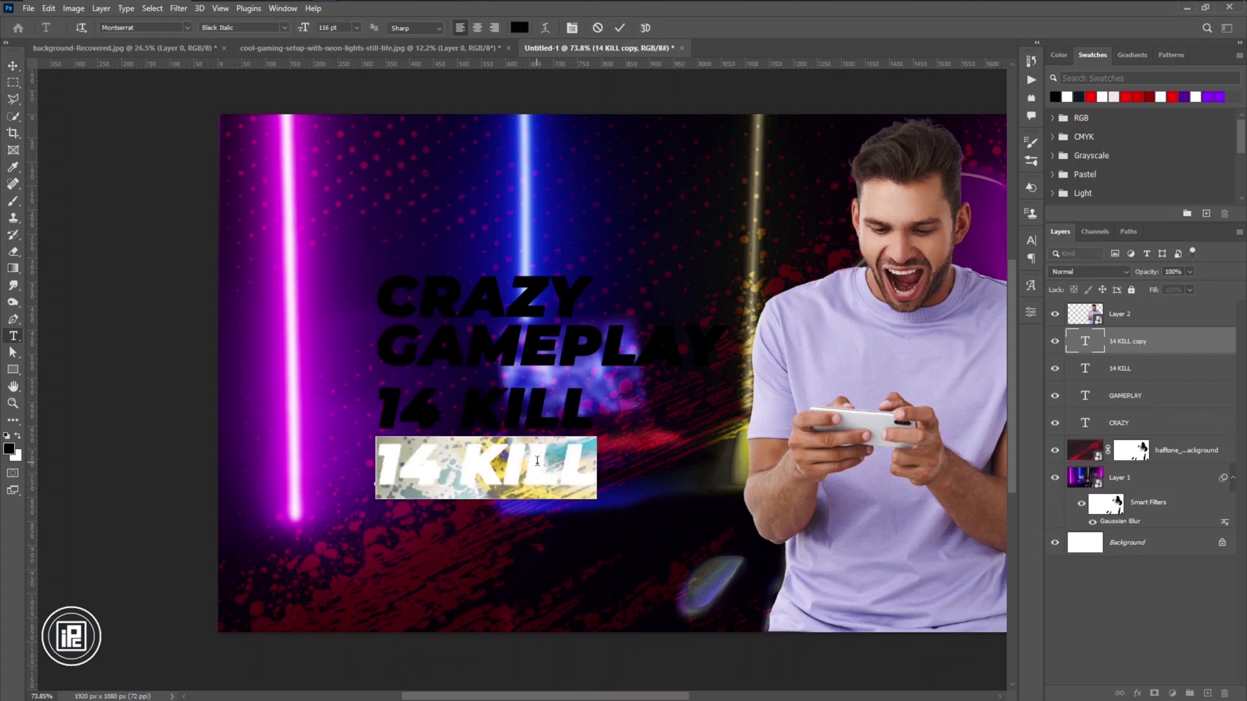
text(HIGHLINTES)
key(ctrl+Return)
key(v)
Extend the third text line to "14 KILL WIN" and move it and "HIGHLINTES" toward the canvas's left side.
drag(584, 426, 620, 423)
key(t)
click(619, 416)
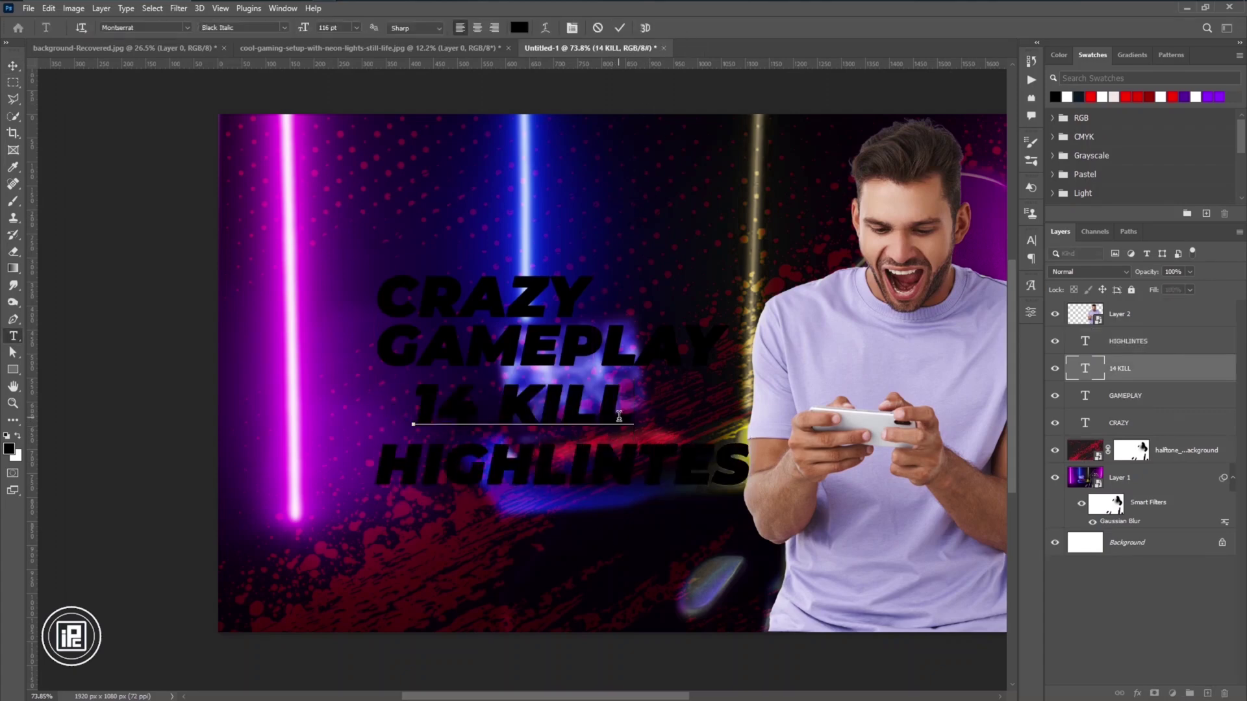
click(620, 28)
key(v)
drag(519, 406, 399, 406)
drag(541, 479, 455, 478)
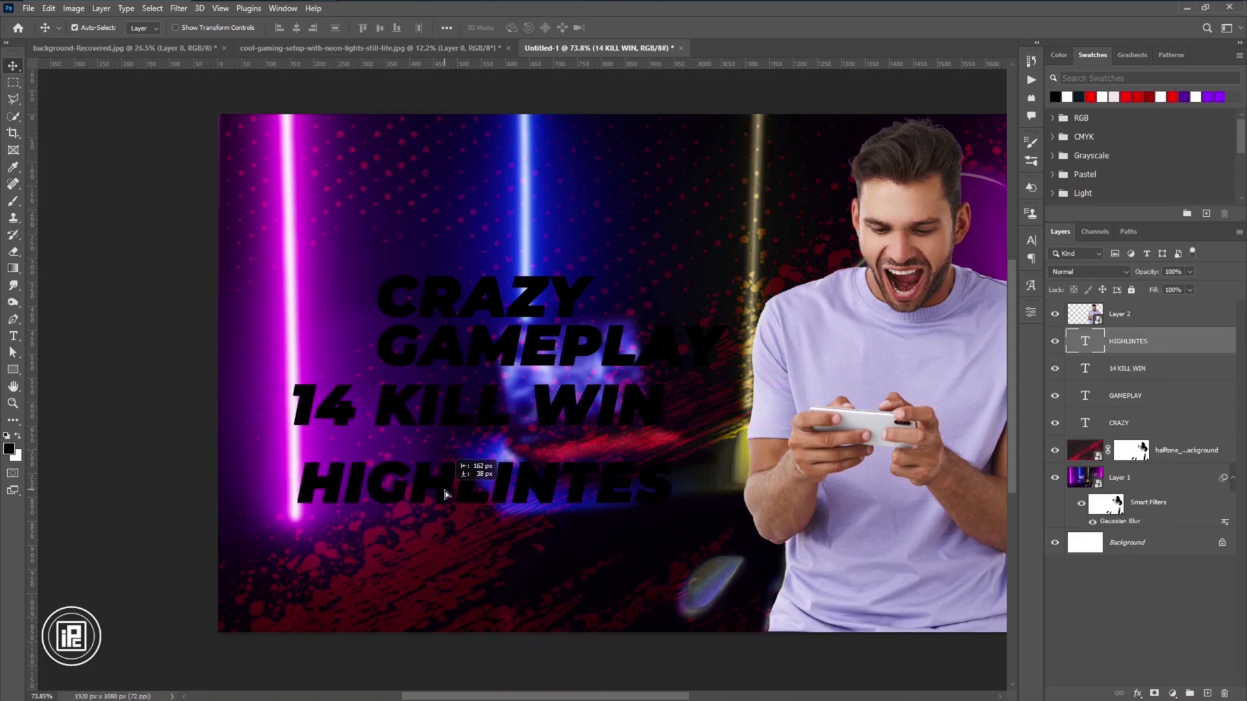
Set the color of all four text layers to white (ffffff).
scroll(455, 416, down, 2)
shift+click(1151, 421)
click(1031, 240)
click(996, 314)
click(827, 203)
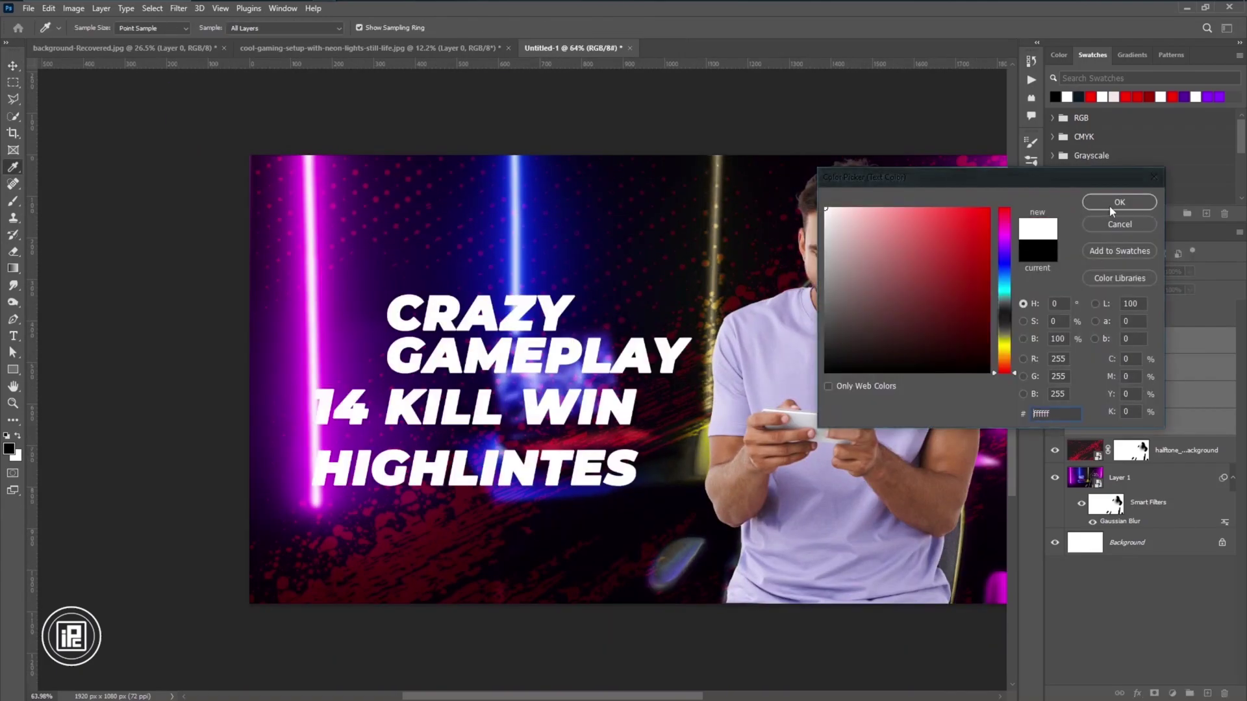
click(1110, 205)
scroll(410, 366, down, 2)
scroll(410, 366, up, 3)
scroll(411, 365, down, 1)
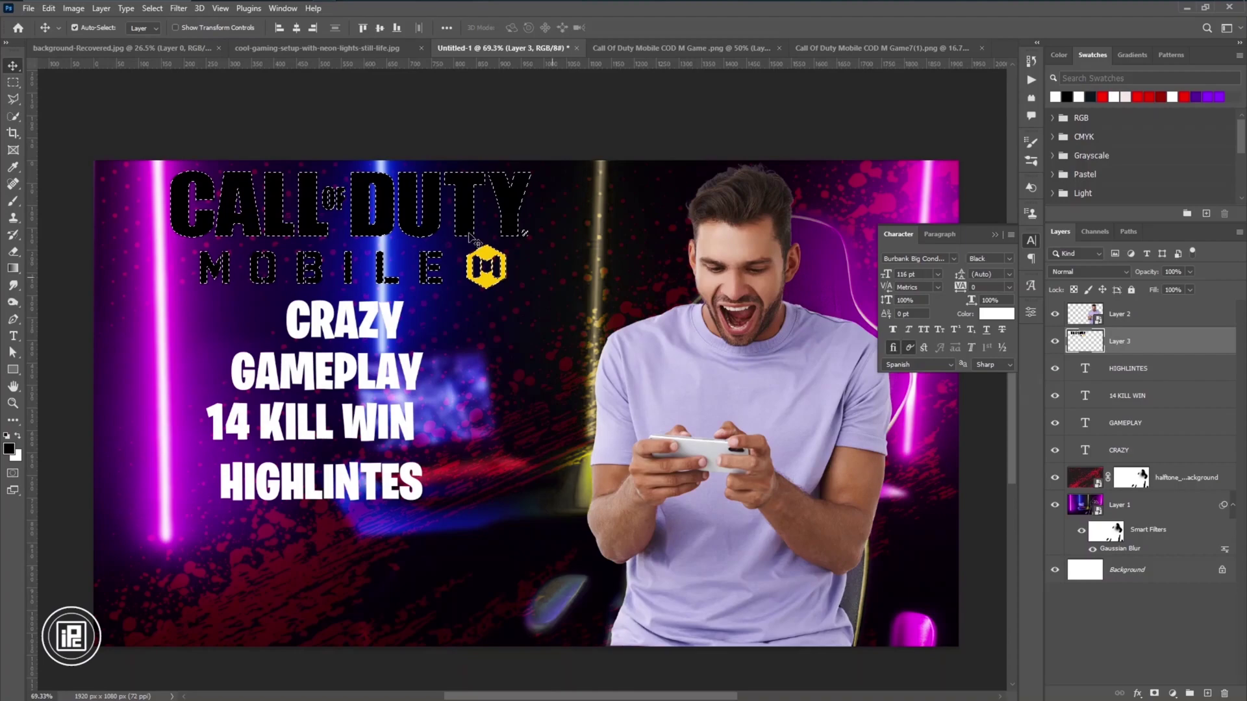
Remove the yellow emblem from the logo selection, fill the remaining Call of Duty Mobile lettering with white, and deselect.
key(w)
scroll(474, 259, up, 3)
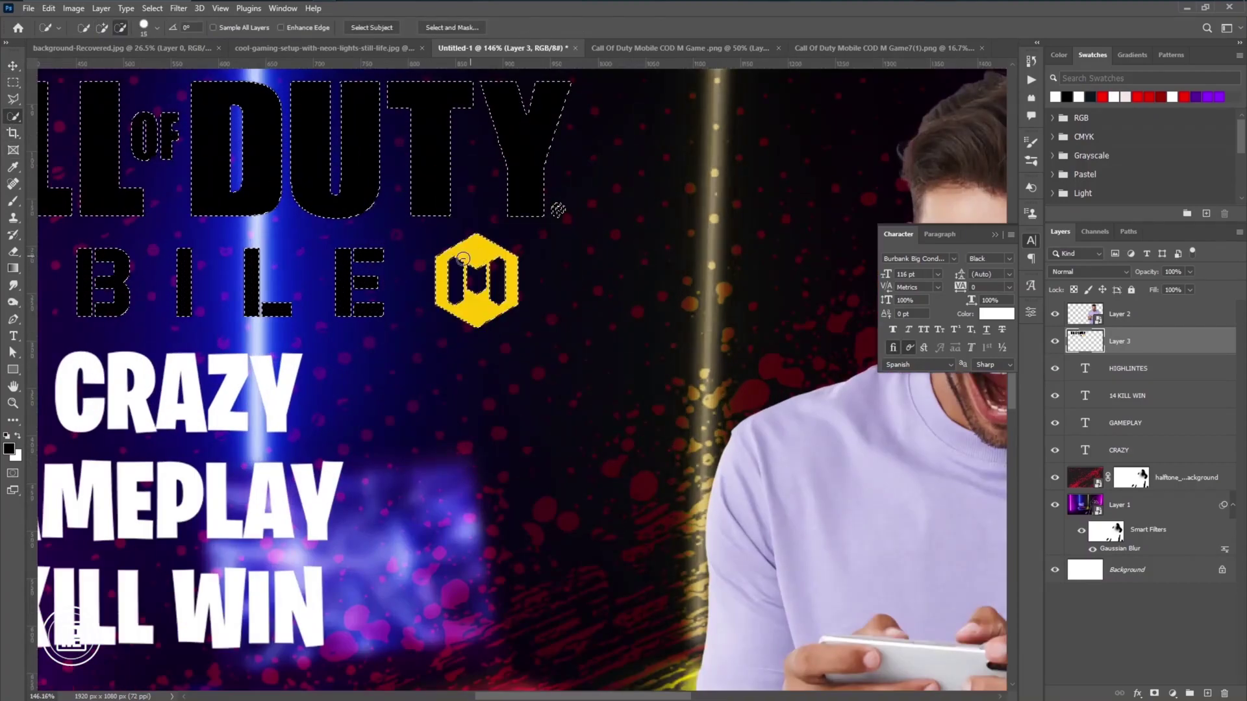
scroll(455, 266, up, 2)
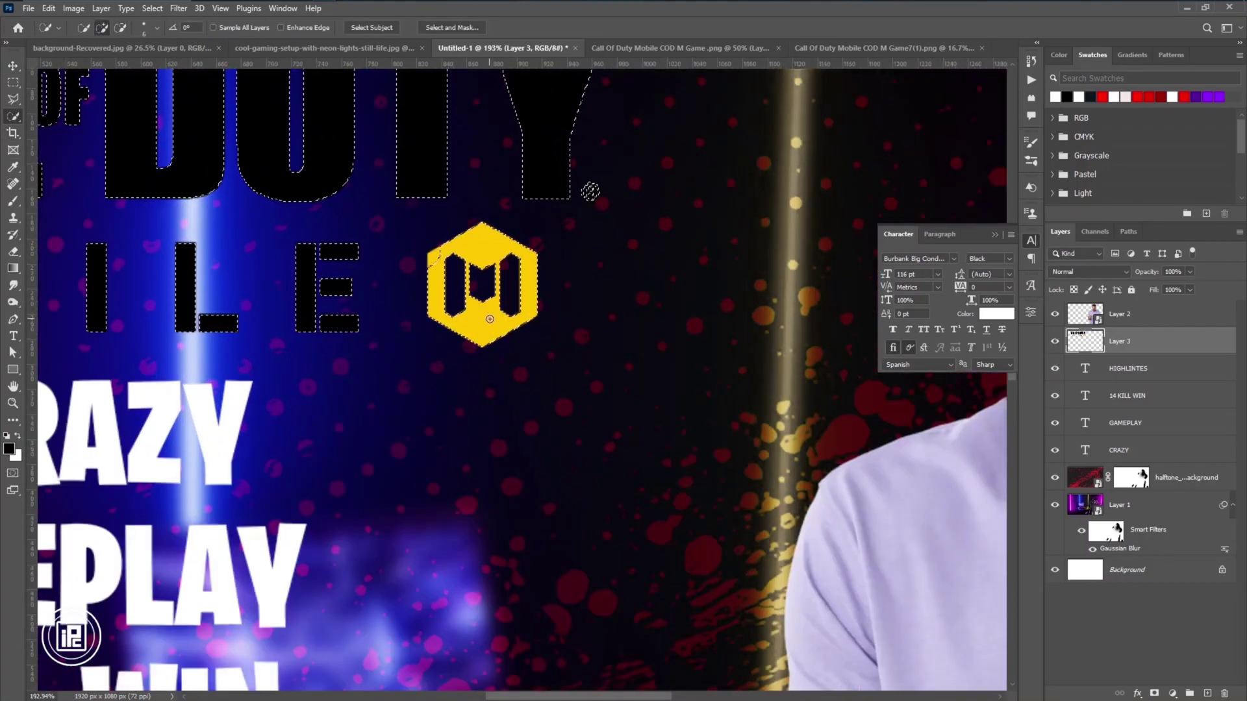
key(v)
key(ctrl+0)
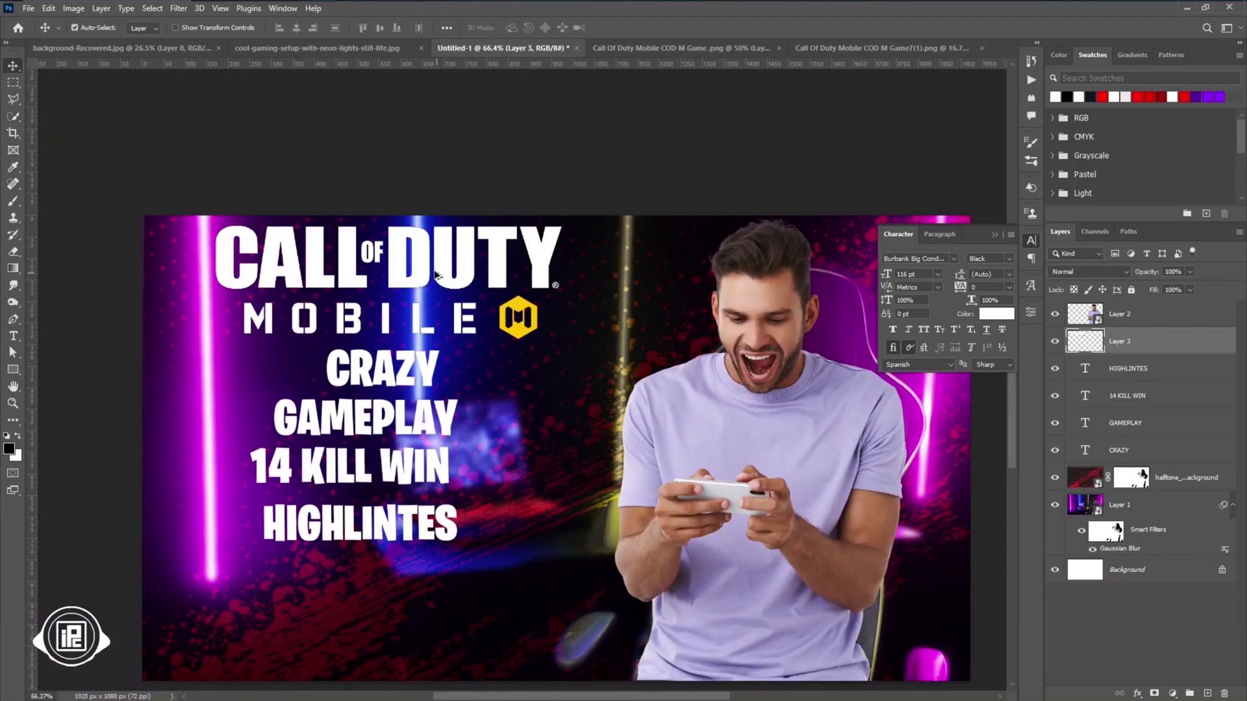
scroll(428, 354, down, 1)
key(ctrl+d)
scroll(426, 351, up, 1)
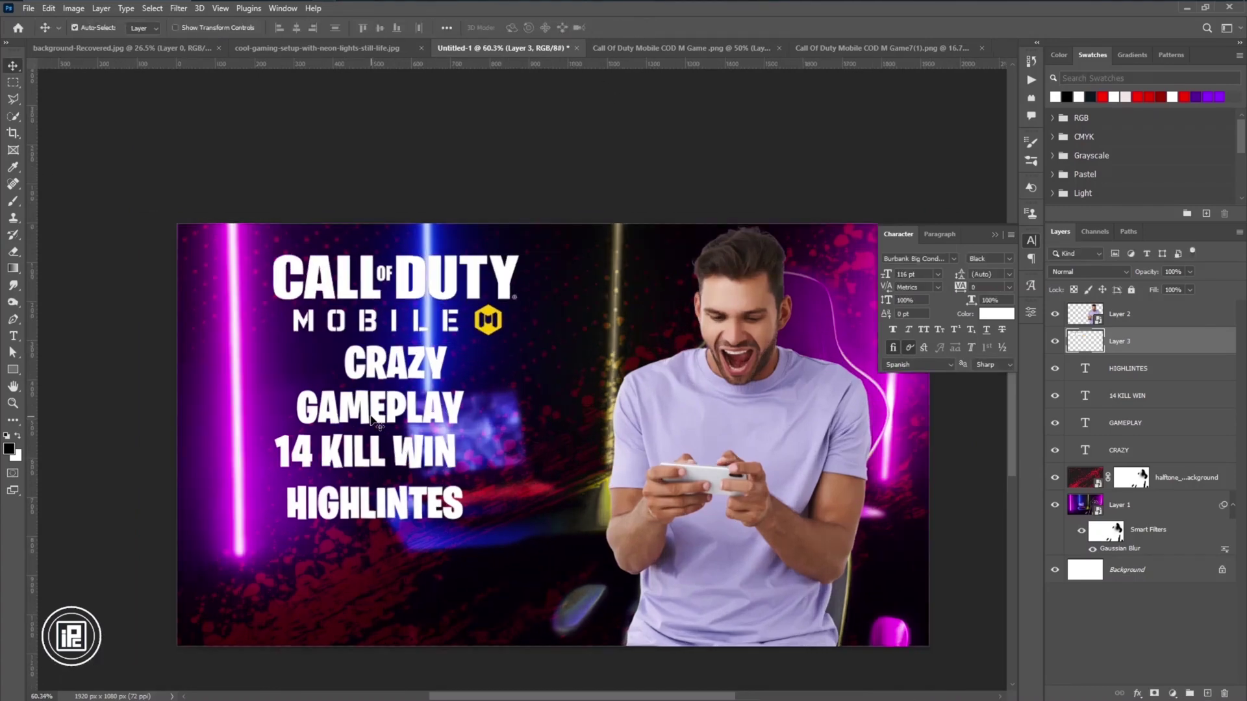
Combine the first two text lines into "CRAZY GAMEPLAY" and delete the separate "GAMEPLAY" text layer.
drag(354, 414, 525, 372)
double_click(453, 376)
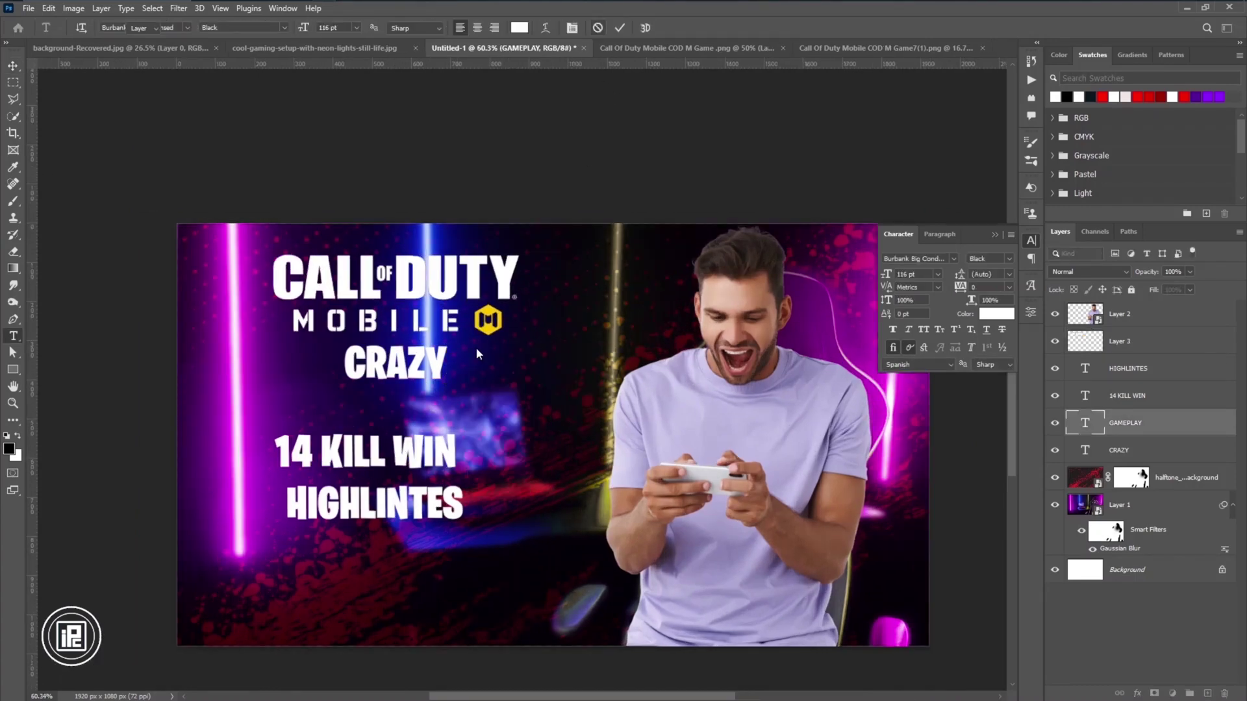
click(457, 390)
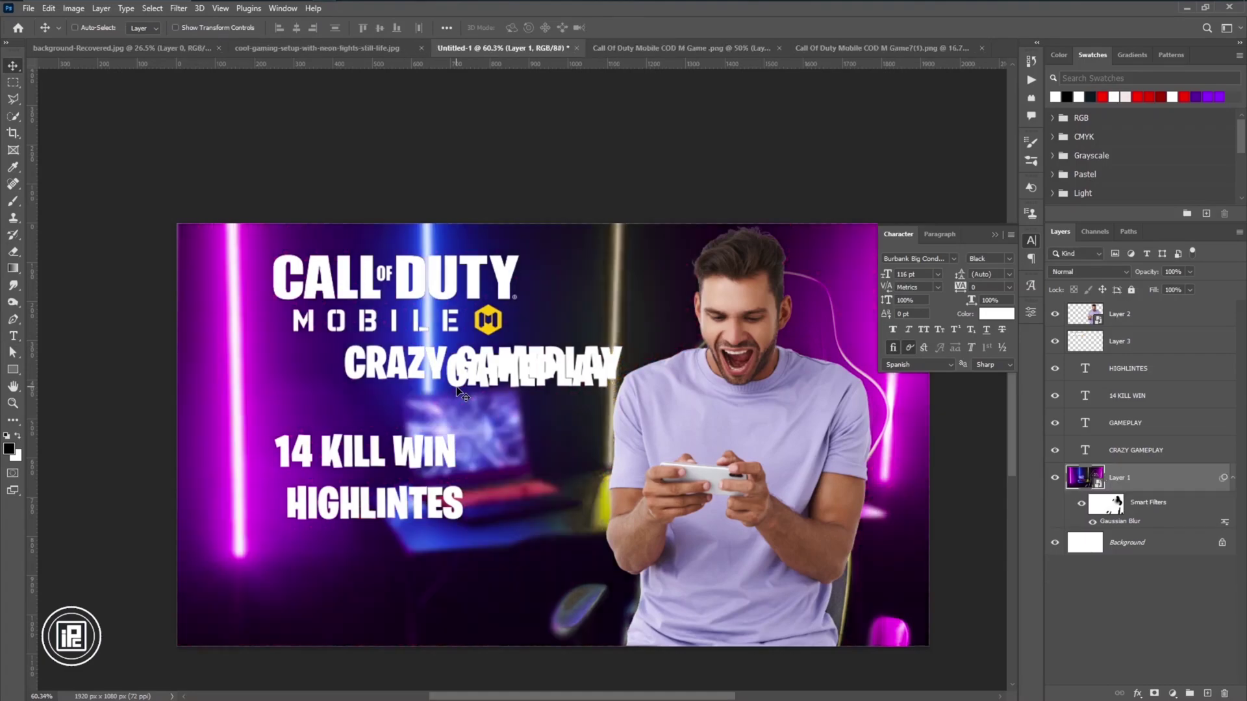
scroll(493, 429, up, 3)
key(Delete)
Enlarge the "14 KILL WIN" and "HIGHLINTES" lines and stack them below "CRAZY GAMEPLAY".
scroll(452, 496, down, 1)
mouse_move(536, 473)
mouse_down()
mouse_move(453, 496)
mouse_move(529, 496)
mouse_up()
scroll(410, 621, up, 1)
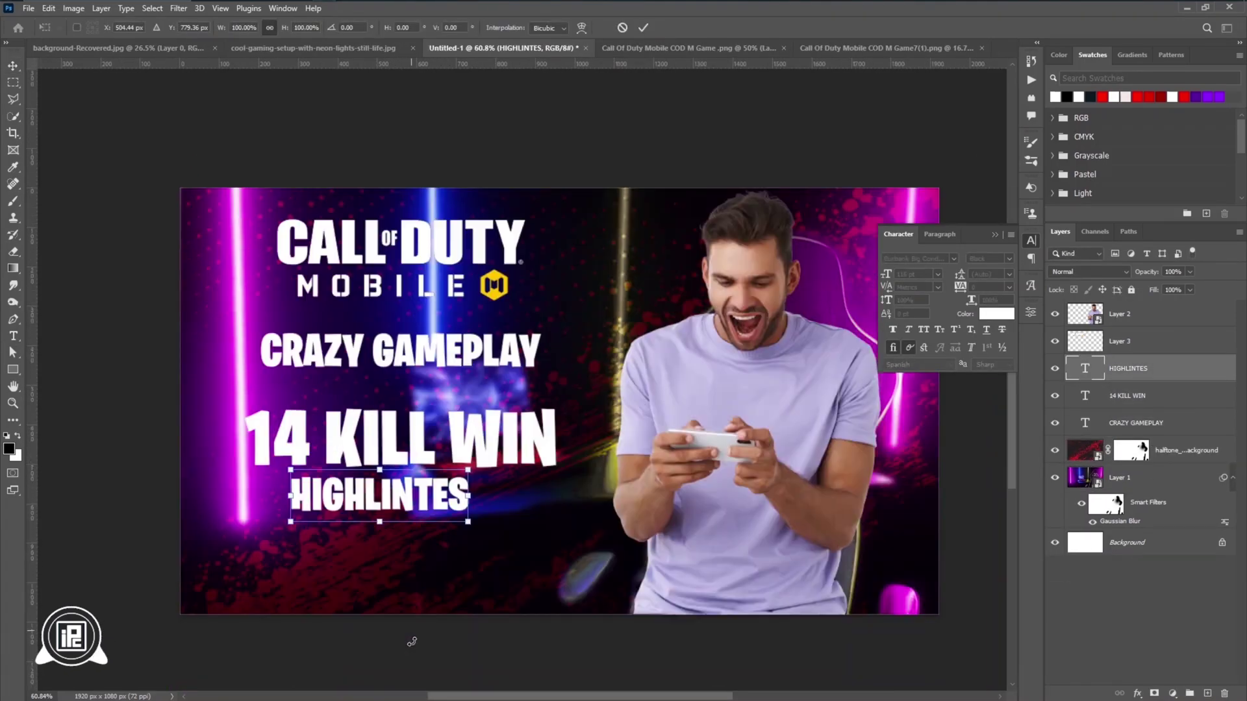
drag(418, 513, 440, 518)
key(Return)
scroll(457, 435, down, 2)
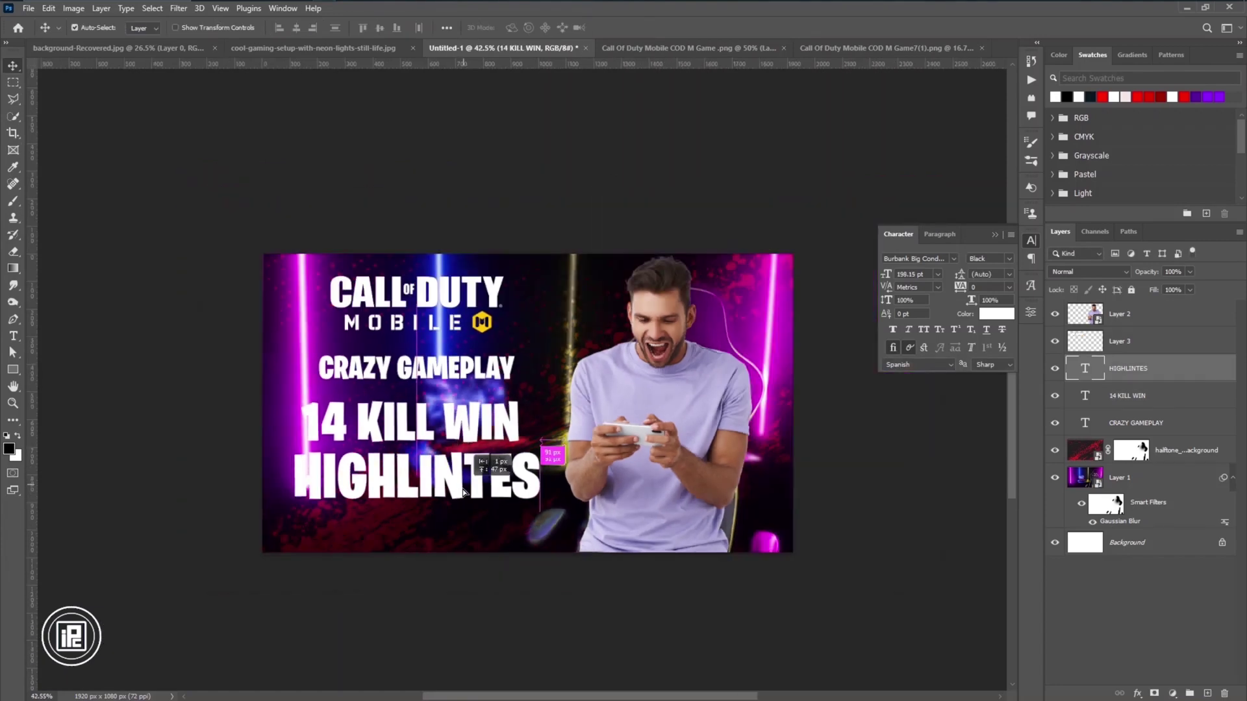
Scale up "CRAZY GAMEPLAY" and even out the spacing of the text lines beneath it.
click(1136, 423)
key(ctrl+t)
key(Return)
click(468, 422)
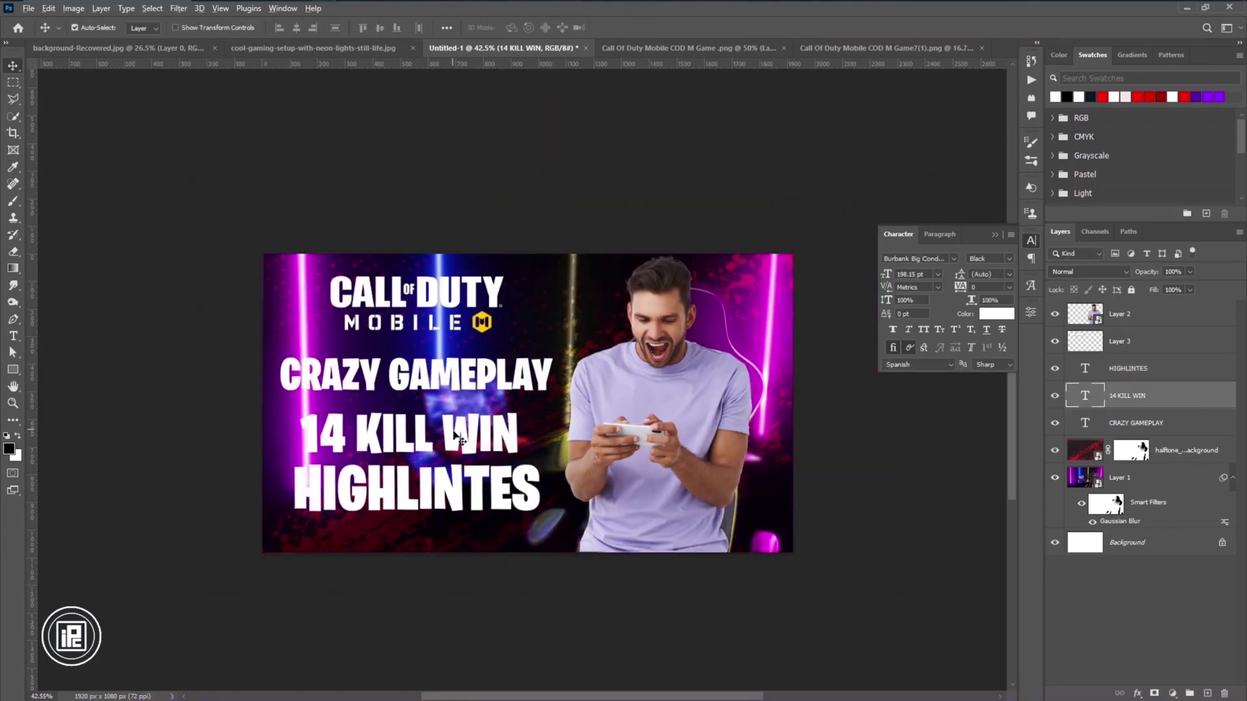
Add a new empty layer directly below the man's layer and ready a large soft brush.
scroll(575, 469, up, 2)
scroll(298, 395, left, 1)
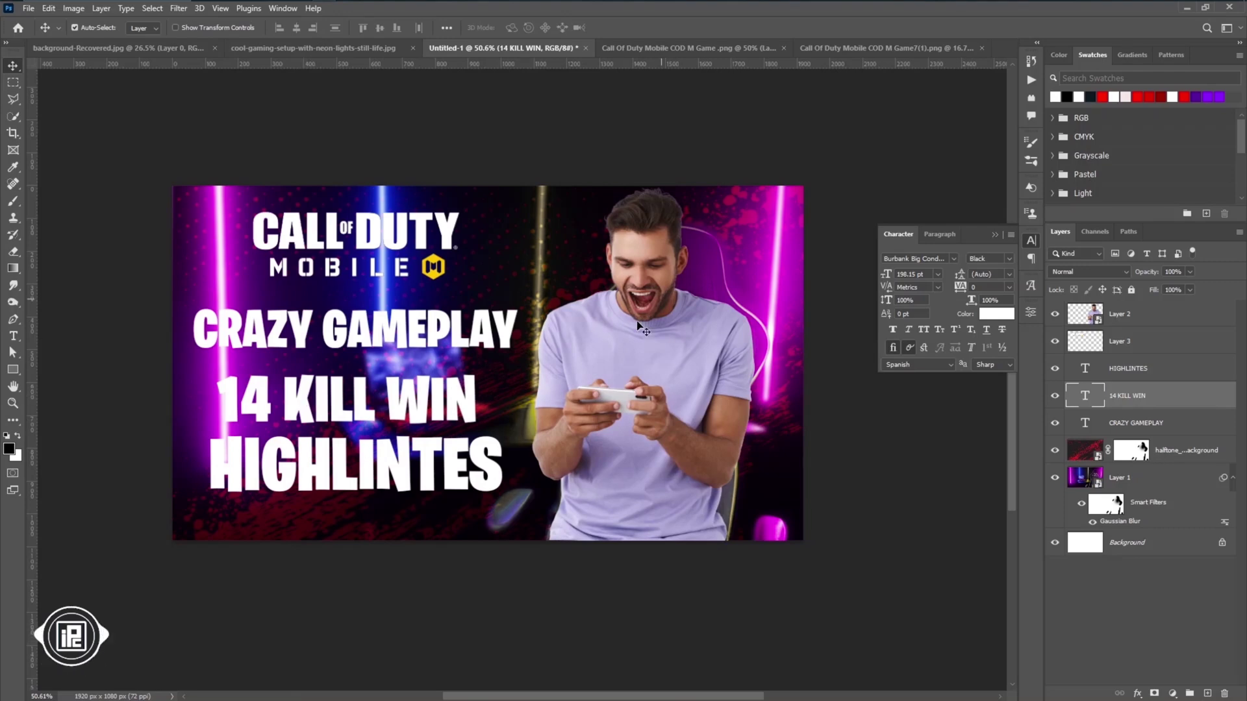
scroll(714, 405, up, 6)
scroll(649, 390, down, 1)
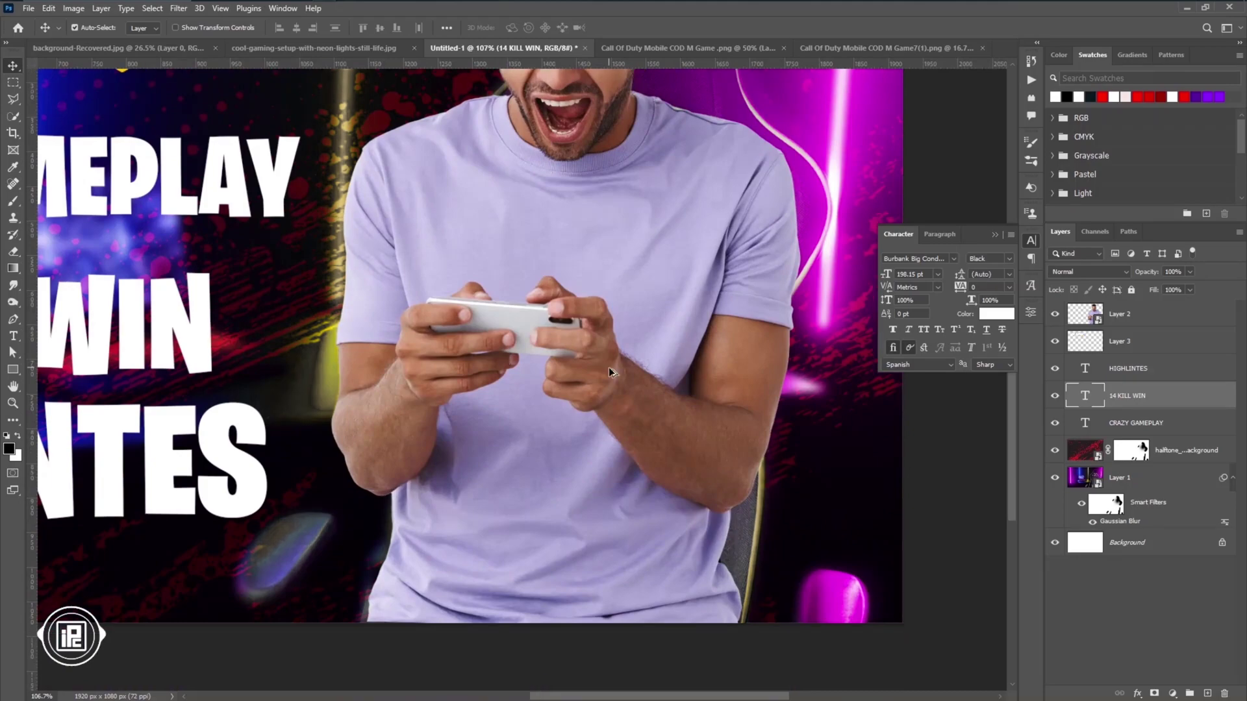
scroll(611, 375, down, 8)
click(610, 375)
scroll(643, 331, up, 2)
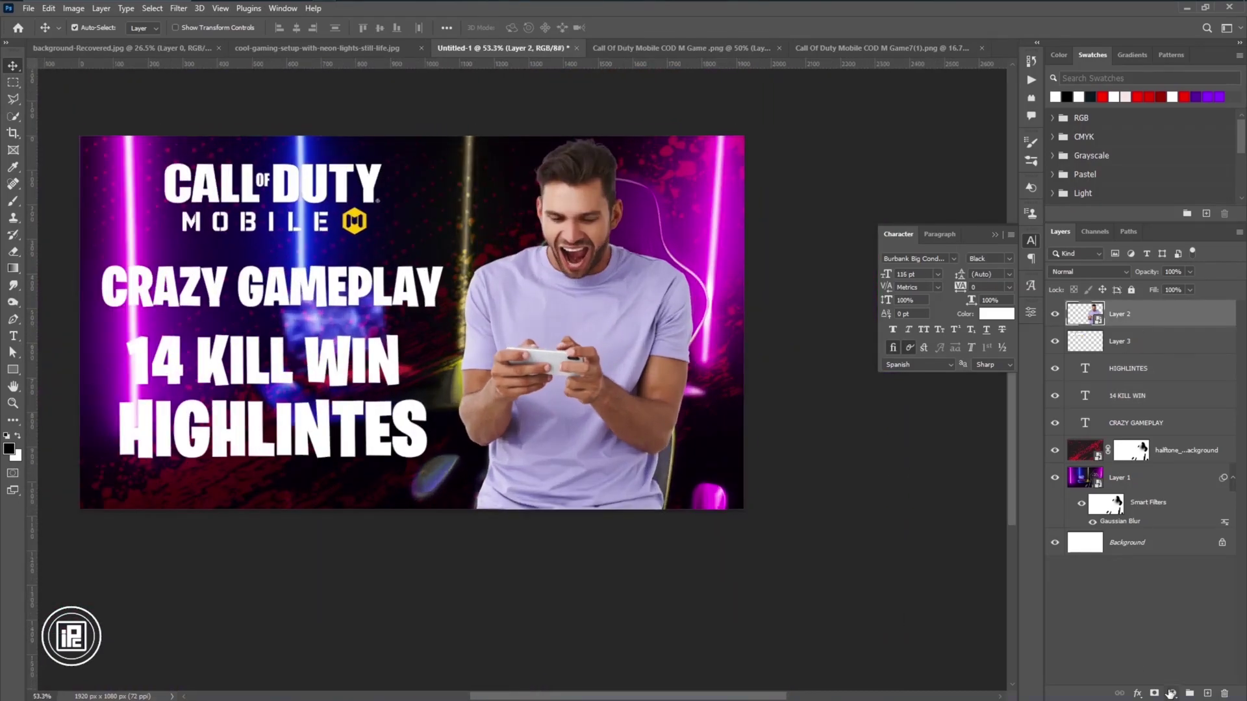
ctrl+click(1207, 694)
key(b)
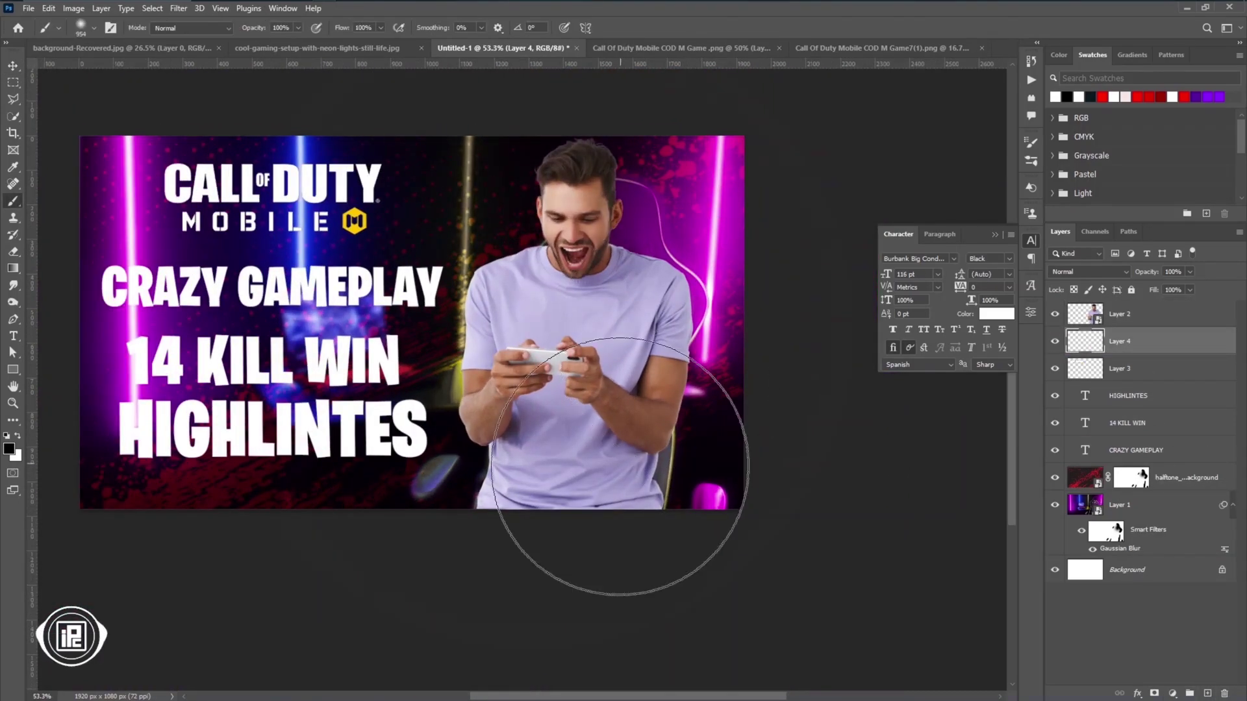
scroll(353, 247, up, 2)
Add a Hue/Saturation adjustment above the red splash layer and set its Hue to -180.
click(13, 66)
click(1186, 478)
click(1172, 694)
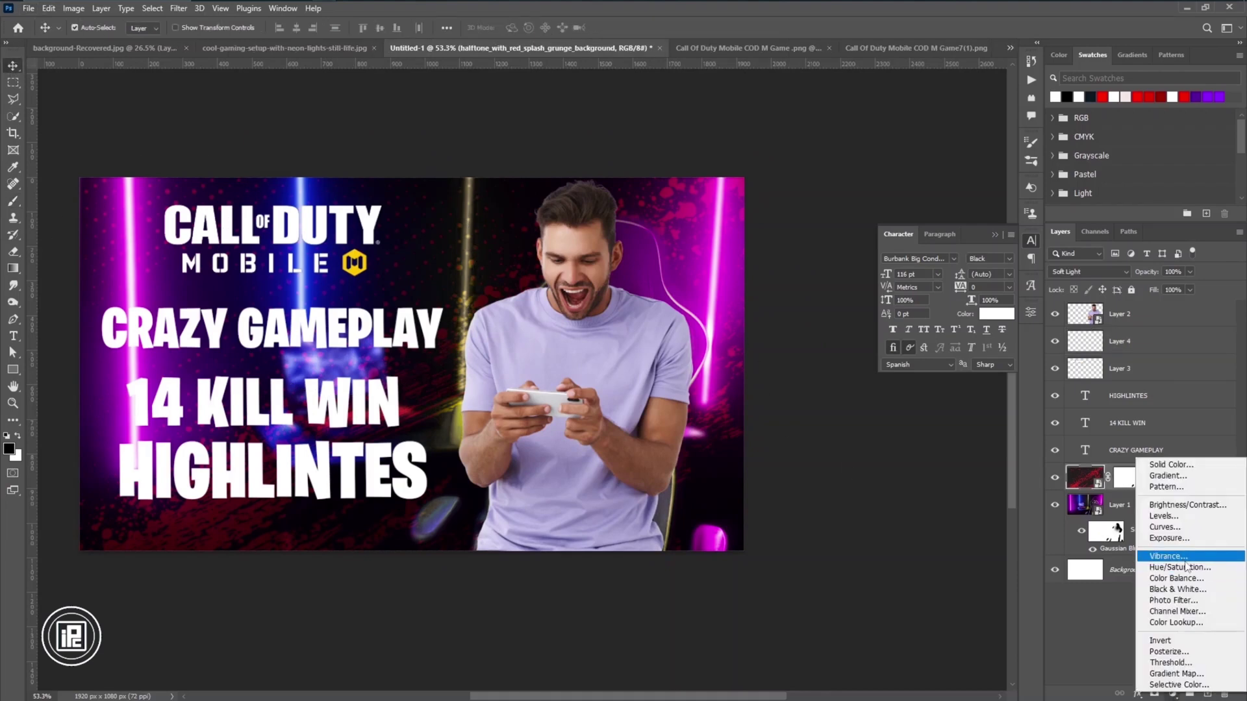
click(1182, 564)
drag(938, 398, 856, 399)
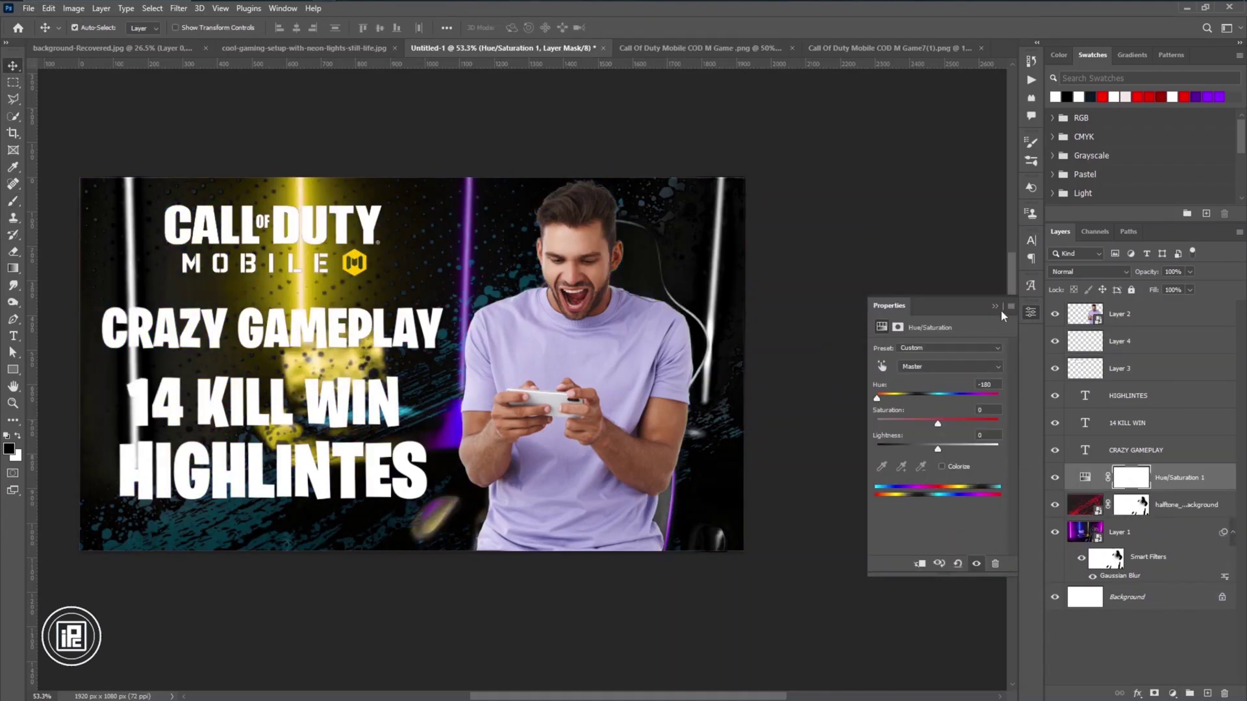
key(backslash)
key(backslash)
click(994, 306)
Create a new layer above the Hue/Saturation adjustment and paint a large soft orange glow behind the man.
click(1207, 694)
click(8, 448)
click(1004, 363)
click(977, 218)
click(1119, 202)
key(b)
mouse_move(556, 488)
mouse_down()
mouse_move(591, 285)
mouse_move(579, 273)
mouse_move(595, 491)
mouse_up()
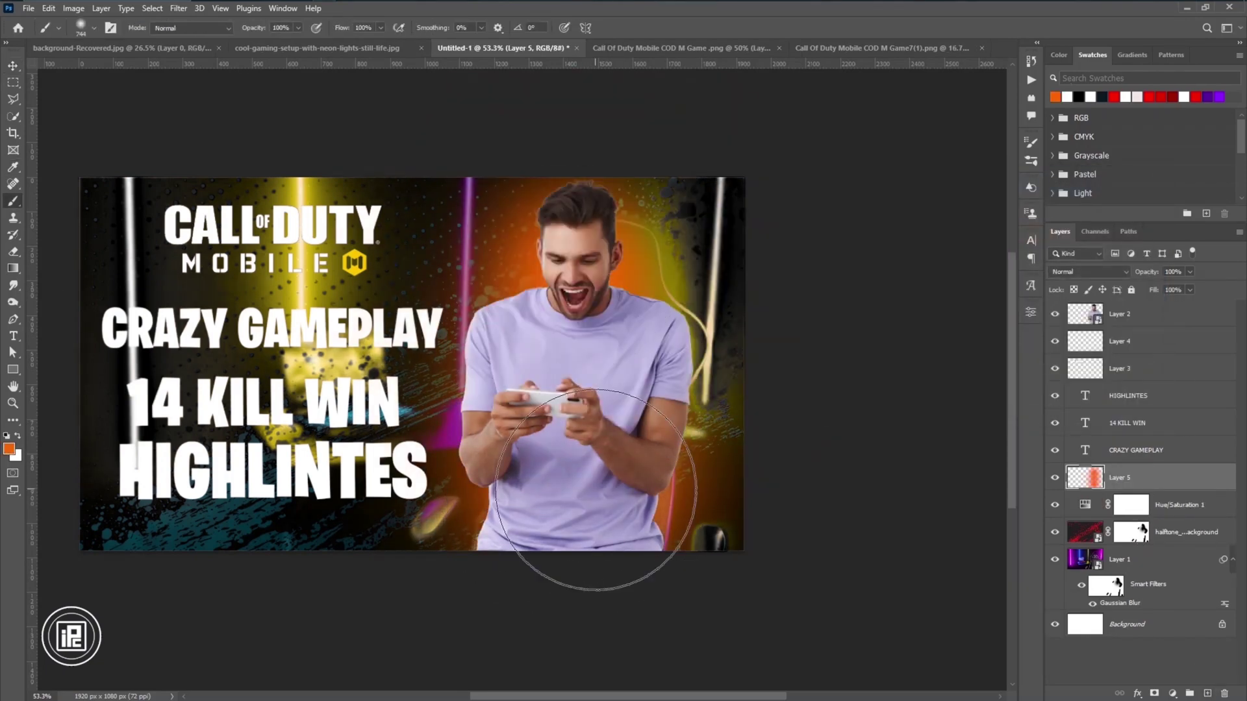
Set the foreground color to yellow and paint a smaller soft glow over the orange behind the man.
click(8, 448)
click(1003, 279)
click(971, 221)
click(1117, 202)
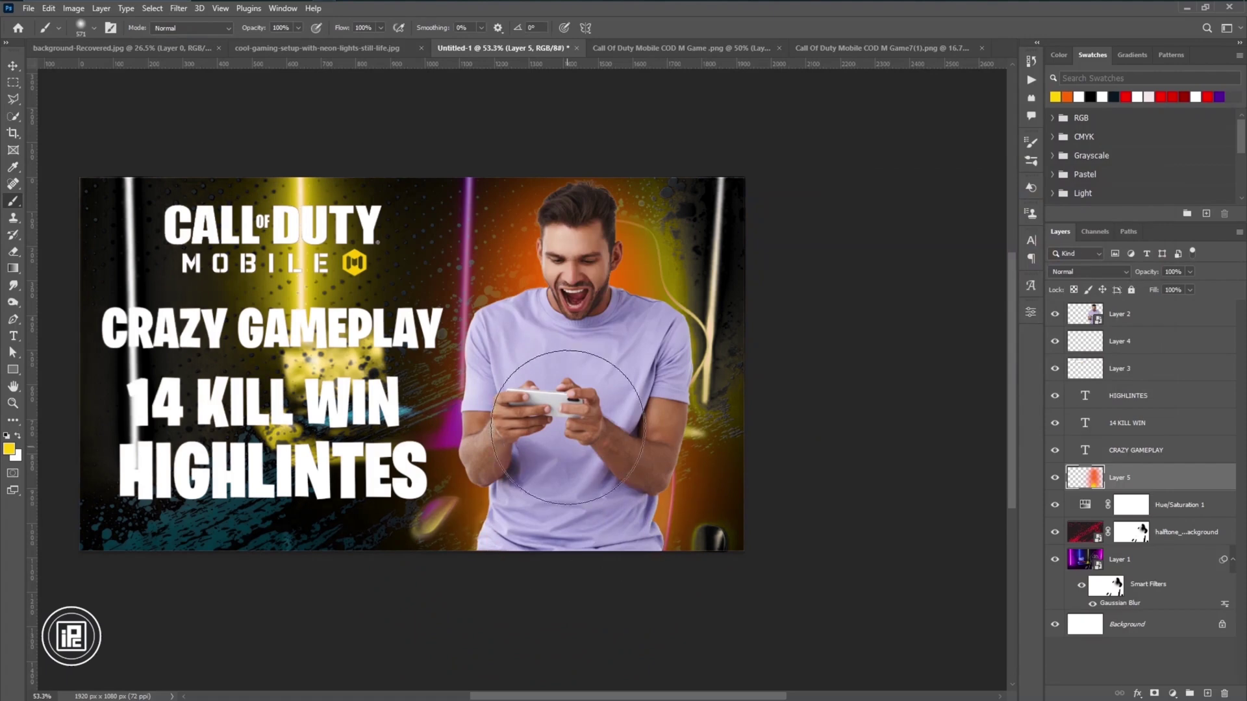
drag(568, 428, 571, 280)
Reduce the brush and paint white into the glow's center, and set the glow layer's blend mode to Linear Dodge (Add).
right_click(588, 368)
key(Escape)
key(x)
key(bracketleft)
scroll(578, 519, down, 1)
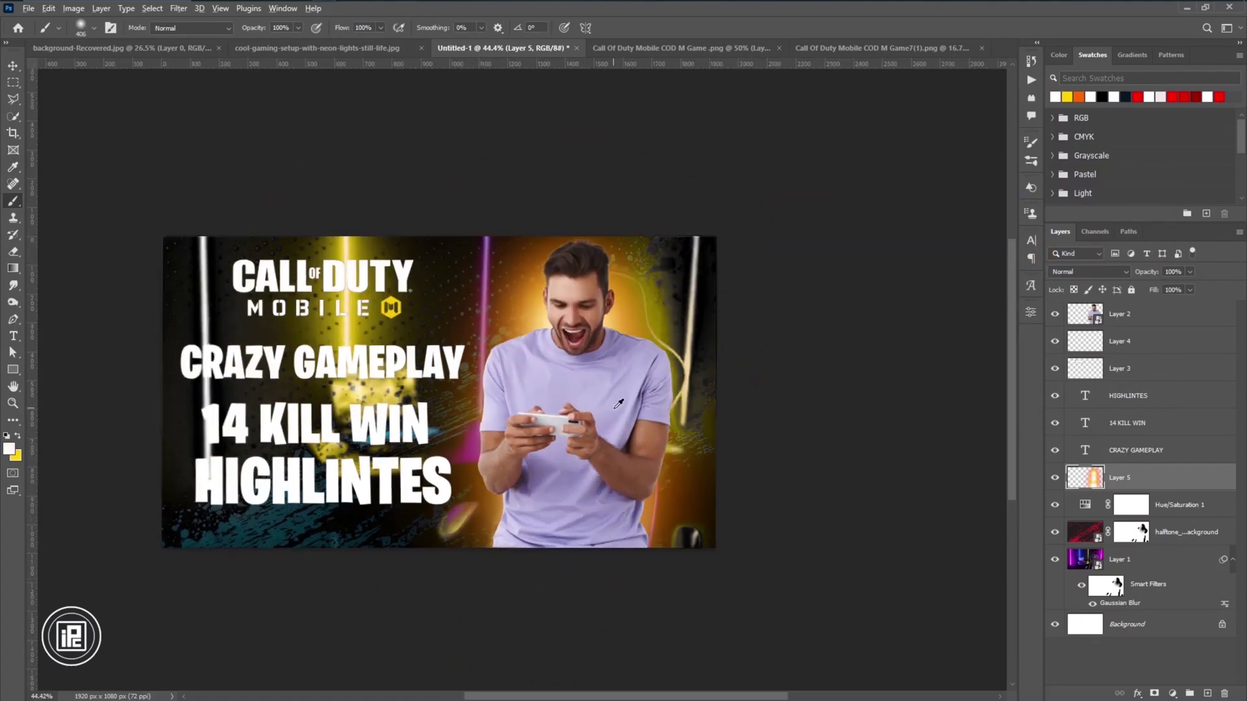
scroll(623, 455, up, 1)
click(1088, 271)
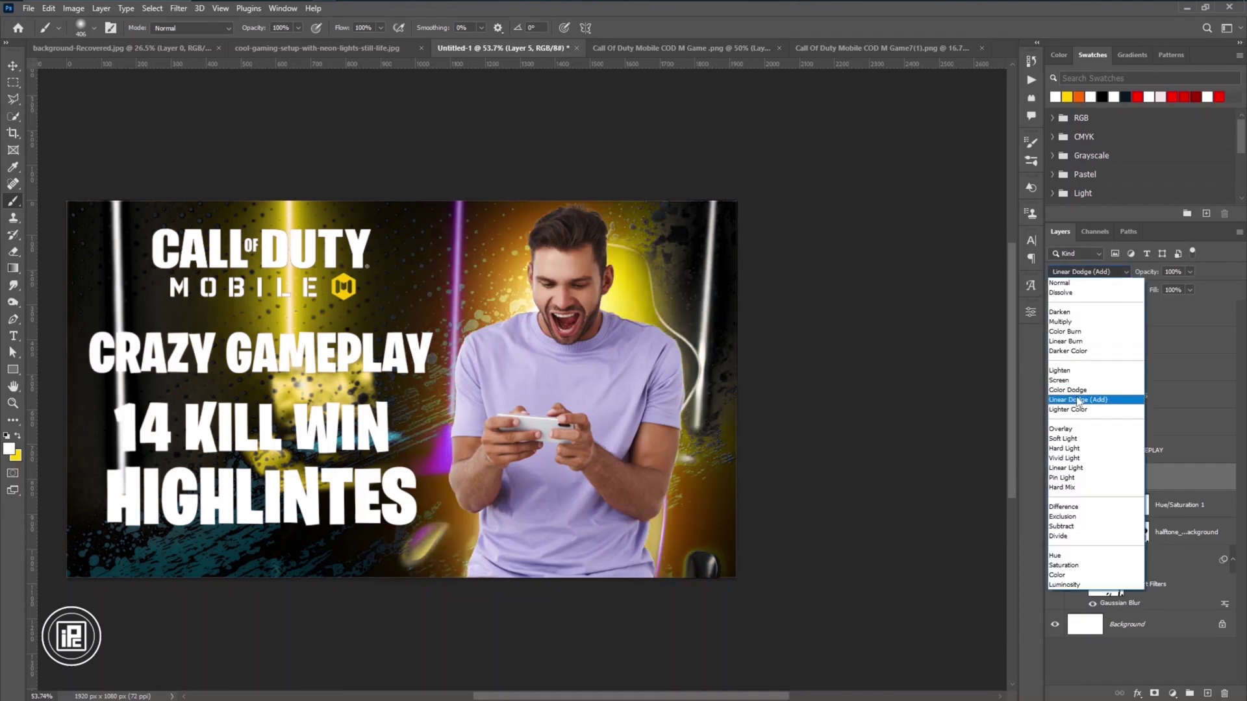
click(1068, 399)
Smudge the glow around the man with a large soft brush at 100% strength and refine its shape.
click(14, 287)
right_click(516, 422)
mouse_move(689, 299)
mouse_down()
mouse_move(662, 390)
mouse_move(675, 454)
mouse_move(591, 575)
mouse_move(494, 364)
mouse_move(565, 247)
mouse_move(649, 292)
mouse_move(583, 332)
mouse_up()
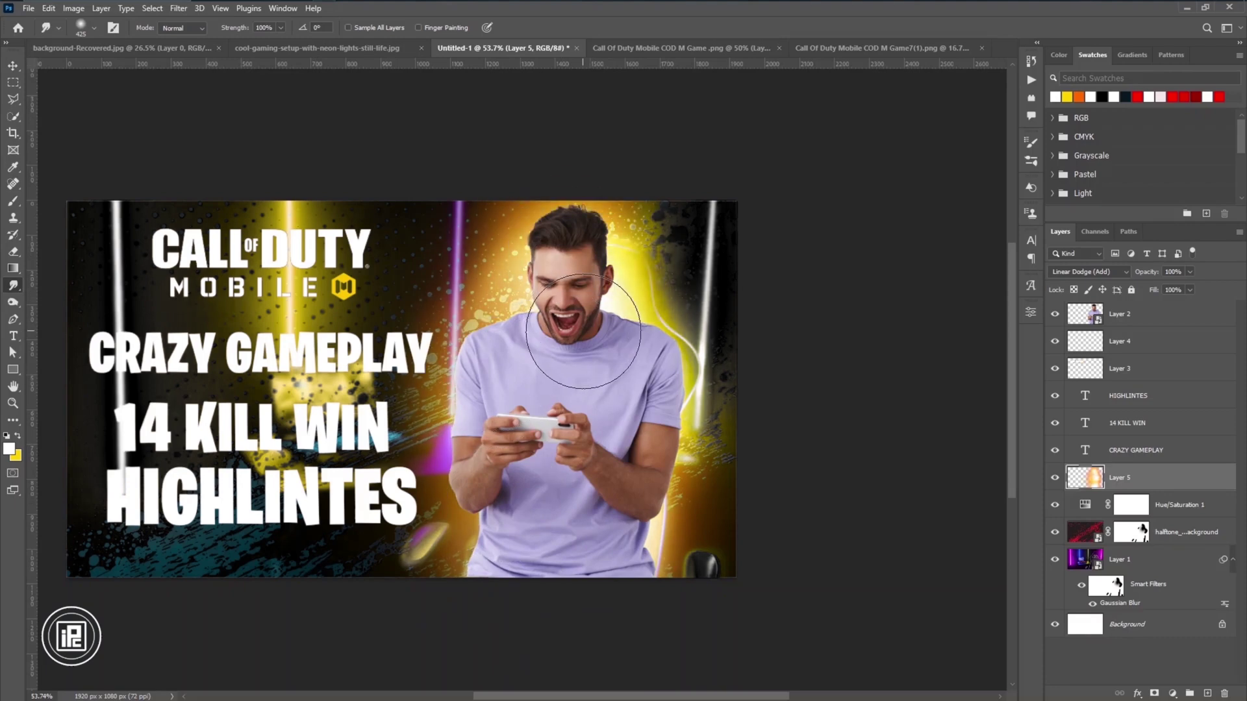
scroll(532, 395, down, 2)
scroll(496, 372, up, 3)
key(b)
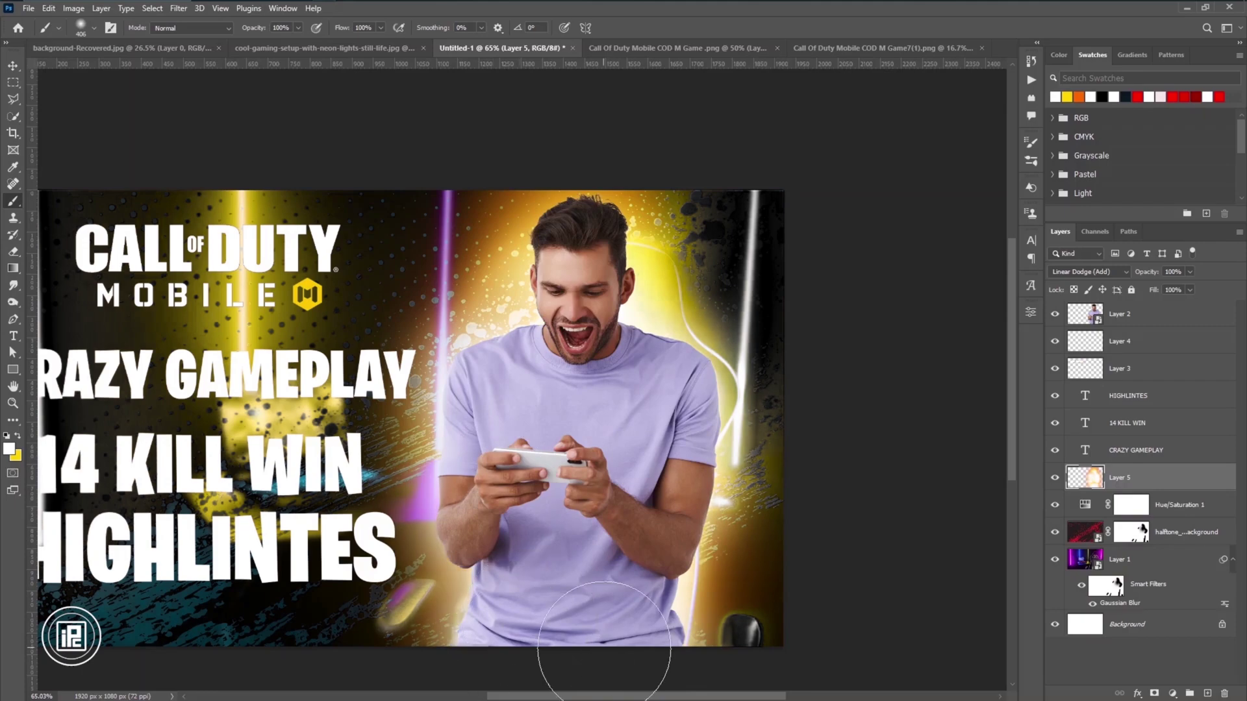
scroll(604, 646, down, 2)
key(v)
scroll(627, 451, up, 2)
drag(710, 492, 731, 492)
Open the Camera Raw Filter on the man's layer and set Exposure to +0.20.
ctrl+click(1133, 477)
right_click(1134, 471)
click(662, 295)
click(178, 8)
click(177, 23)
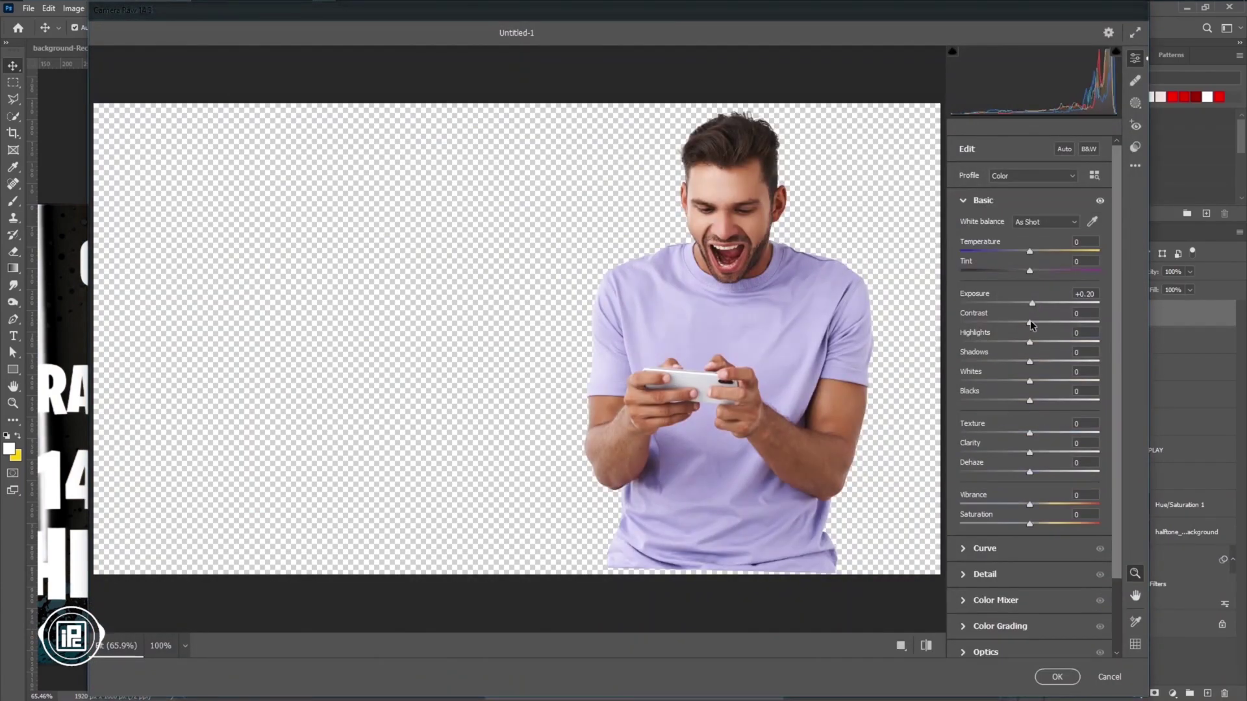
Set Contrast +13, Highlights -7, Shadows +60, Whites +19, Blacks -41, Texture +17, Clarity +21, Dehaze +6 and Vibrance +15 for the man.
drag(1028, 343, 1025, 342)
drag(1030, 361, 1004, 393)
mouse_move(1031, 453)
mouse_down()
mouse_move(1044, 452)
mouse_move(1033, 472)
mouse_up()
drag(1030, 504, 1042, 504)
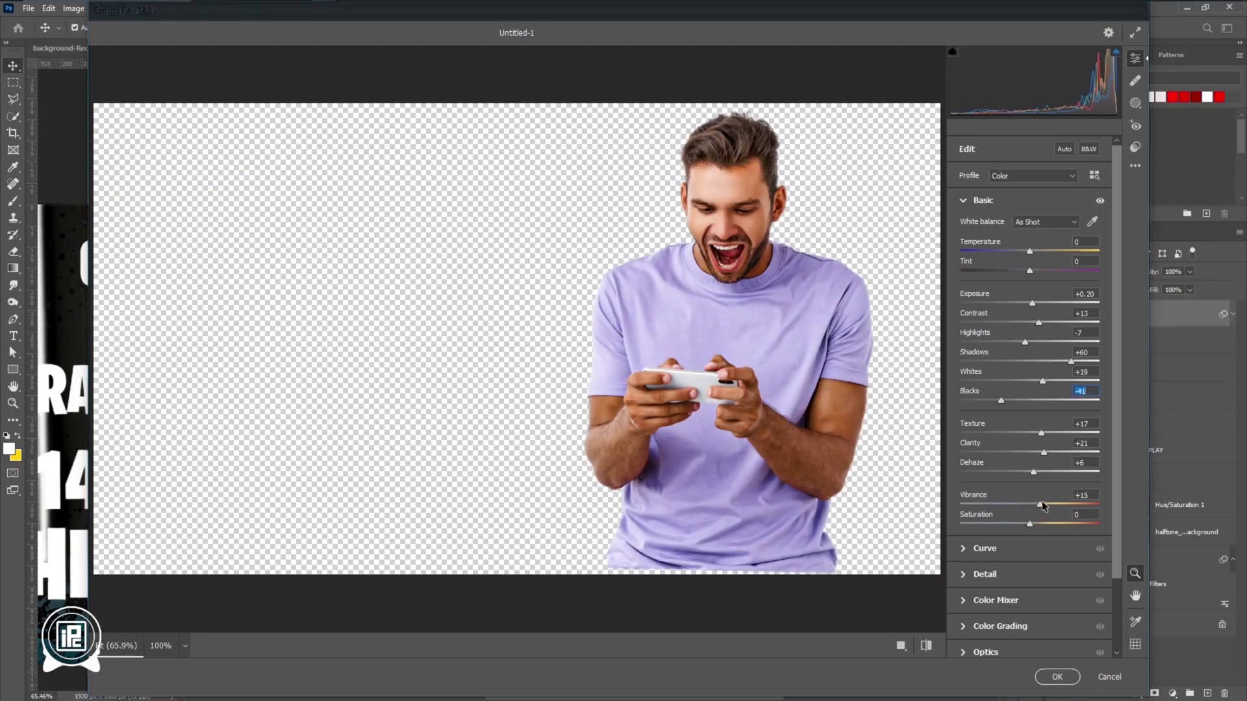
Set the man's Reds luminance to -21 and Oranges luminance to +16, set Dehaze +14 and Saturation -8, and apply the filter.
click(1023, 600)
click(1048, 318)
drag(1030, 371, 1016, 351)
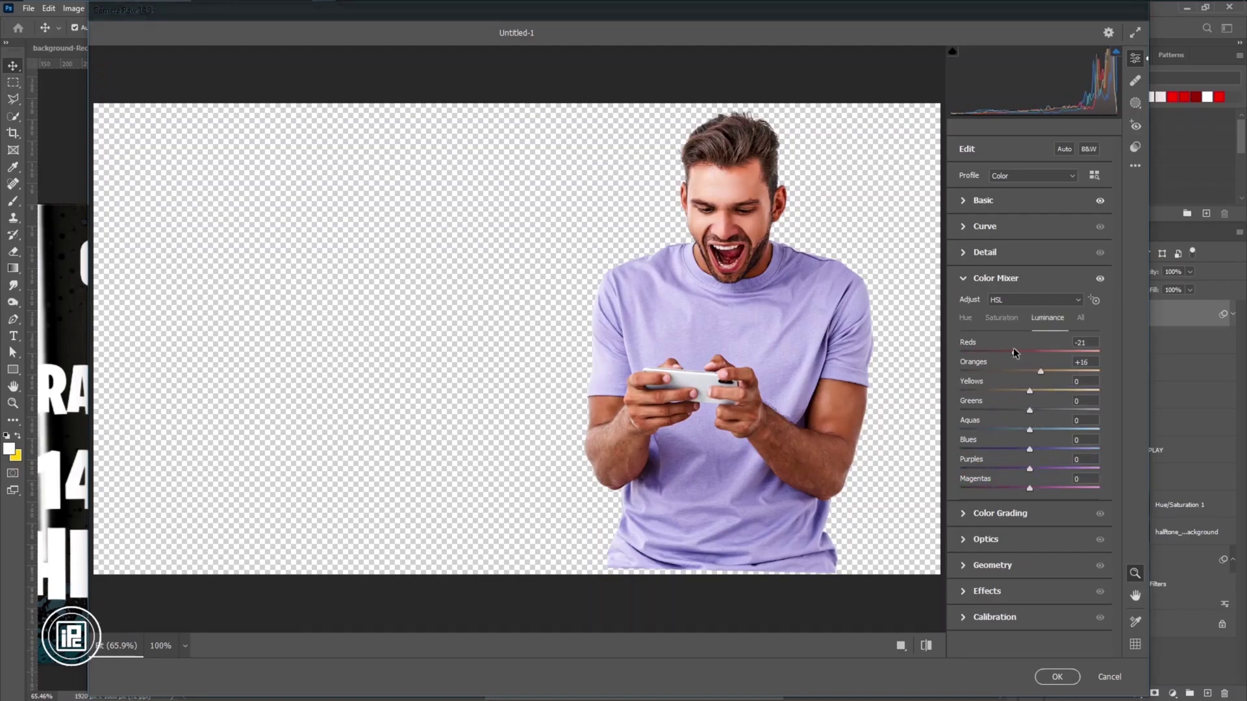
click(983, 200)
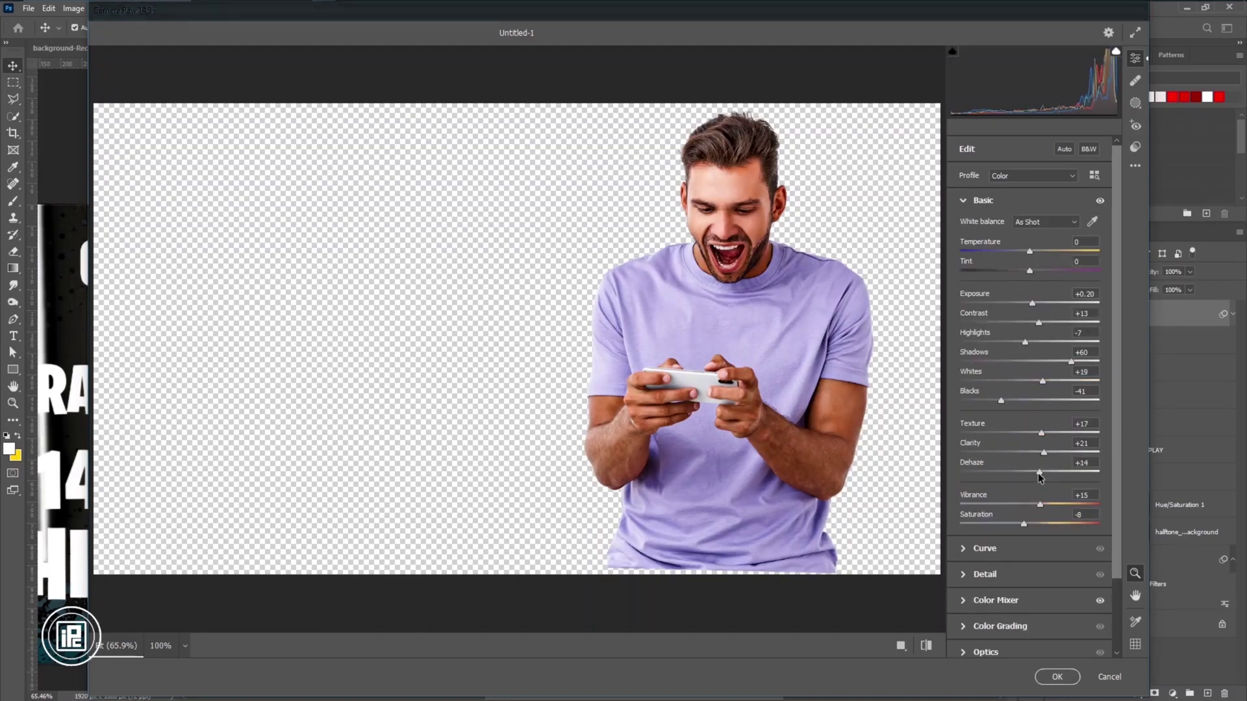
click(1058, 677)
Reopen the man's Camera Raw Filter and set Exposure +0.35, Noise Reduction 50 and Sharpening about 122.
scroll(716, 497, up, 3)
scroll(717, 497, down, 3)
scroll(717, 497, up, 3)
double_click(1147, 356)
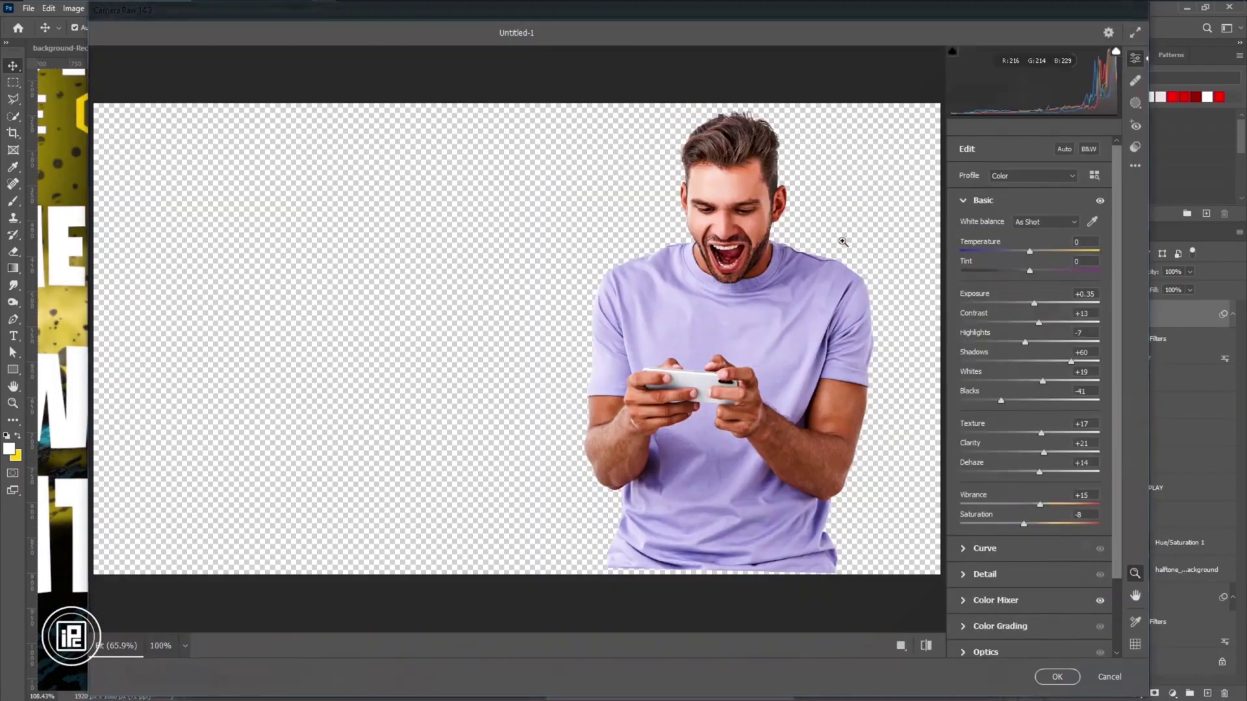
click(1025, 565)
drag(998, 308, 1006, 309)
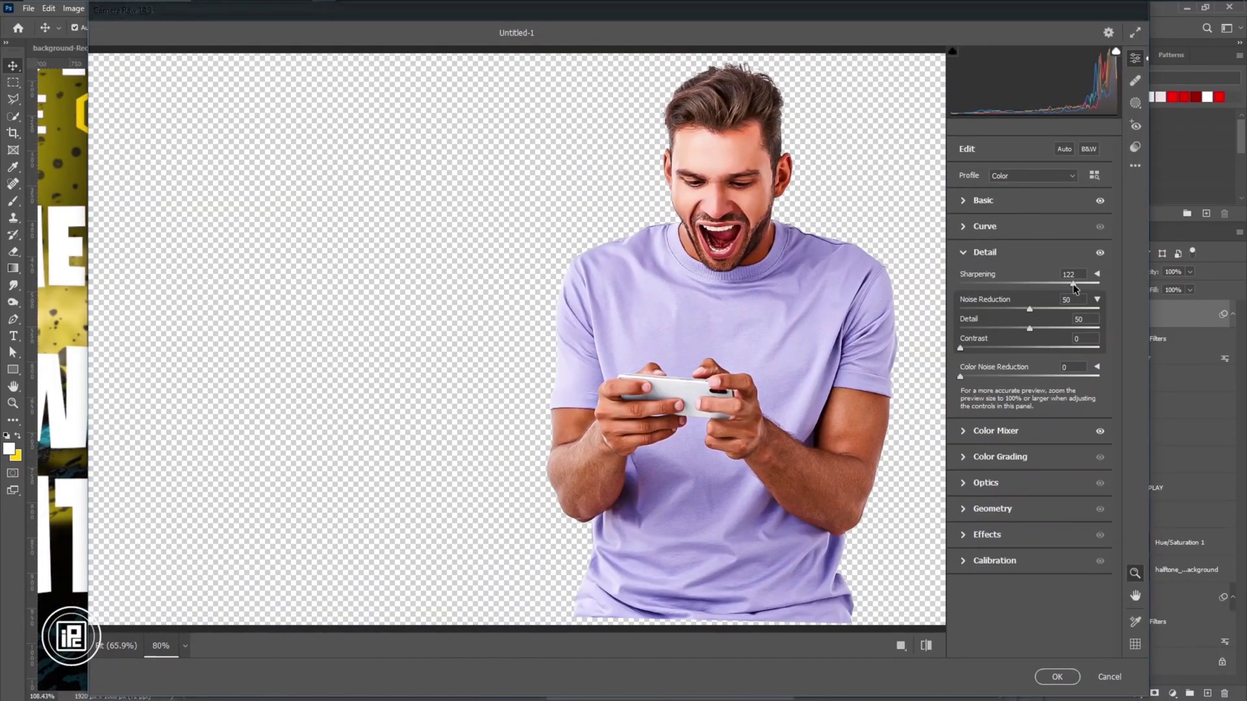
Set the man's Highlights to -100 and Whites to +10, and apply the Camera Raw changes.
click(984, 200)
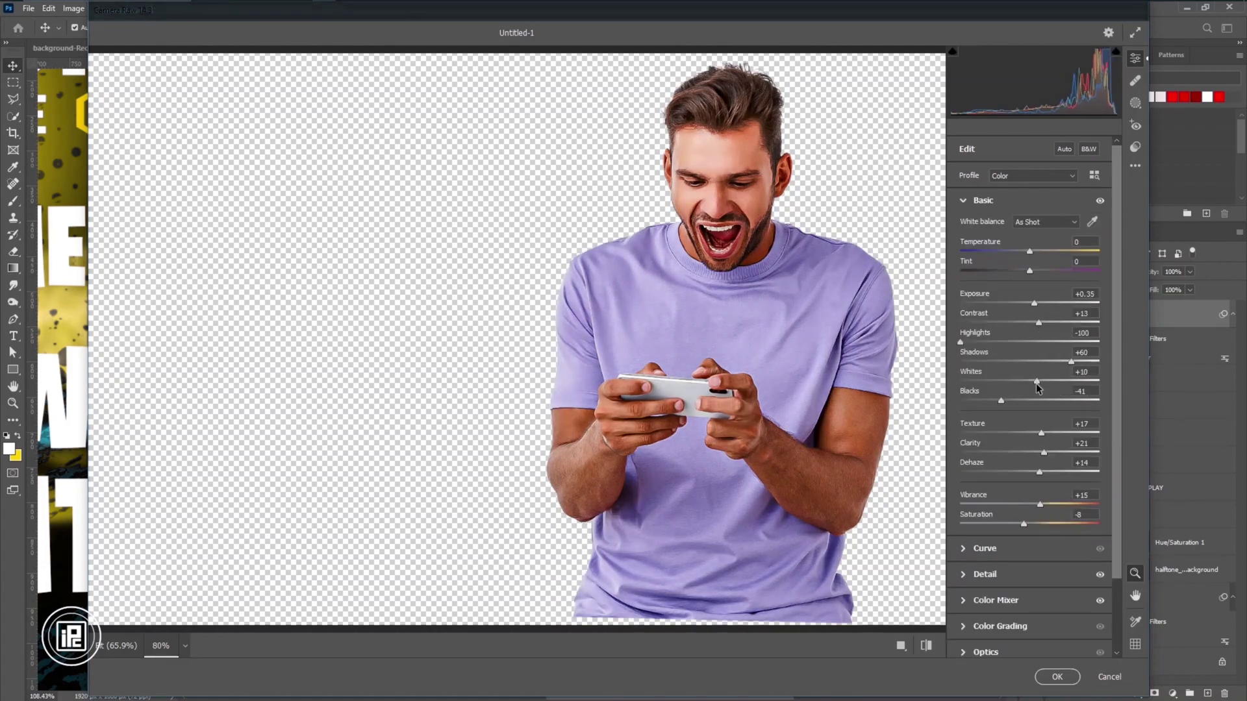
click(1011, 575)
key(Return)
scroll(766, 507, down, 3)
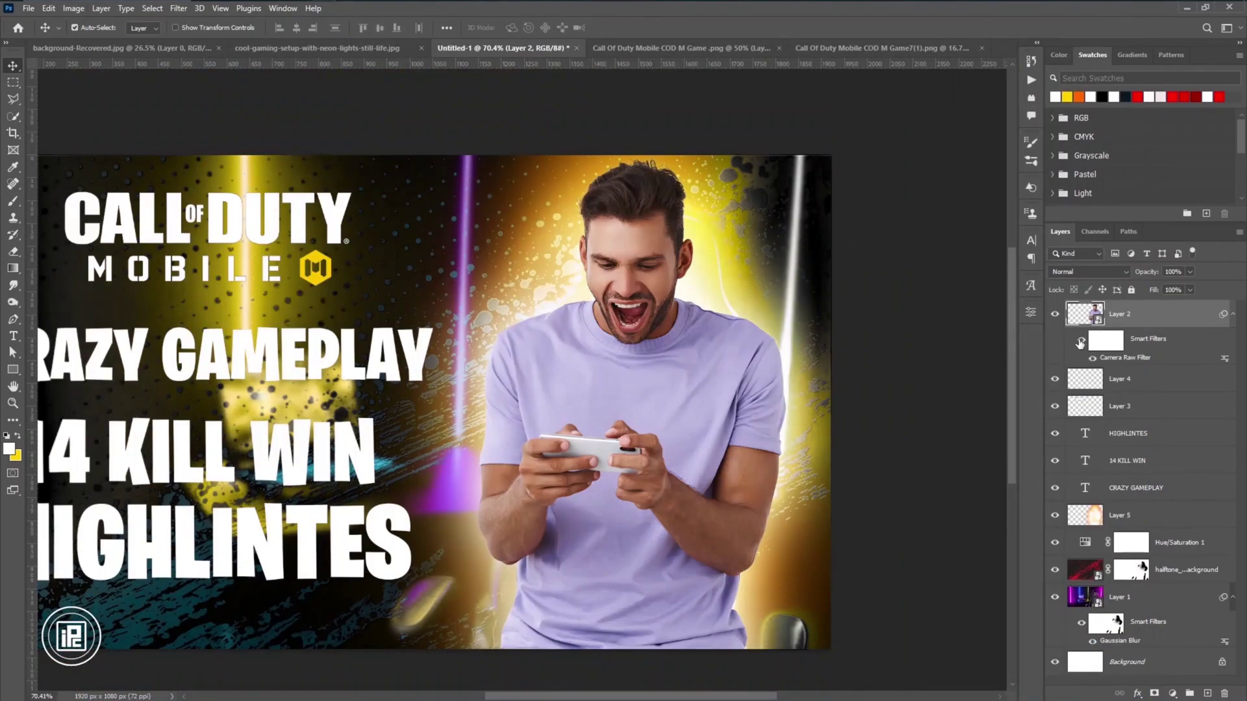
Reopen the background's Hue/Saturation adjustment, try a different master hue, and reset the adjustment.
scroll(840, 582, down, 2)
double_click(1085, 542)
drag(938, 397, 980, 398)
click(956, 565)
Set the Blues range of the Hue/Saturation adjustment to Hue -180, Saturation +43 and Lightness -67.
click(949, 366)
click(922, 393)
click(950, 366)
click(922, 407)
drag(937, 424, 898, 447)
drag(979, 398, 877, 398)
drag(951, 424, 964, 423)
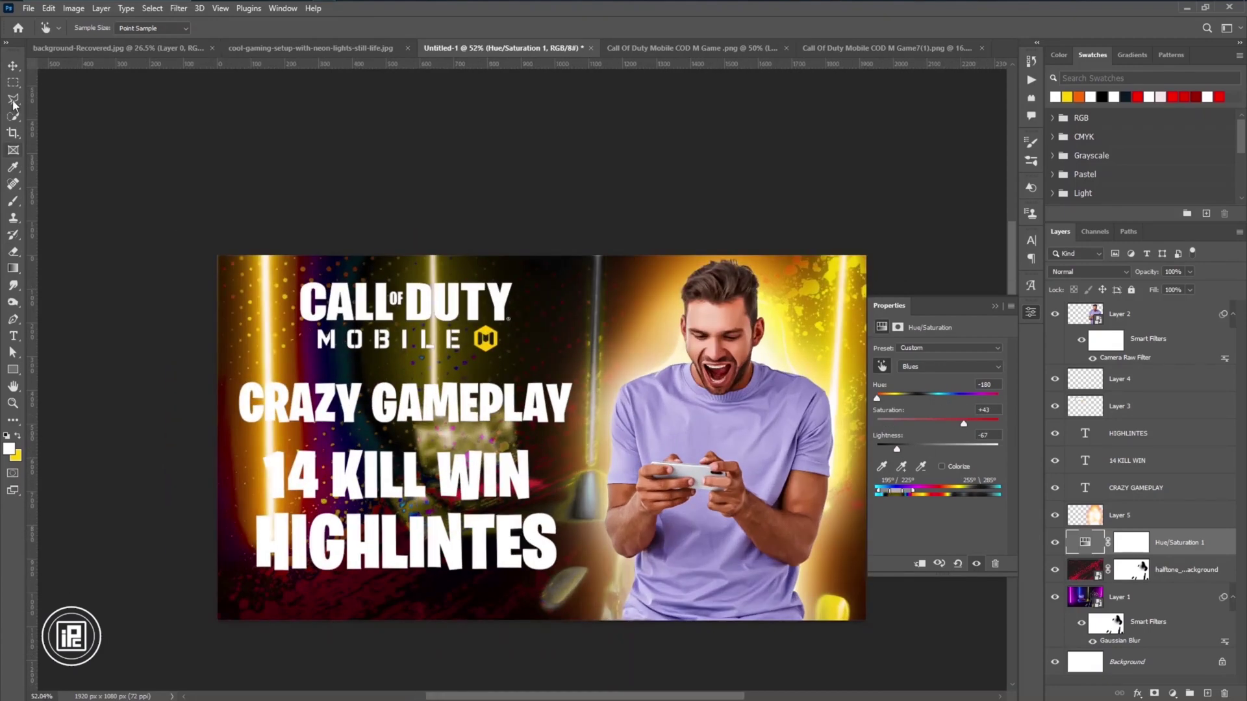
key(v)
Create a new layer above the man's layer and fill it with black.
scroll(830, 425, up, 2)
click(830, 425)
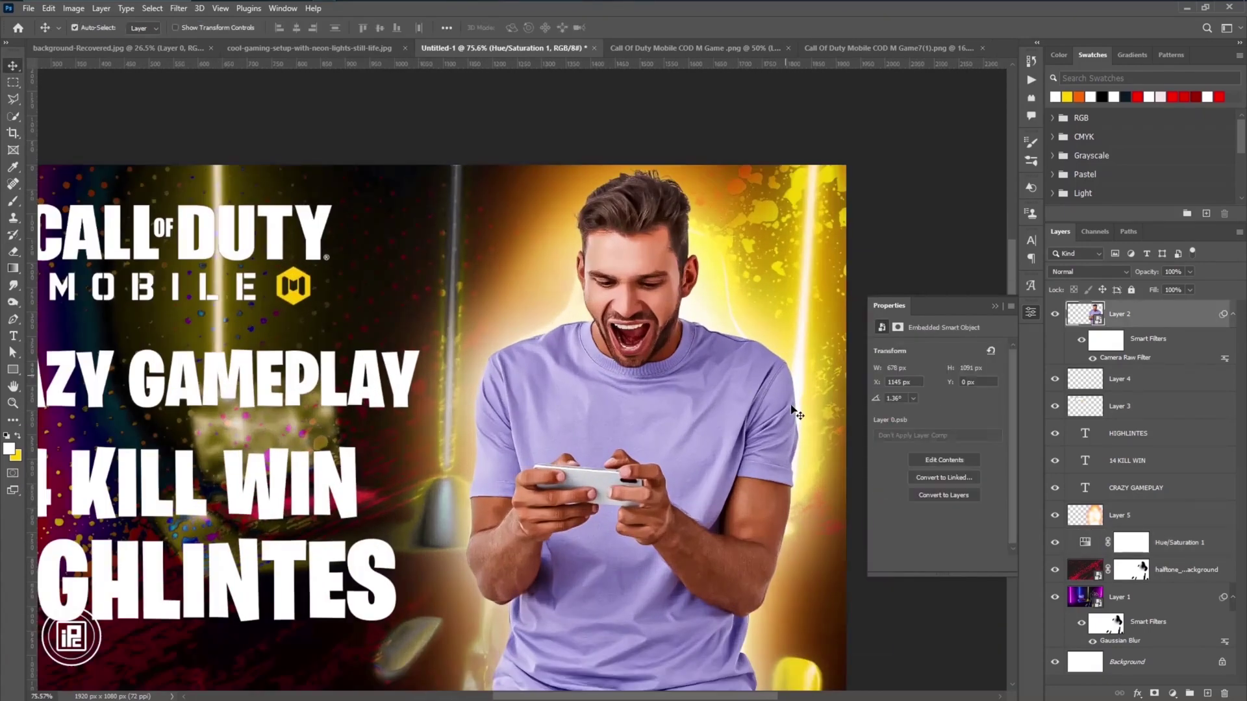
click(1208, 694)
click(49, 8)
click(69, 206)
click(556, 181)
click(571, 272)
click(705, 178)
Add another empty layer above the black layer and clip it to the black layer.
click(1207, 693)
right_click(1120, 314)
click(1103, 367)
Add a Gradient Map adjustment at the top of the layer stack and recolor a gradient stop yellow.
click(1172, 693)
click(1166, 677)
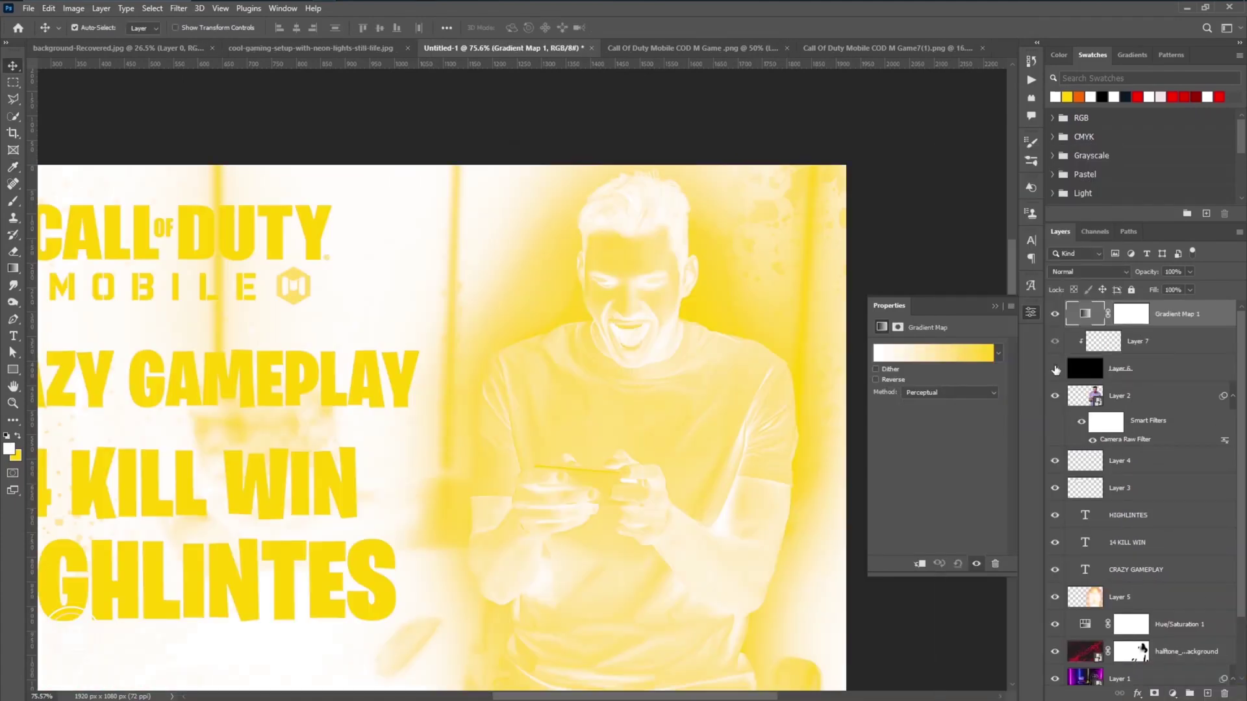
click(933, 352)
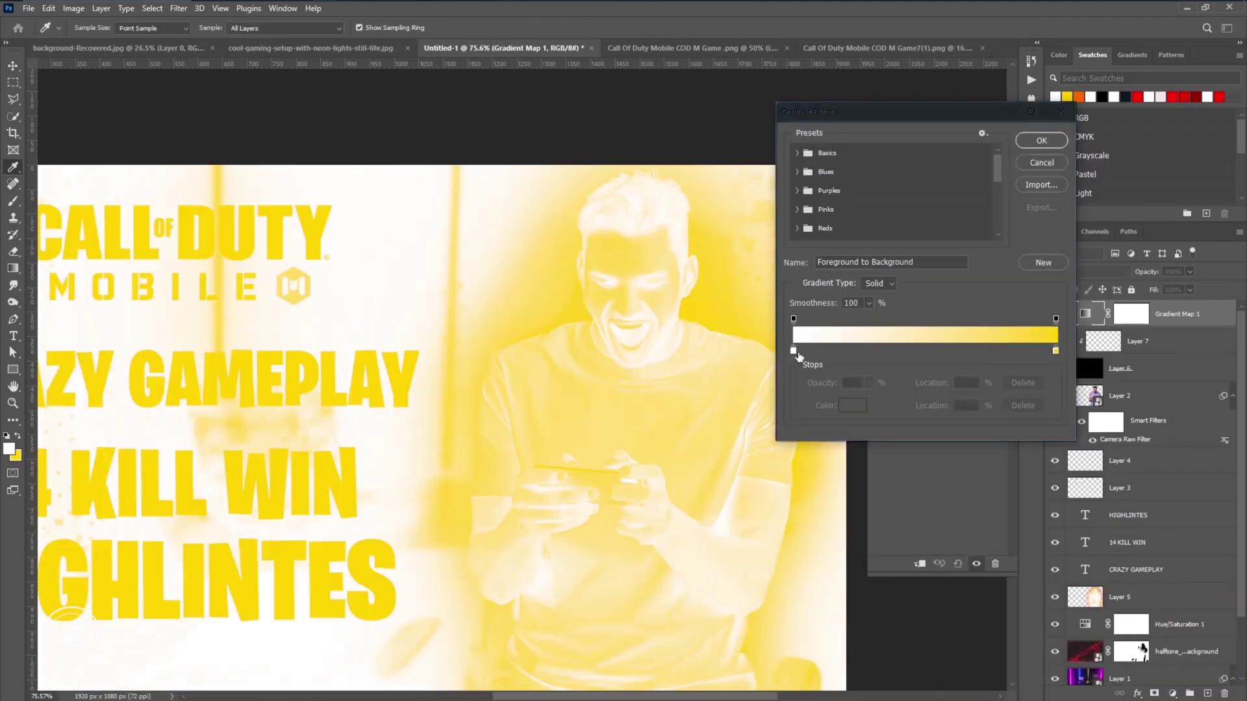
double_click(794, 351)
text(ff0000)
drag(1000, 256, 1001, 356)
click(1119, 202)
Color the gradient's end stop orange and its start stop near-white, and accept the gradient.
double_click(1056, 350)
click(1004, 359)
click(1119, 202)
double_click(793, 351)
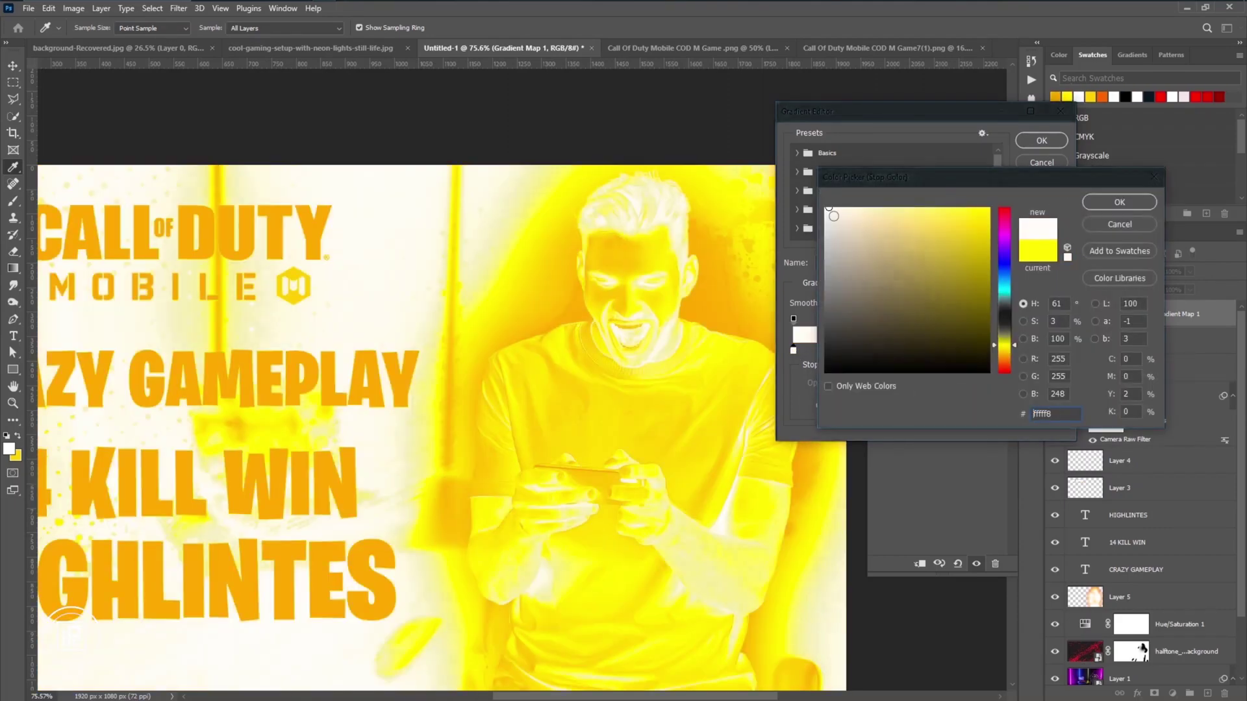
key(Return)
key(Return)
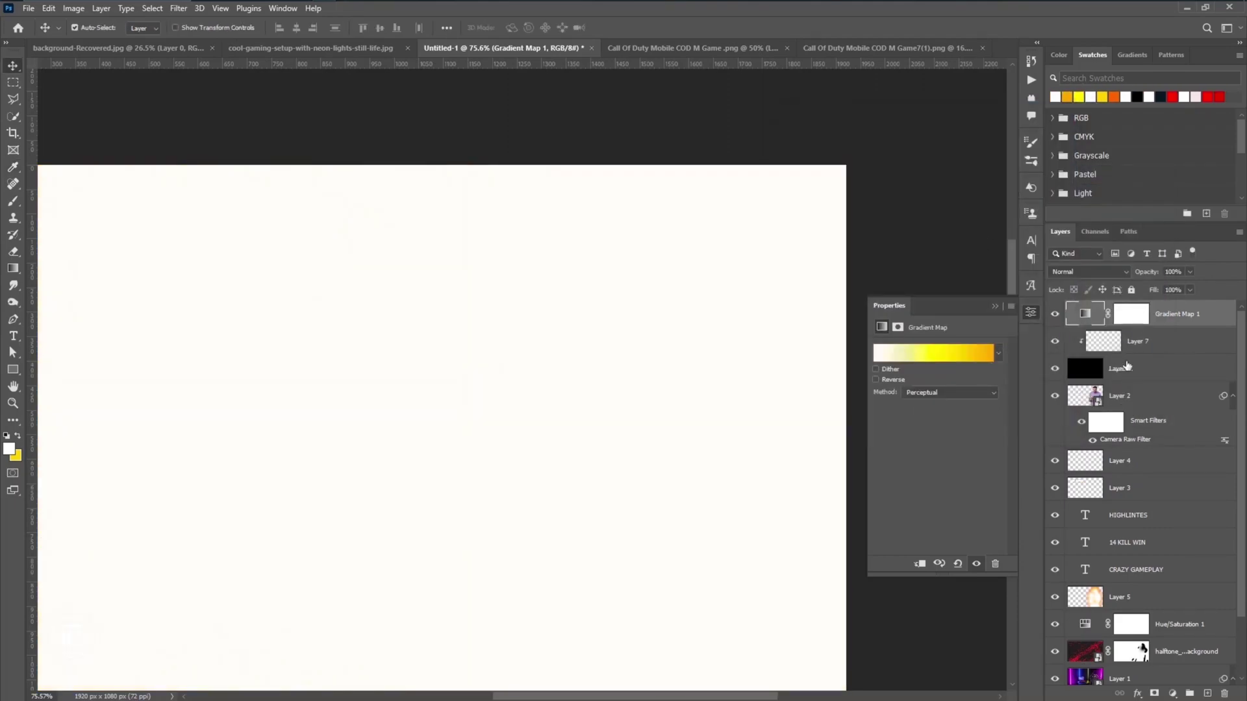
Set the black layer's blend mode to Screen and clip the Gradient Map adjustment to the layers below it.
click(1127, 367)
click(1089, 272)
click(1098, 354)
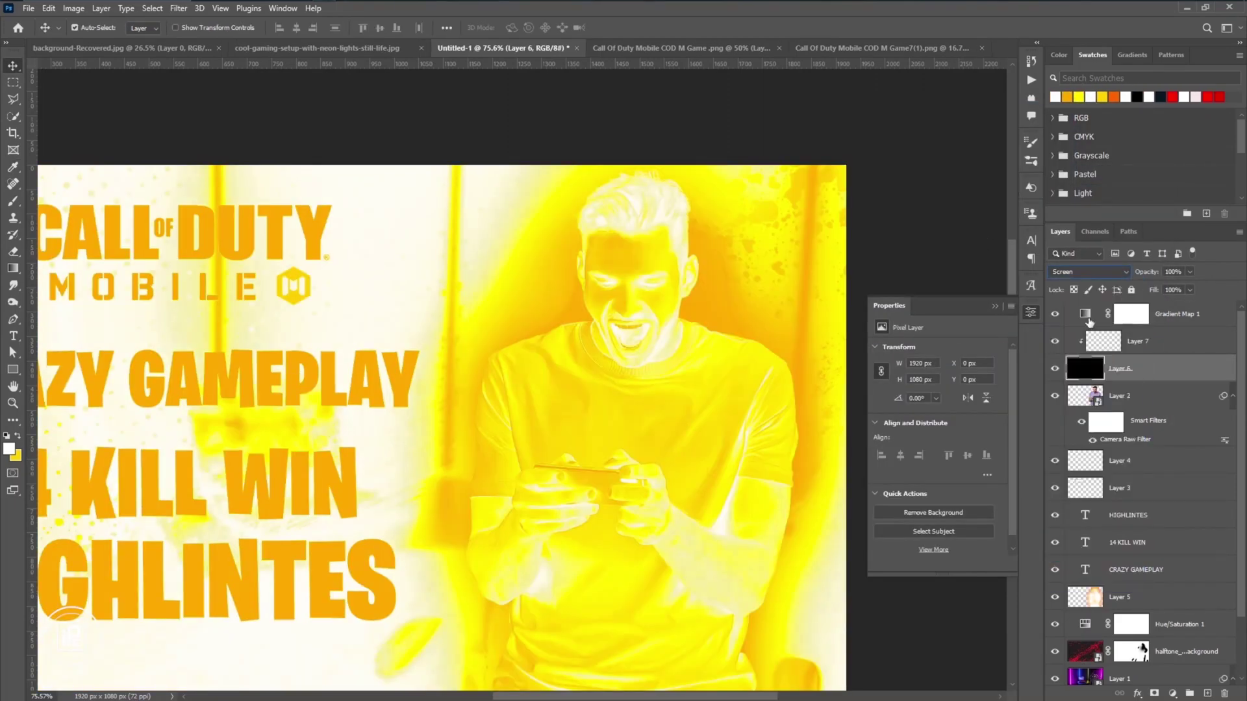
click(1131, 314)
right_click(1092, 318)
click(1080, 398)
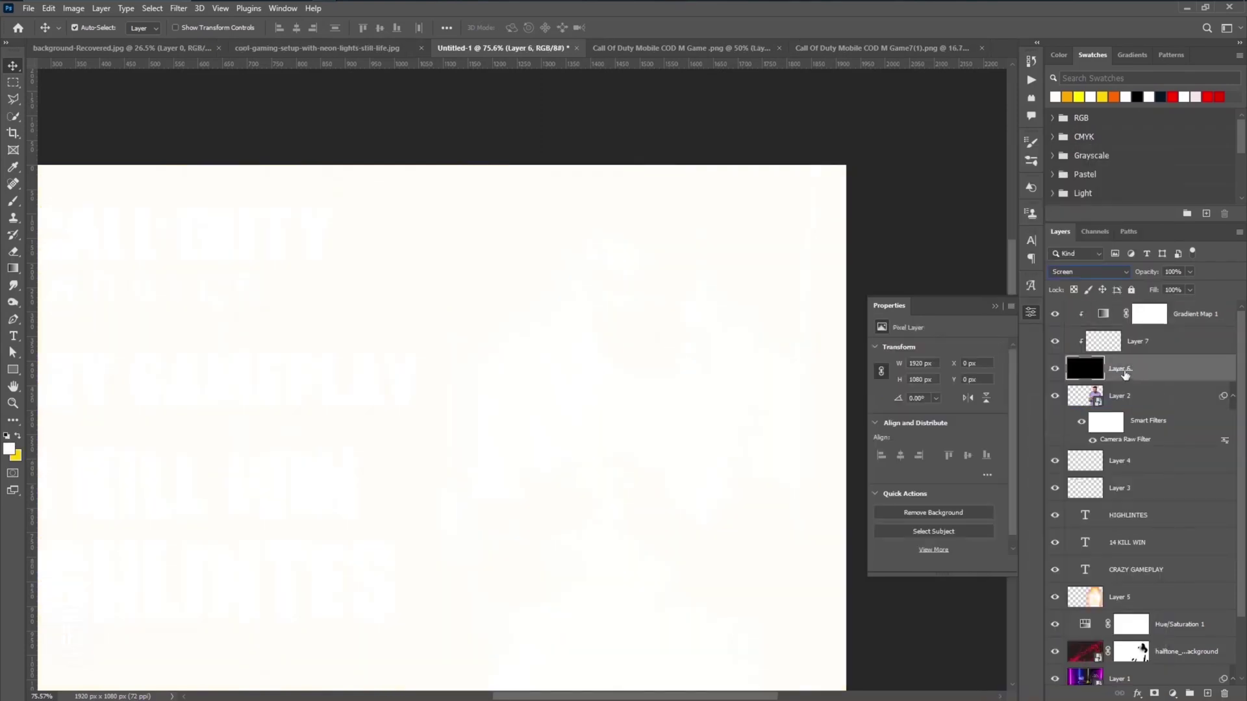
click(1138, 367)
click(1137, 341)
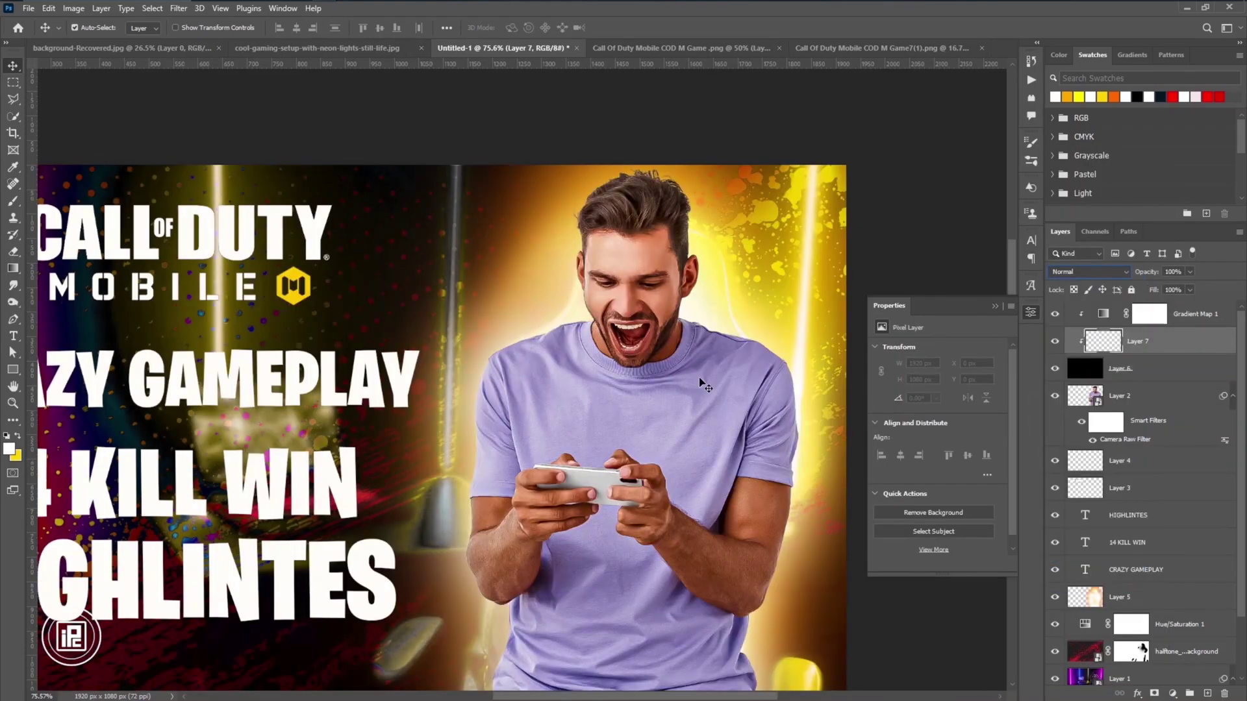
key(b)
click(747, 347)
key(ctrl+z)
scroll(708, 351, up, 1)
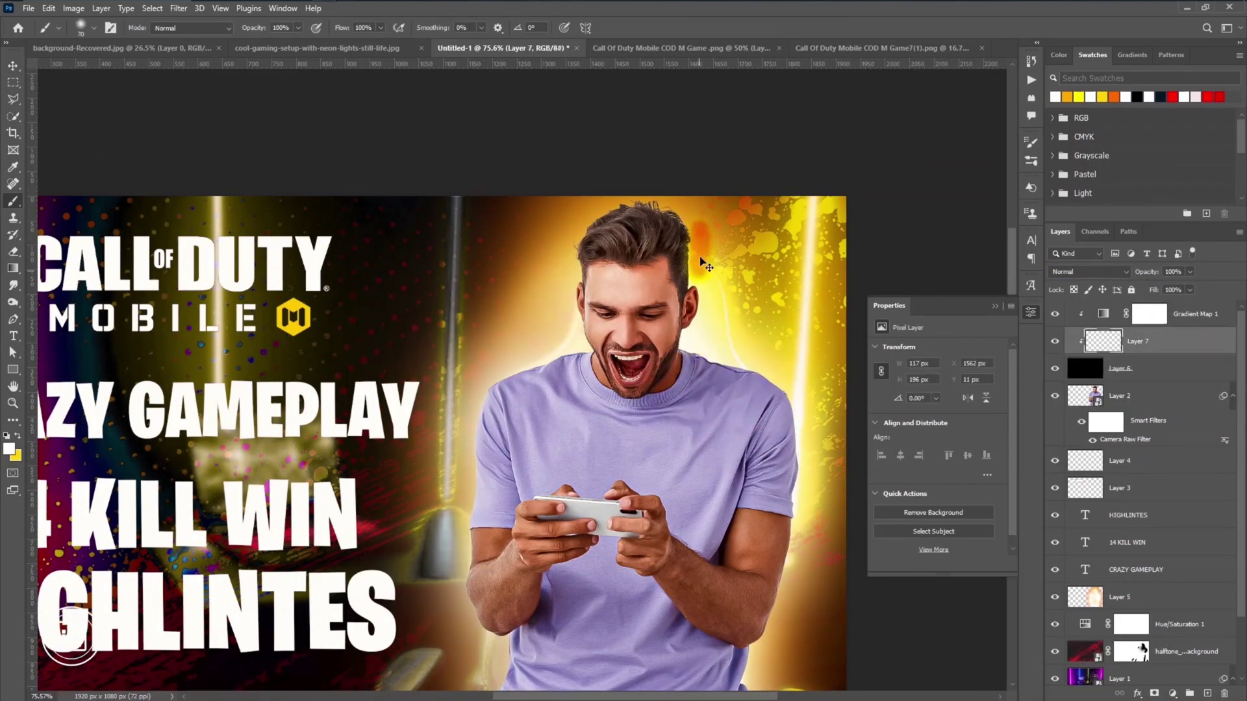
Clip the black layer stack to the man's layer, adjust the black layer's blend mode, and invert the Gradient Map mask to black.
click(1138, 368)
click(1089, 271)
click(1067, 352)
click(1149, 314)
key(ctrl+i)
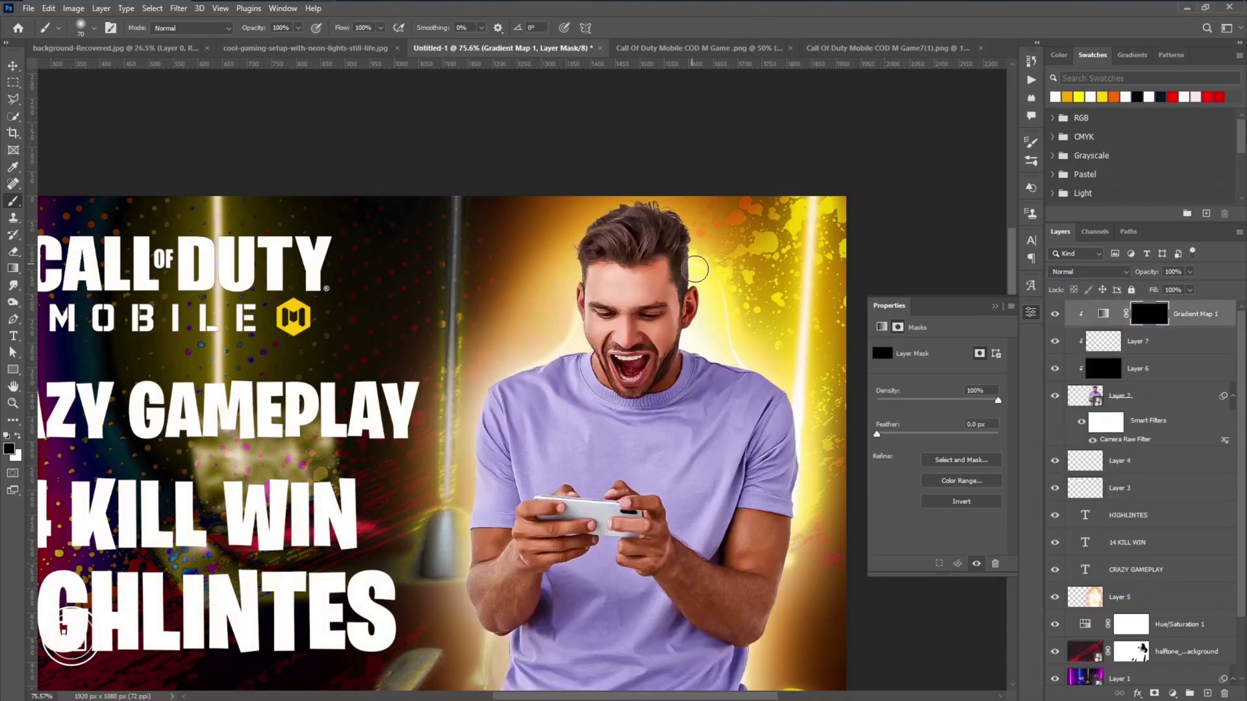
Paint white on the Gradient Map mask along one side of the man's head and hair, reducing the brush size for the hair tips.
key(d)
scroll(707, 281, up, 1)
key(bracketleft)
key(bracketleft)
key(bracketleft)
key(bracketleft)
key(bracketleft)
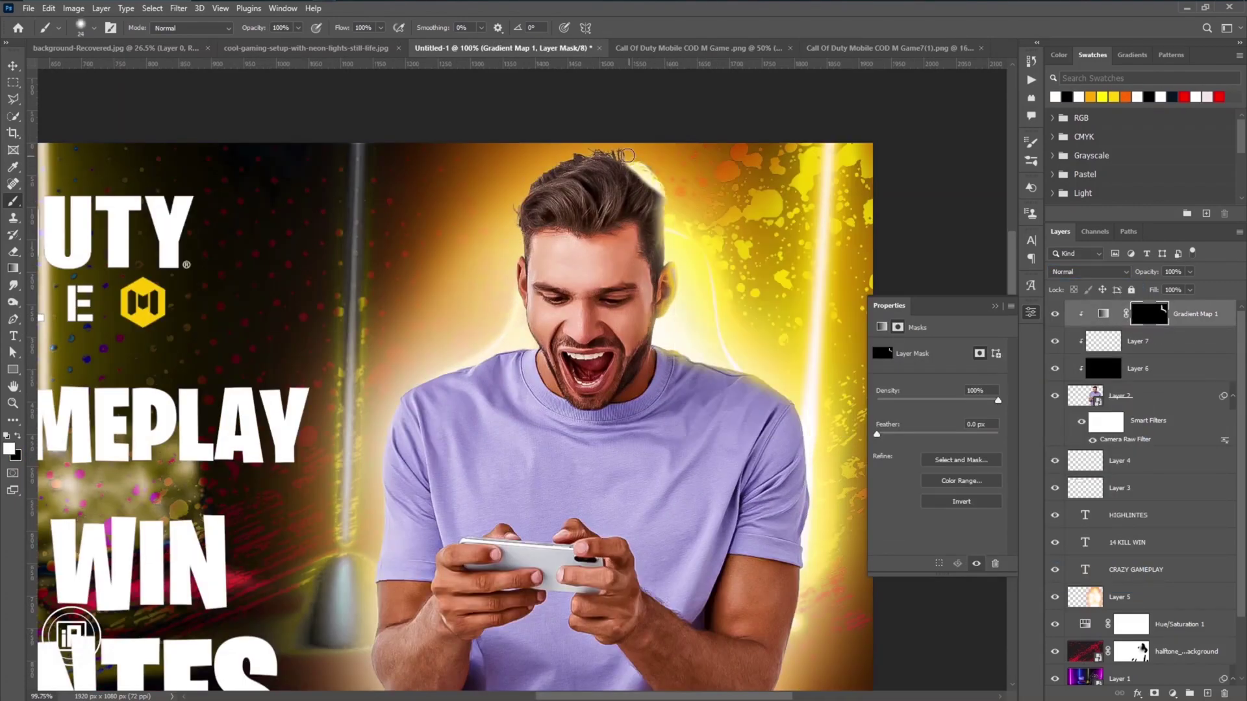
Paint a yellow rim light around the man's other ear, shoulders, arms and waist, enlarging the brush to 60 px and more.
right_click(404, 393)
drag(429, 407, 455, 407)
key(Return)
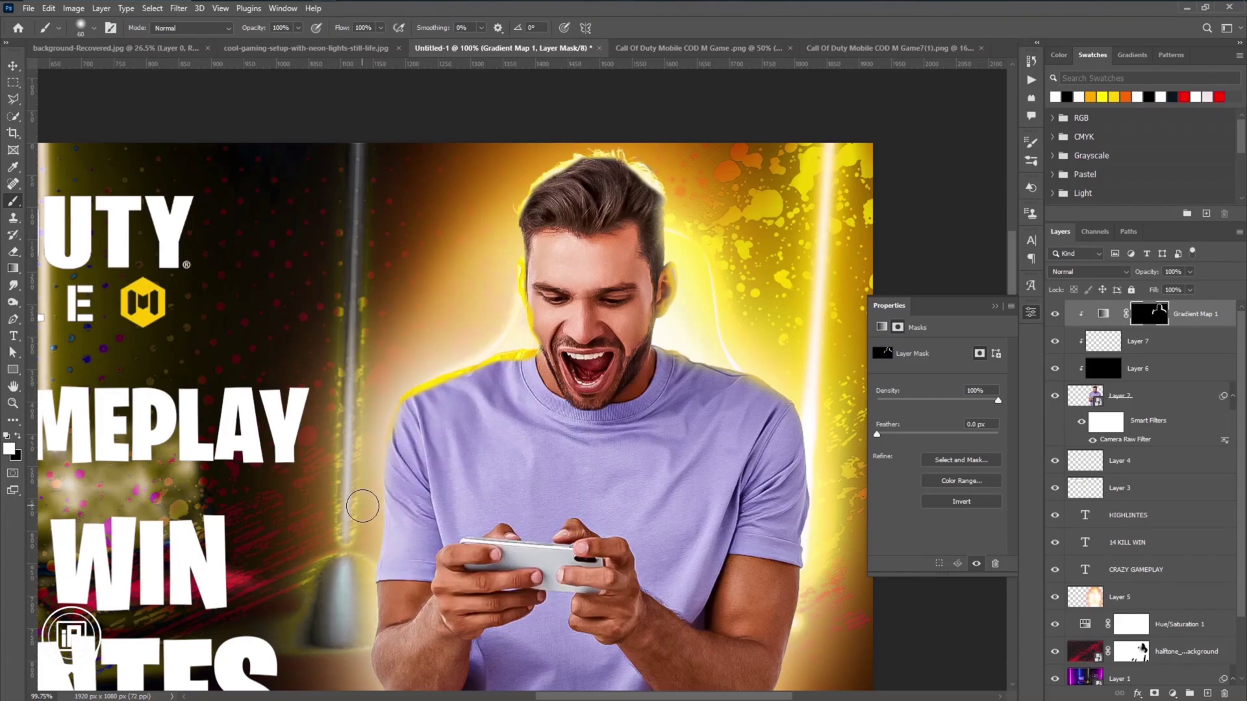
scroll(433, 531, down, 3)
key(bracketright)
key(bracketright)
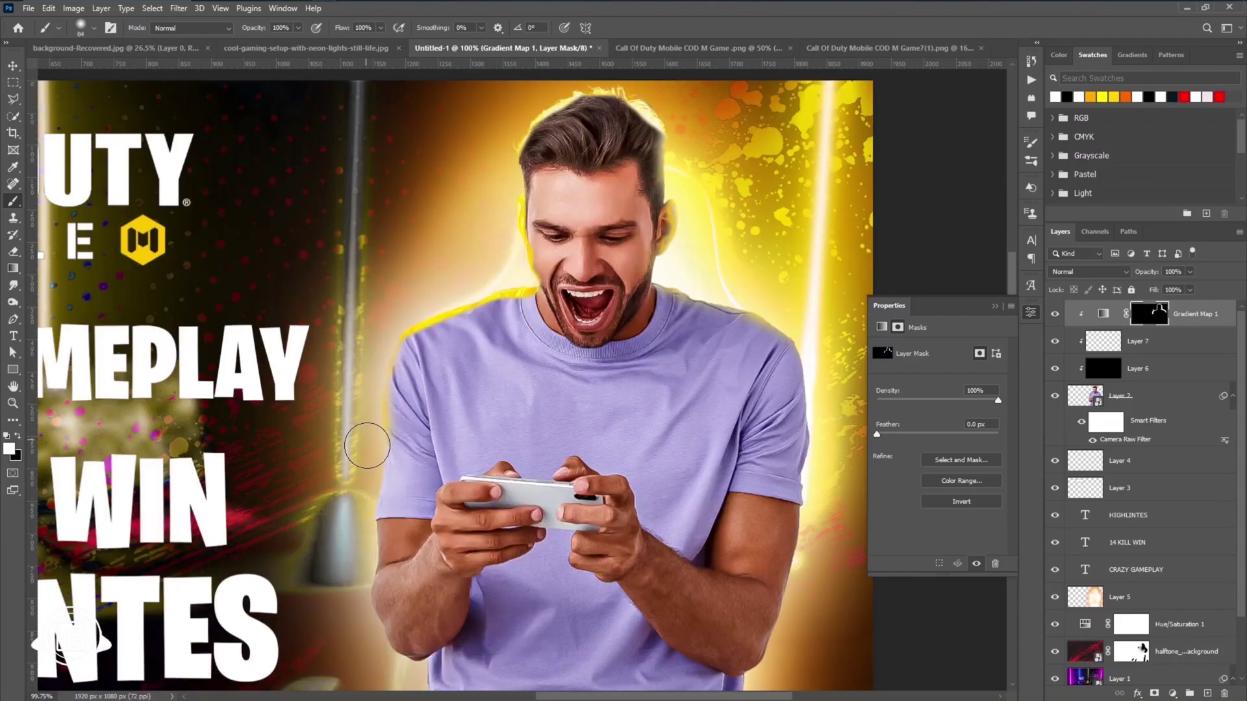
scroll(476, 472, down, 5)
scroll(560, 201, right, 3)
scroll(766, 292, up, 3)
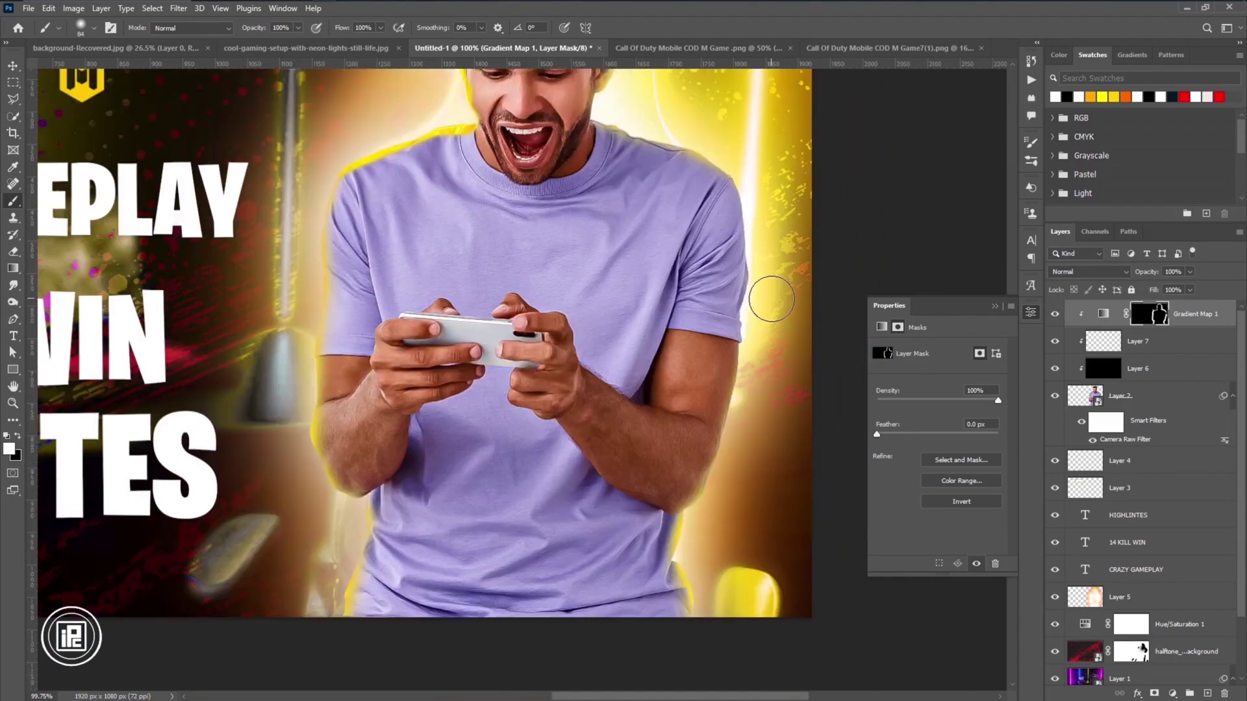
Paint short yellow highlight strokes on the forehead, nose, cheeks and beside the mouth with a small brush.
scroll(546, 273, up, 3)
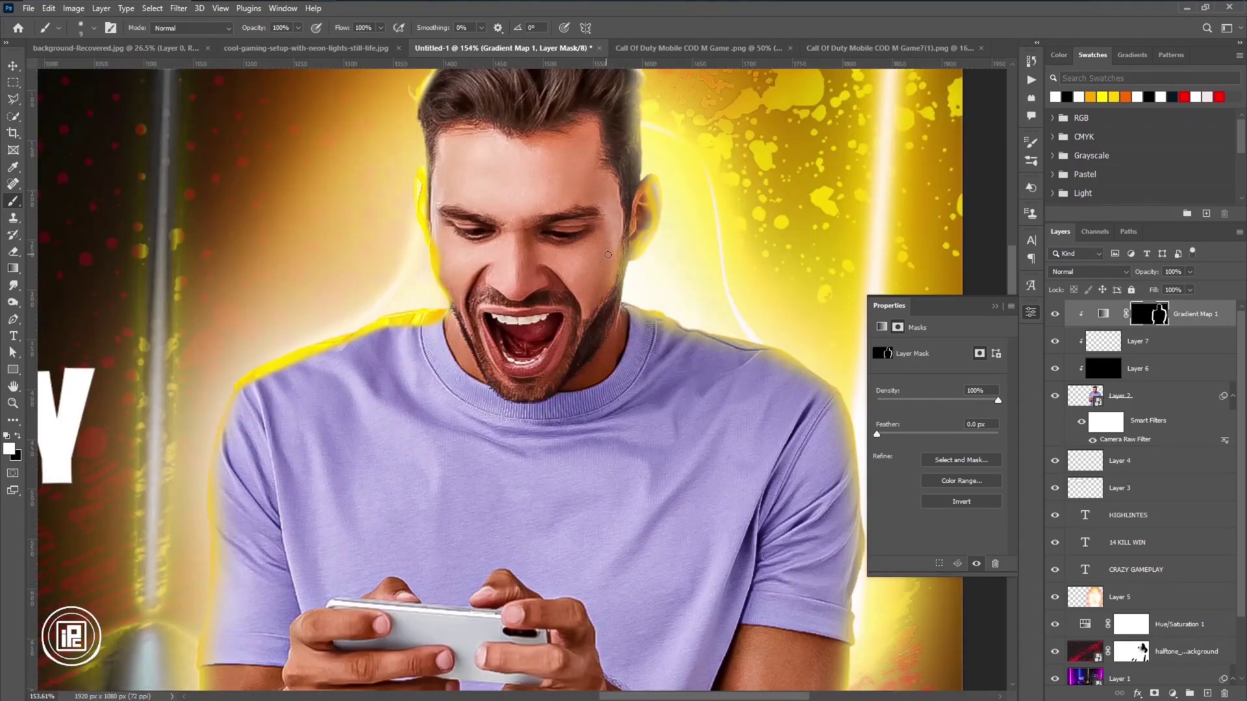
scroll(463, 285, down, 2)
drag(562, 287, 556, 296)
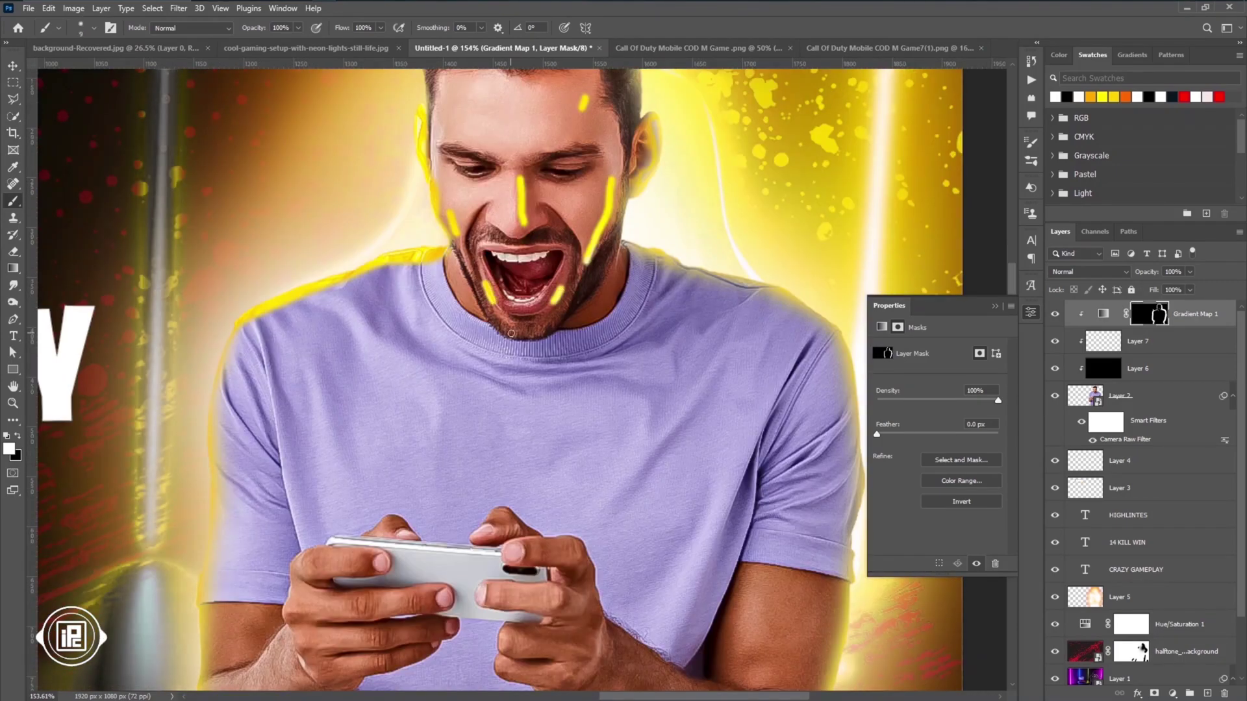
Lower the brush opacity to 24% and paint faint highlights along the shirt folds, sleeves and forearm.
key(2)
key(4)
scroll(225, 350, down, 1)
scroll(273, 410, down, 3)
scroll(453, 457, right, 3)
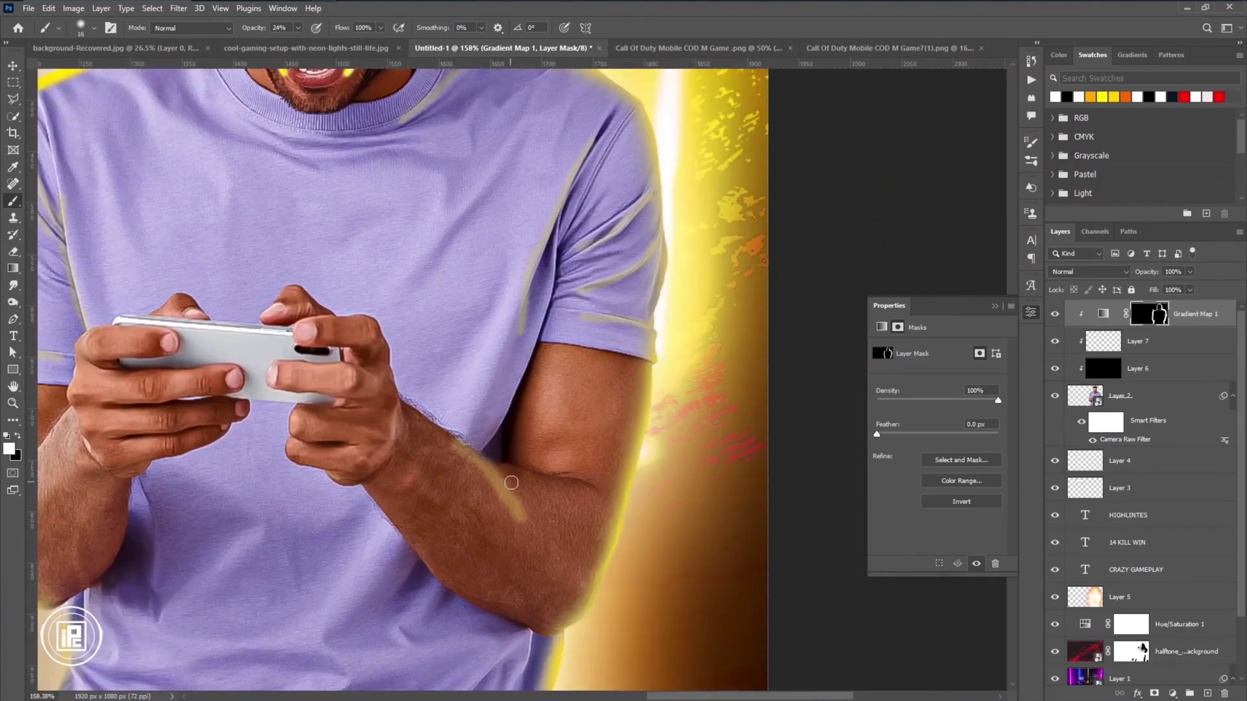
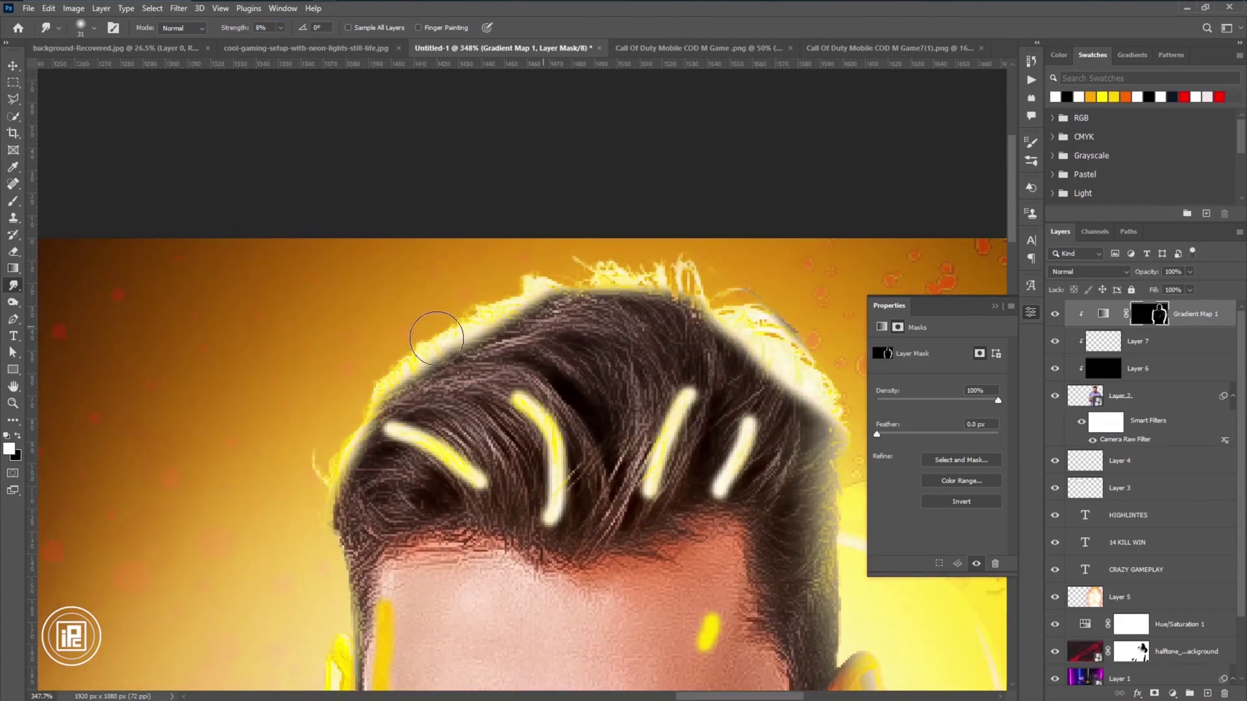
Smudge the hair rim light and the first painted hair strokes into strands, using a 20 px tip at 77% strength.
drag(311, 357, 416, 416)
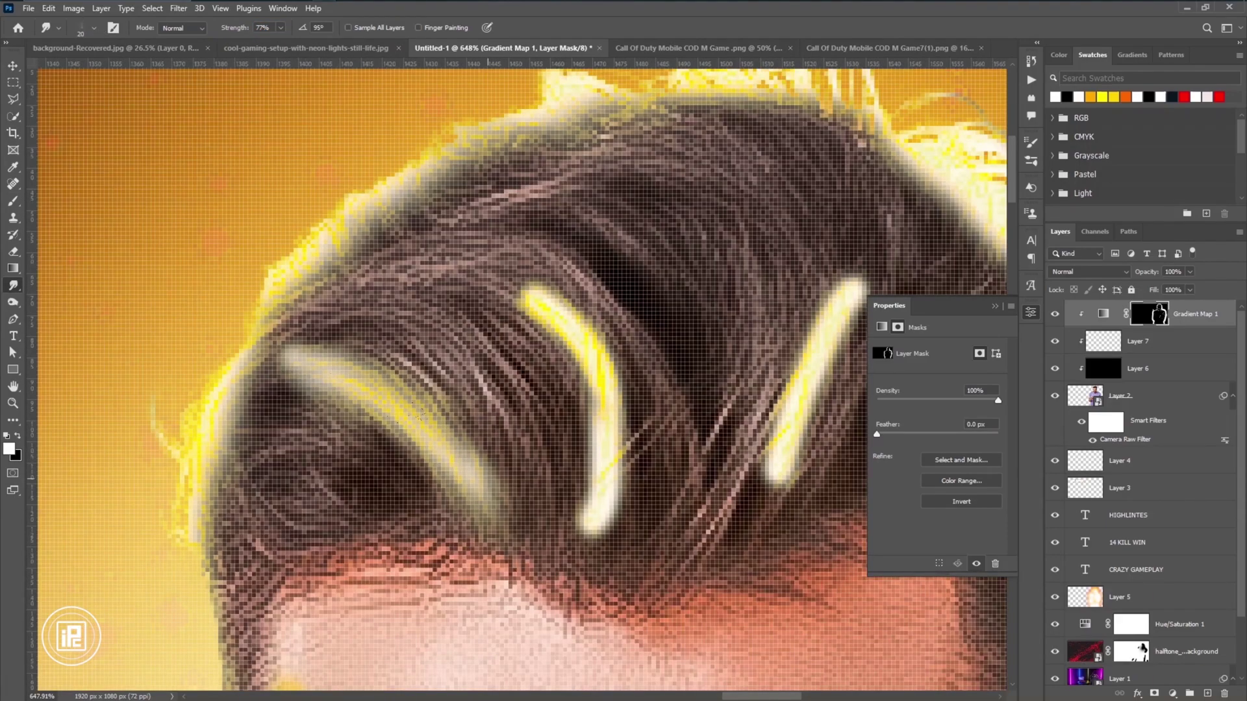
mouse_move(443, 228)
mouse_down()
mouse_move(619, 514)
mouse_move(583, 506)
mouse_move(576, 394)
mouse_move(645, 423)
mouse_move(574, 305)
mouse_move(631, 373)
mouse_move(564, 368)
mouse_move(503, 238)
mouse_move(568, 441)
mouse_up()
drag(636, 490, 520, 260)
drag(643, 385, 583, 404)
Switch the Smudge tip to 003_Explosion at 32 px and spread the central hair strokes along the strands.
right_click(583, 404)
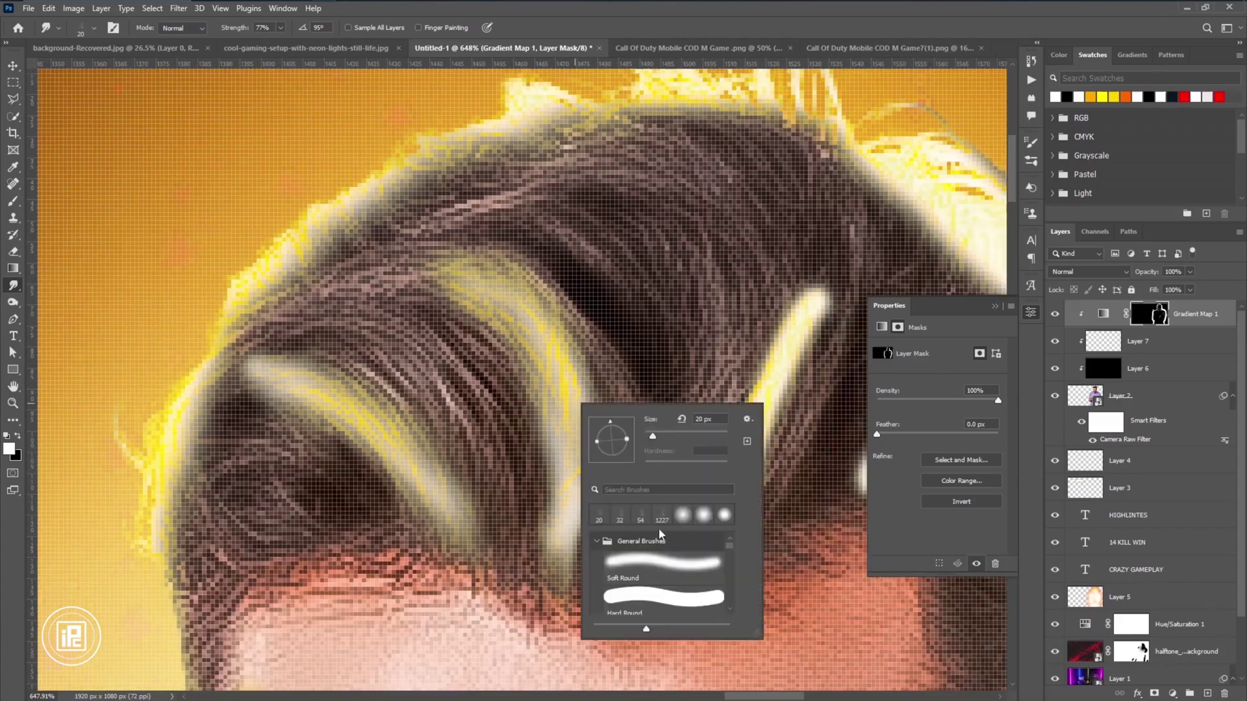
scroll(646, 579, down, 5)
scroll(646, 579, down, 5)
click(669, 572)
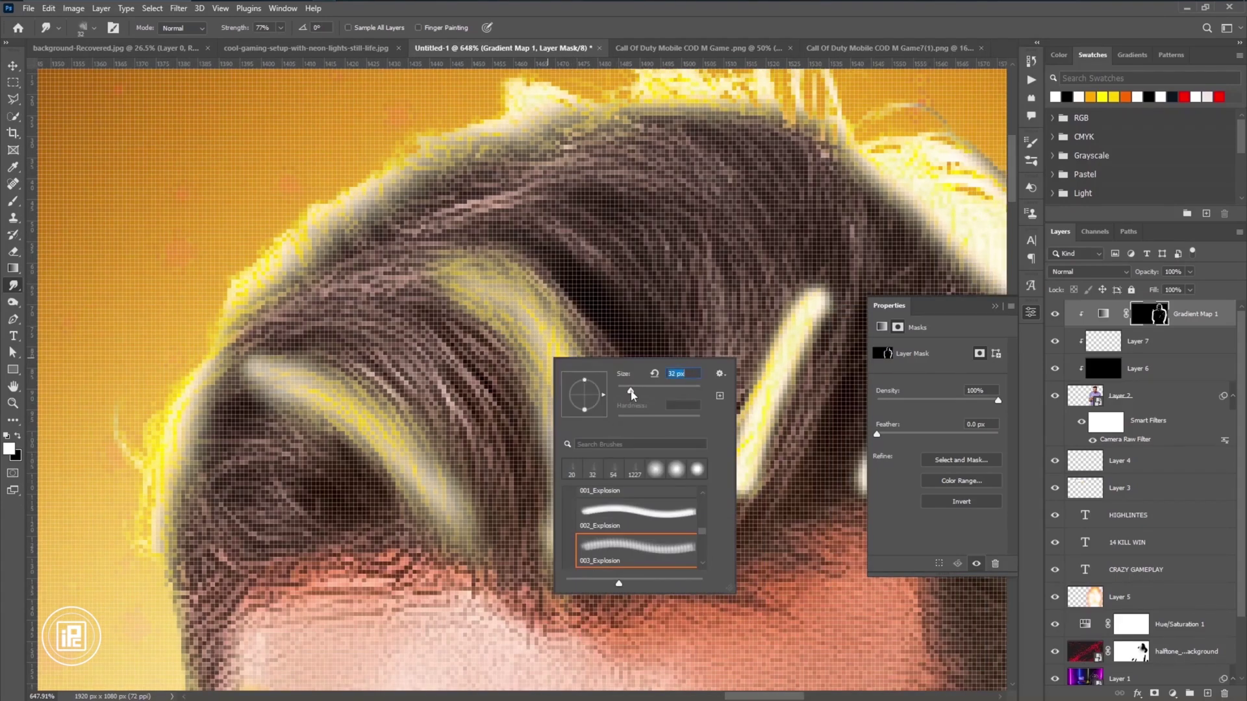
key(Return)
drag(649, 584, 513, 317)
scroll(834, 348, down, 3)
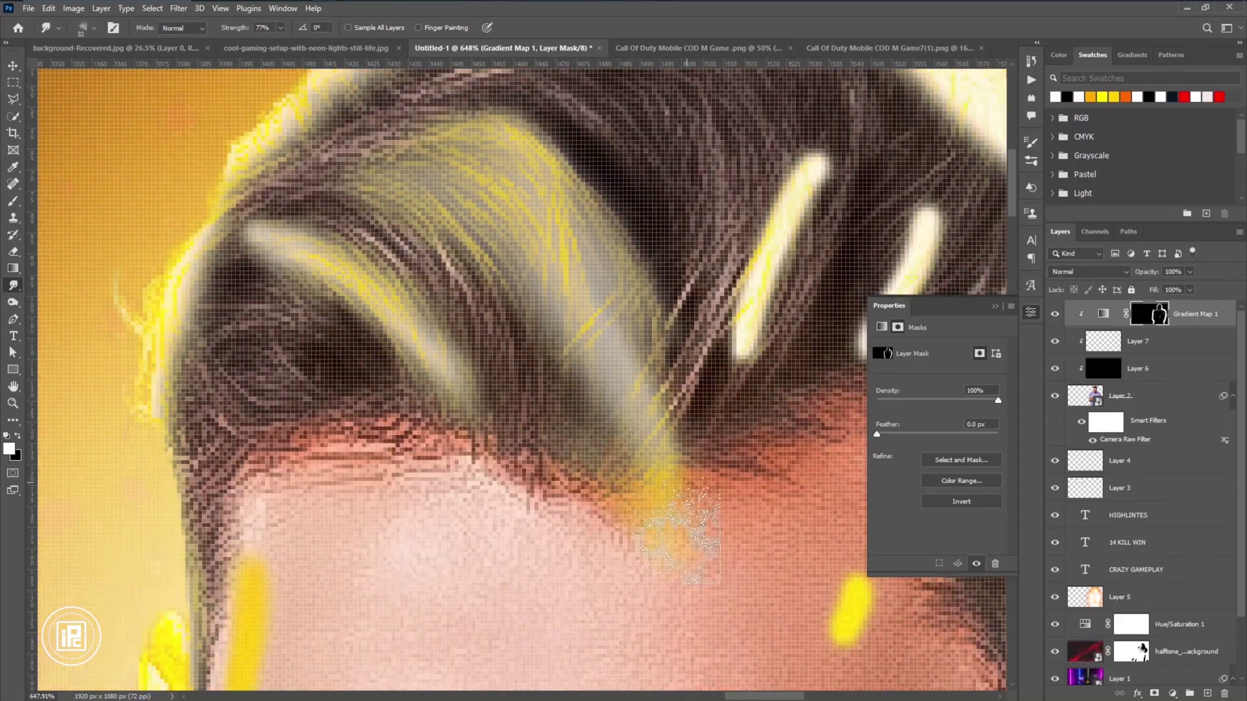
mouse_move(835, 347)
mouse_down()
mouse_move(789, 295)
mouse_move(821, 208)
mouse_up()
scroll(821, 207, down, 2)
drag(734, 507, 689, 247)
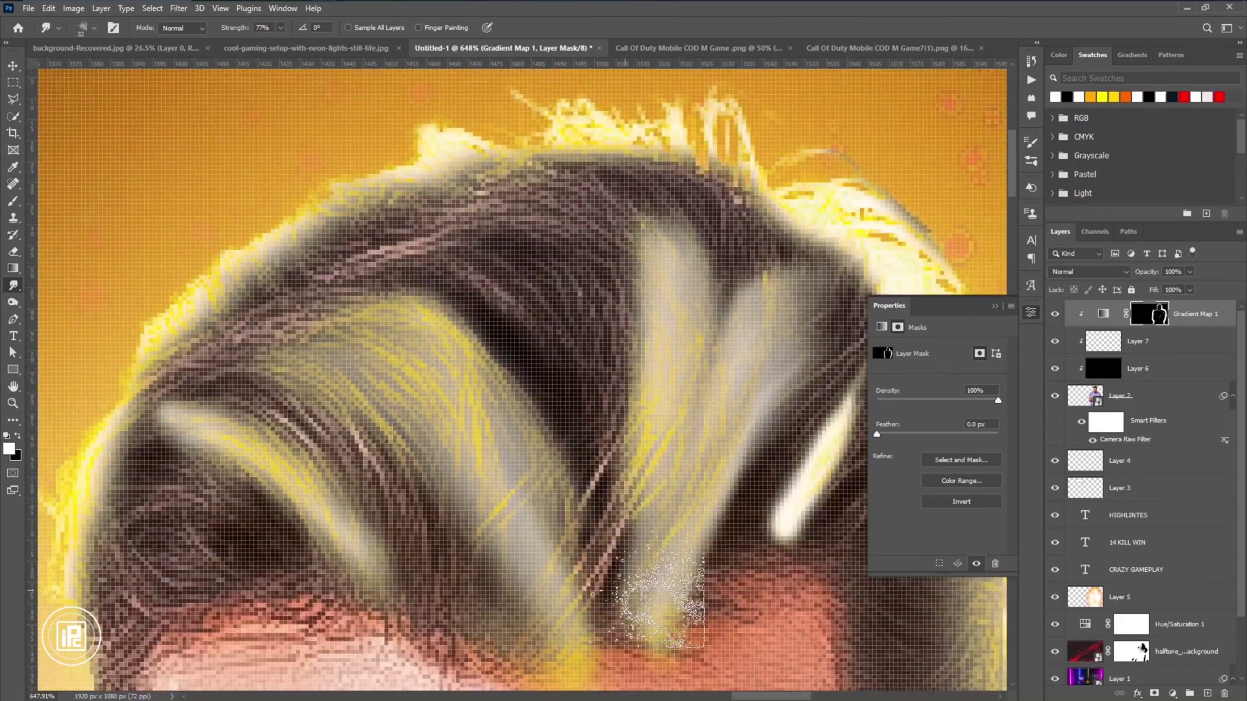
Set the Brush flow to 8% and softly paint black on the mask to fade the hair highlights toward the hairline.
scroll(688, 247, down, 3)
scroll(689, 247, up, 3)
text(b)
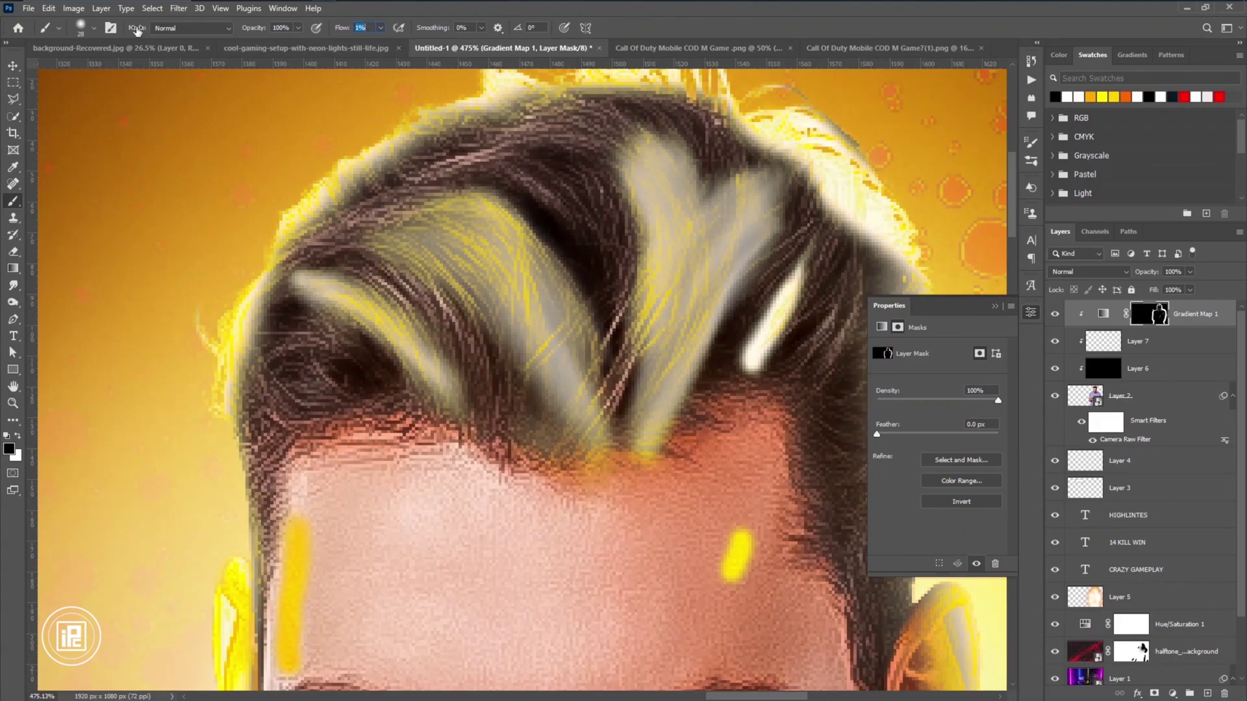
text(8)
mouse_move(624, 454)
mouse_down()
mouse_move(747, 150)
mouse_move(533, 390)
mouse_up()
scroll(626, 324, down, 2)
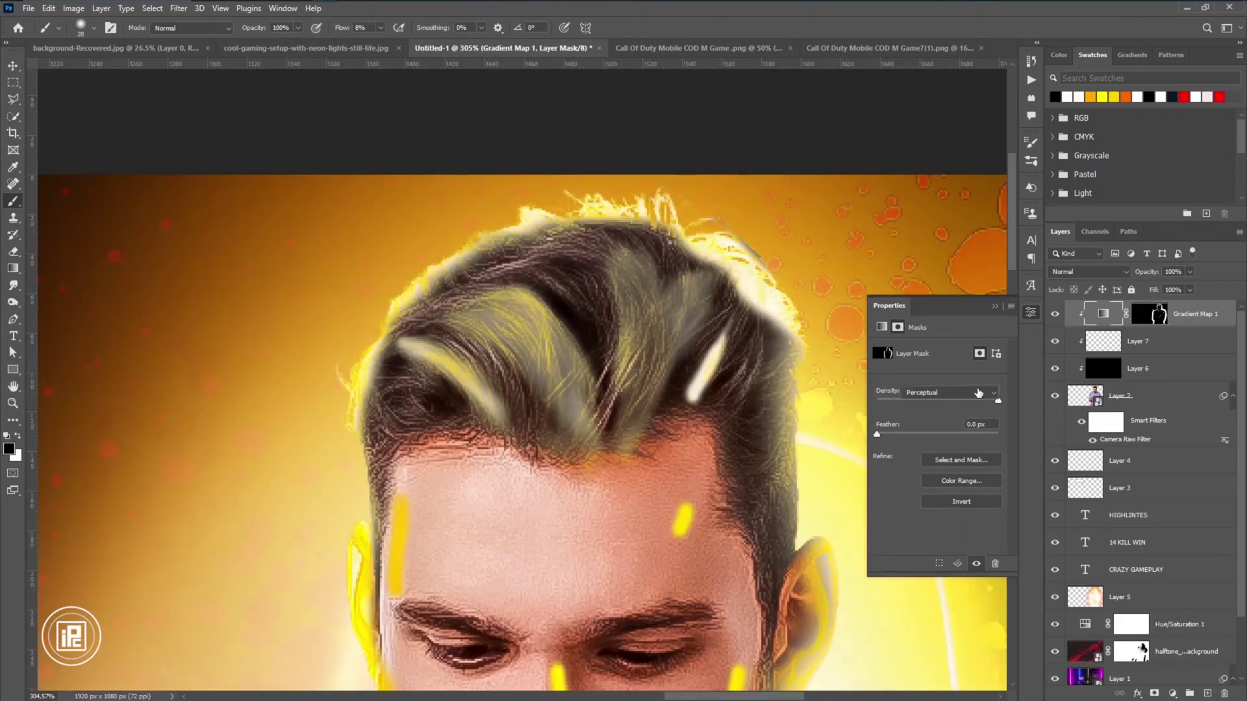
Raise the Underlying Layer shadow threshold in the Gradient Map layer's Blend If settings so dark areas show through.
double_click(1221, 314)
drag(909, 475, 965, 476)
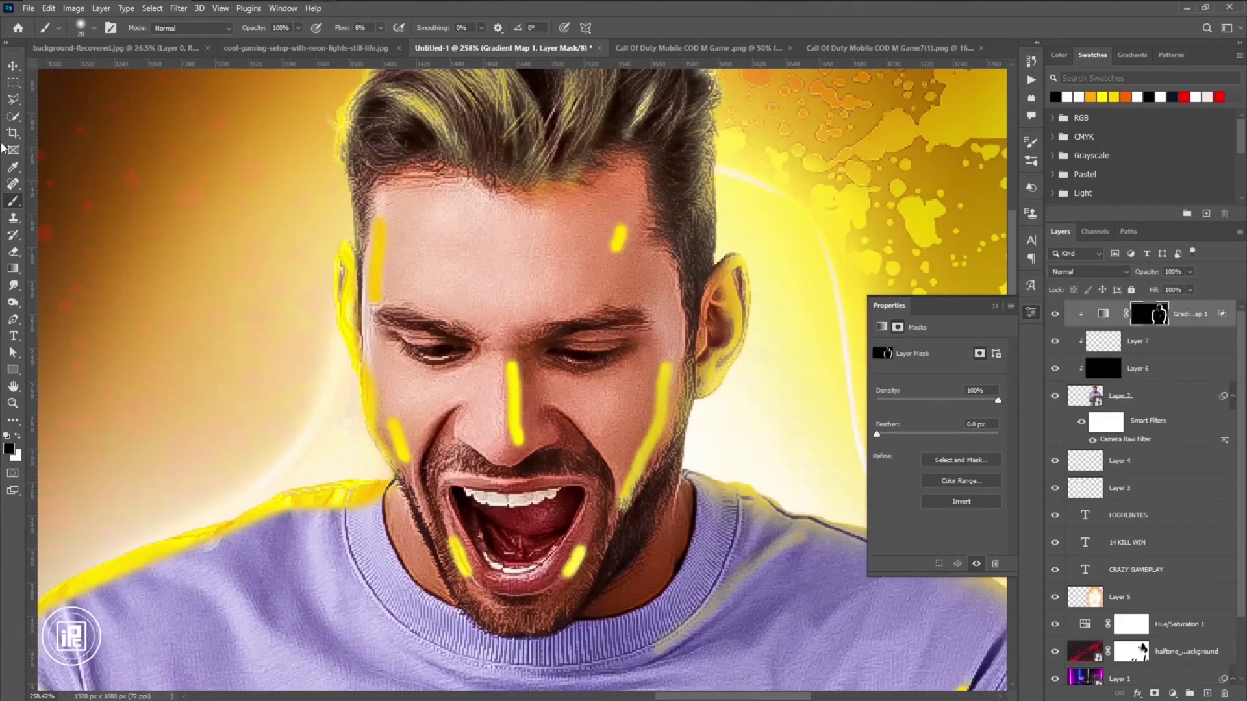
Smudge the yellow strokes on the cheeks, nose and jaw into soft highlights, and recheck the Gradient Map layer's blending options.
click(13, 285)
mouse_move(634, 494)
mouse_down()
mouse_move(679, 339)
mouse_move(630, 510)
mouse_up()
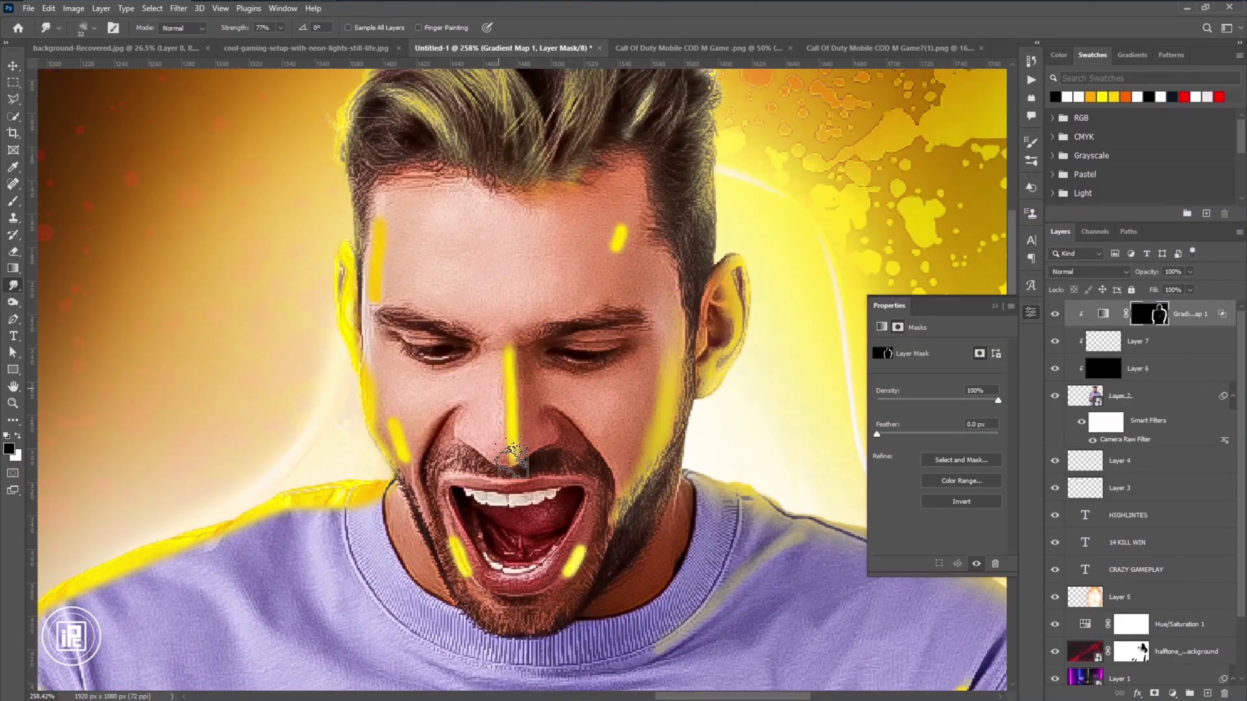
double_click(1221, 314)
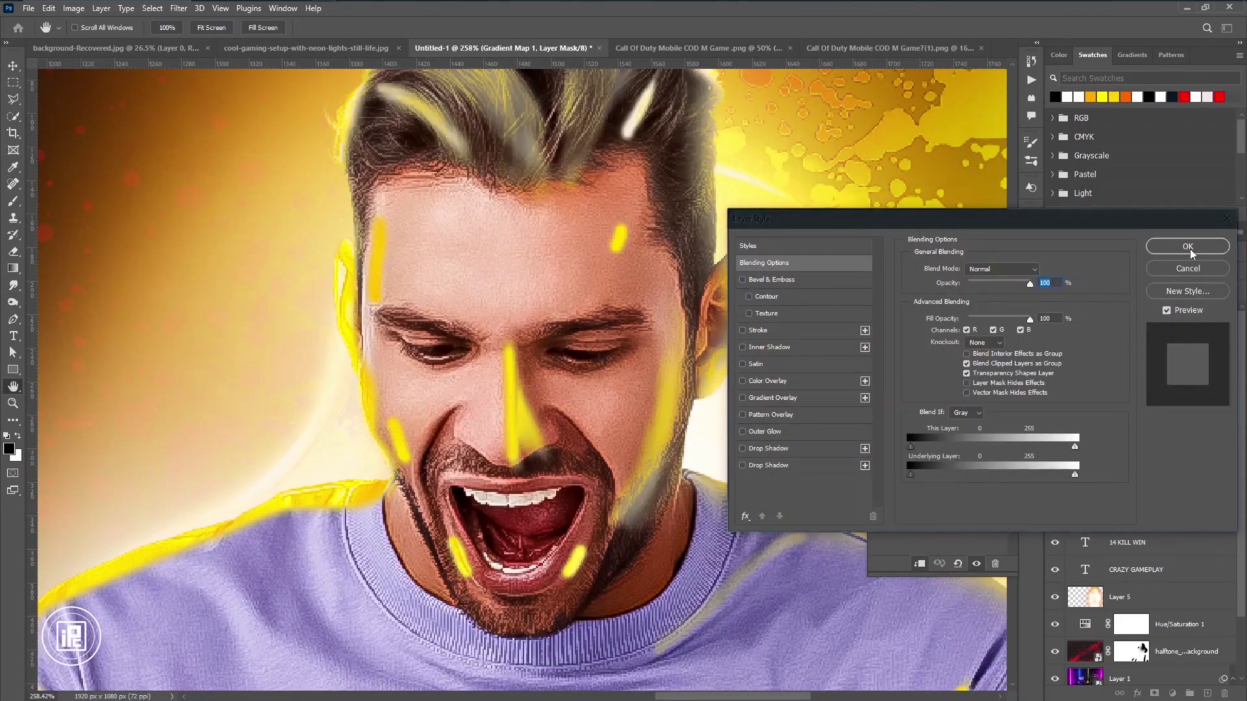
click(1189, 250)
drag(513, 390, 517, 465)
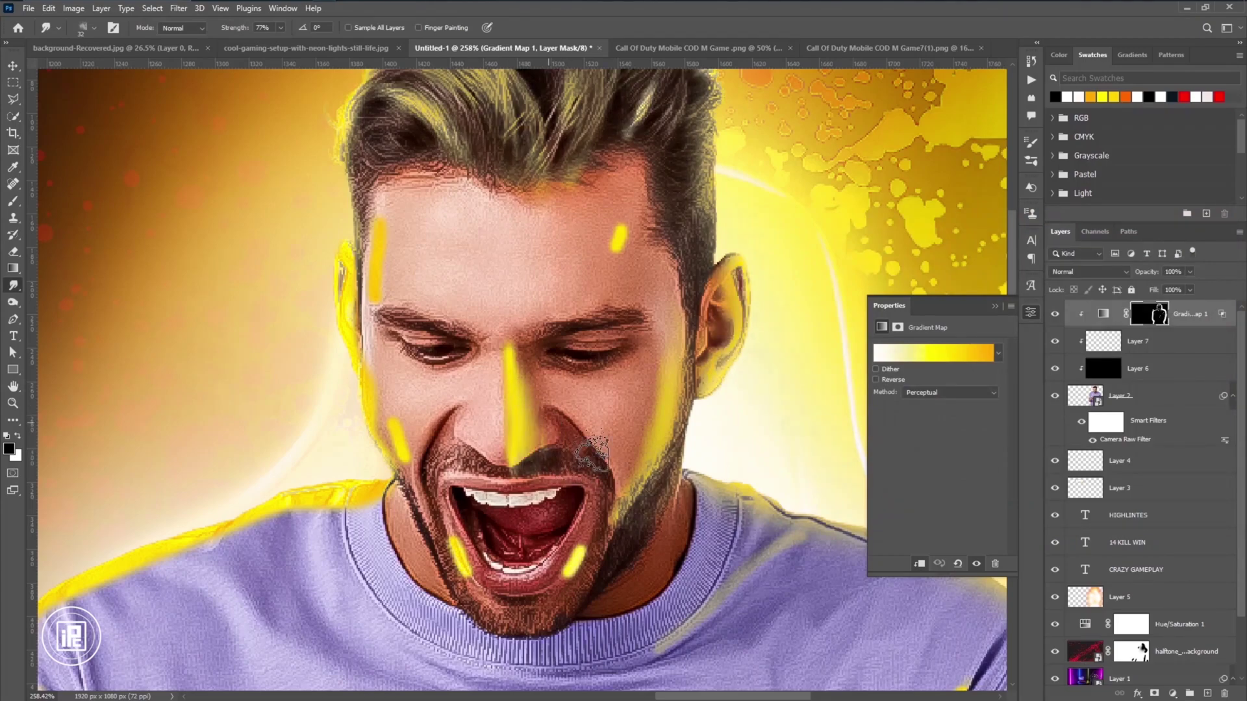
drag(650, 350, 640, 455)
drag(577, 555, 552, 627)
drag(441, 487, 390, 429)
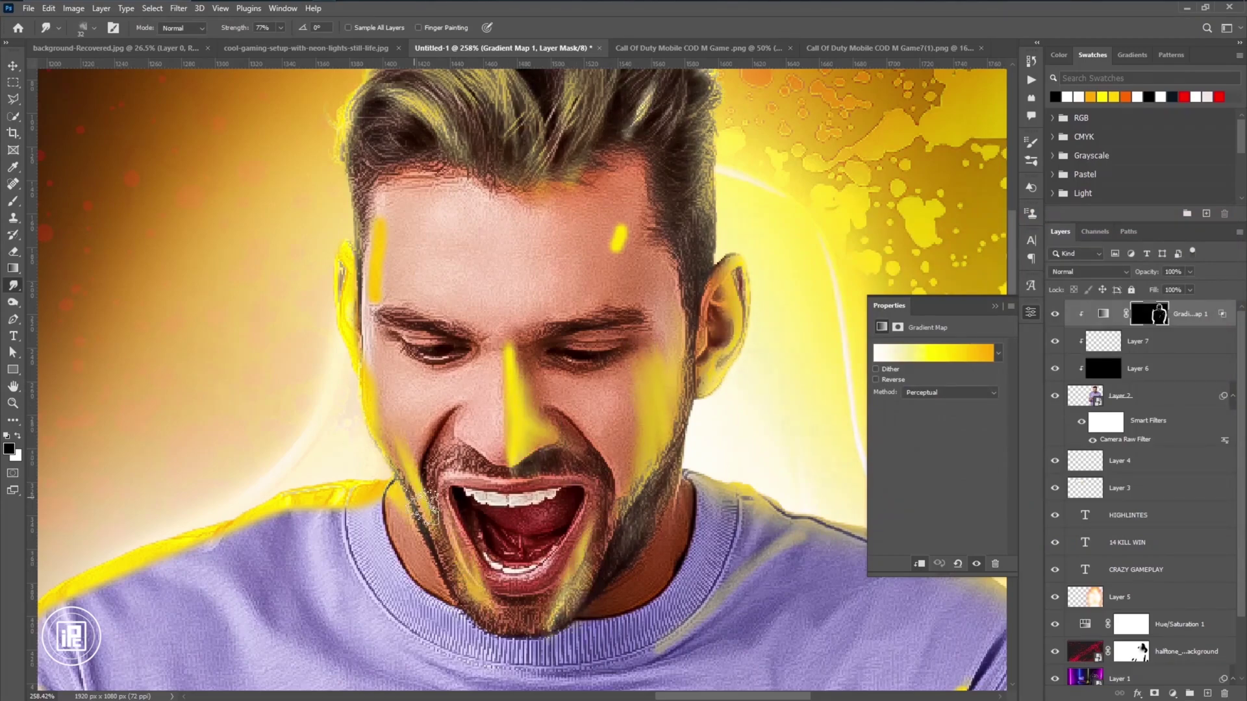
Smudge the rim light on the shoulder and sleeve nearest the title text inward along the shirt folds.
mouse_move(389, 507)
mouse_down()
mouse_move(278, 585)
mouse_move(558, 442)
mouse_up()
mouse_move(494, 390)
mouse_down()
mouse_move(529, 403)
mouse_move(396, 620)
mouse_up()
scroll(396, 620, down, 10)
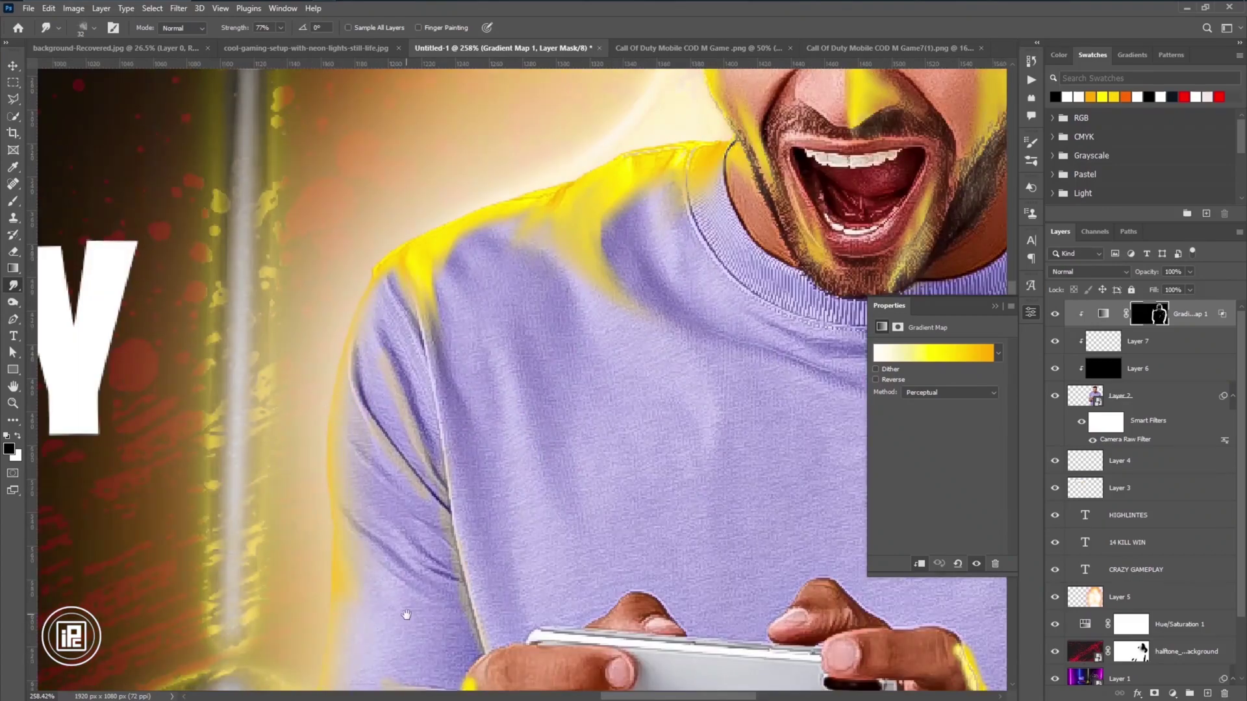
mouse_move(448, 422)
mouse_down()
mouse_move(585, 403)
mouse_move(687, 448)
mouse_up()
Smudge the highlights on the fingers, wrist and forearm around the phone to follow their contours.
scroll(375, 614, right, 5)
scroll(630, 482, down, 2)
drag(585, 367, 484, 361)
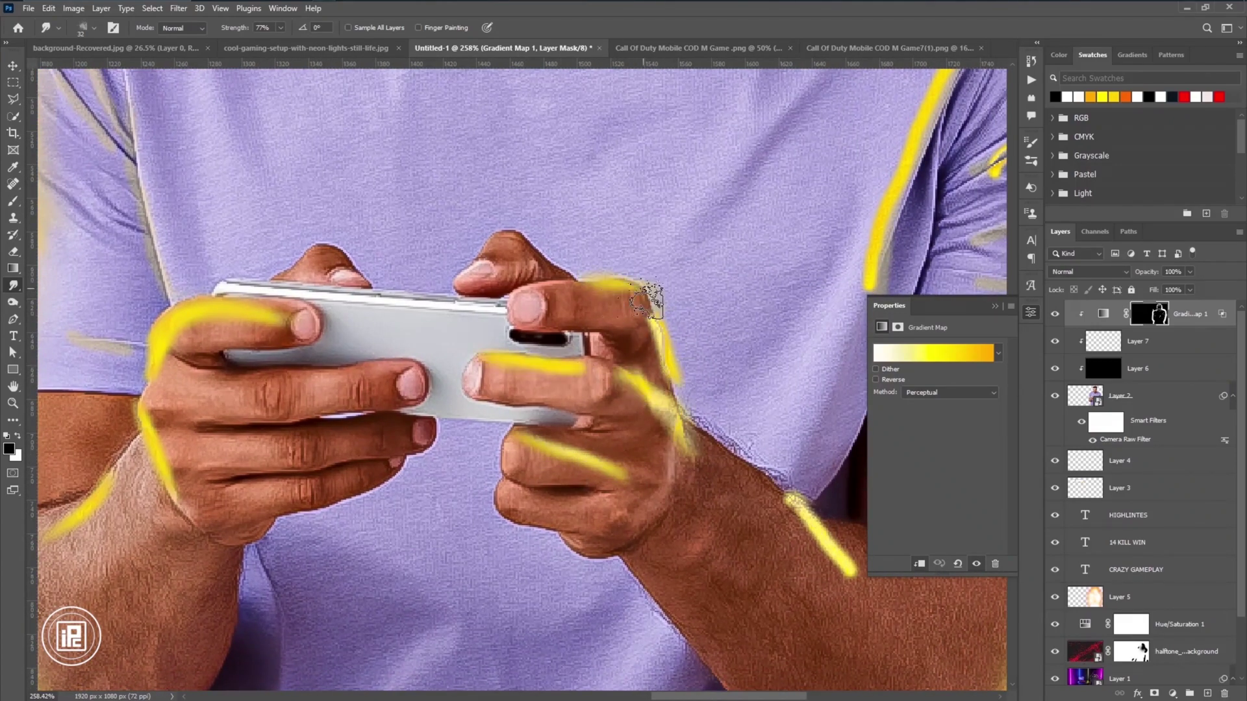
scroll(645, 299, down, 1)
drag(610, 364, 668, 481)
scroll(668, 482, right, 5)
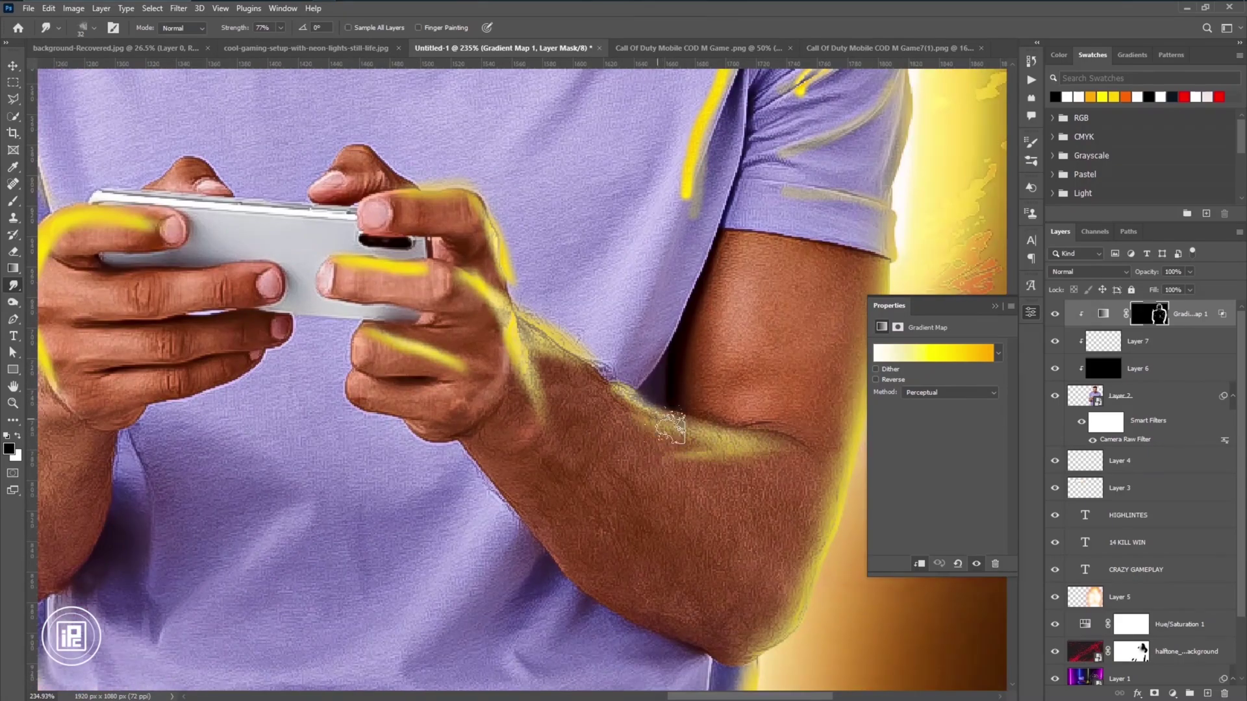
Smudge the highlights along the shirt's armhole seam and the sleeve folds nearest the bright light streak.
scroll(576, 317, up, 1)
scroll(576, 318, up, 3)
scroll(576, 317, right, 1)
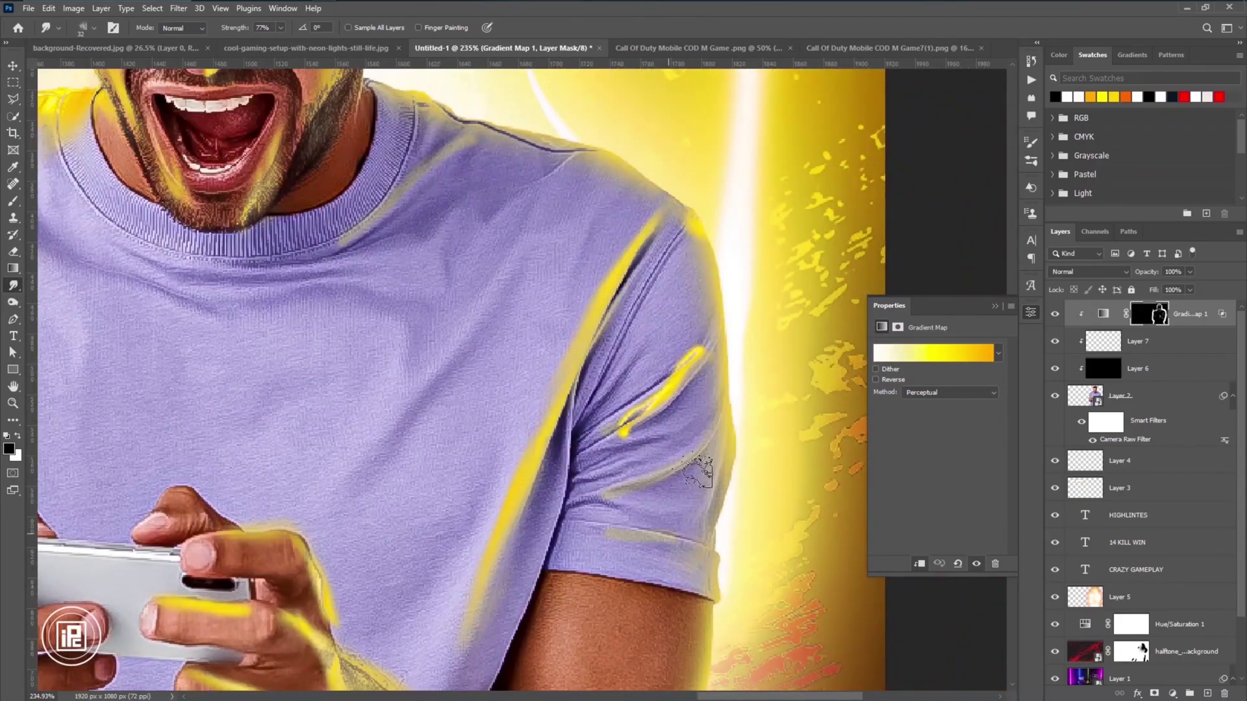
drag(679, 377, 595, 452)
drag(529, 476, 500, 578)
scroll(500, 578, down, 3)
scroll(350, 275, down, 2)
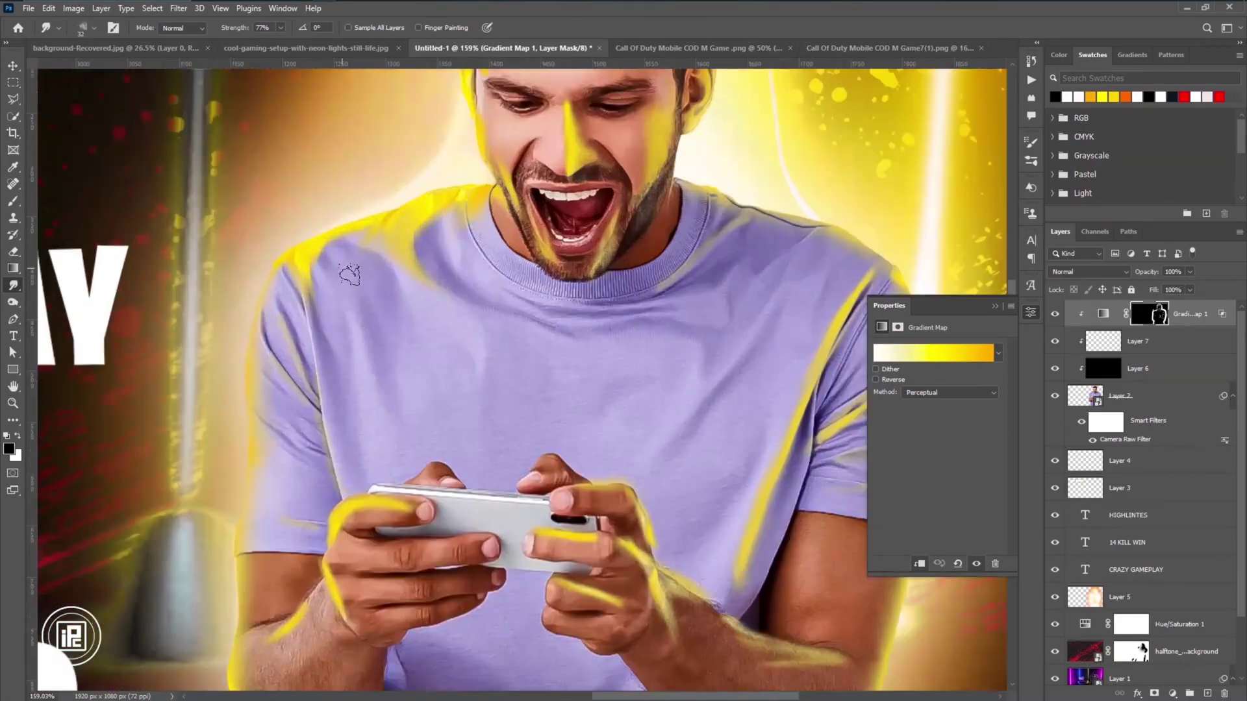
scroll(712, 211, down, 4)
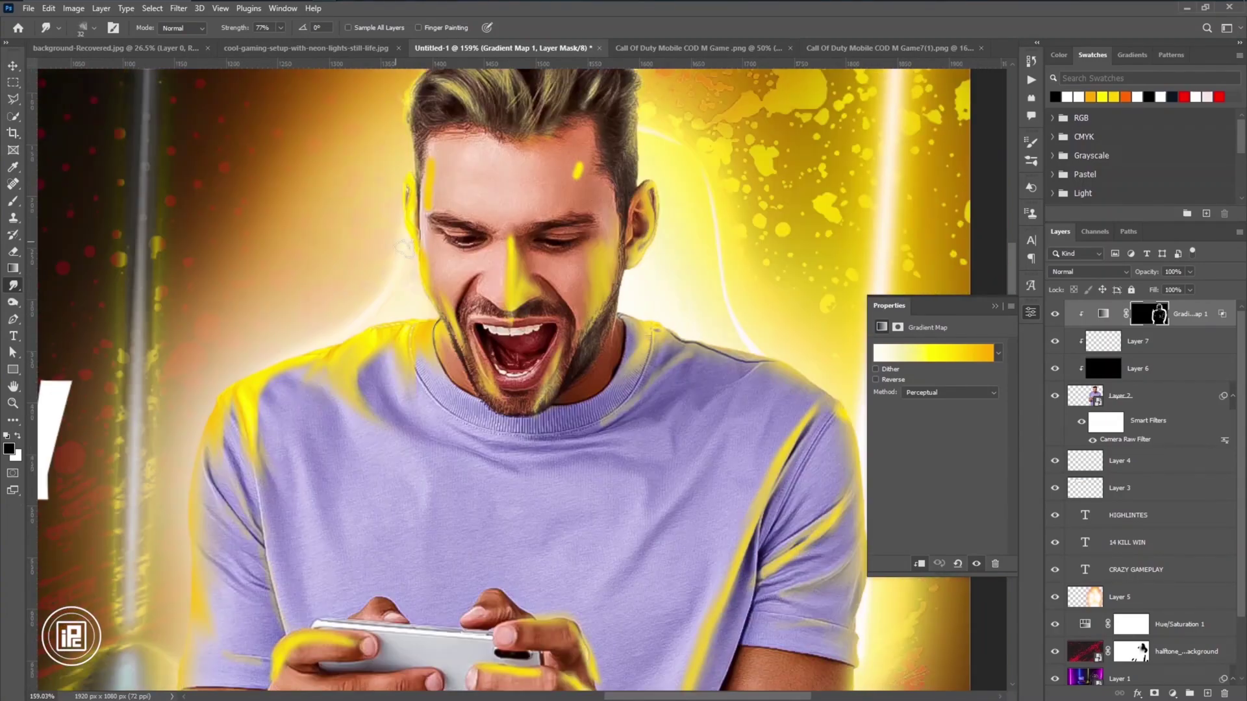
Fade the yellow highlights on the arms, hands, shirt and face with a large soft black brush at 8% flow.
scroll(390, 195, up, 3)
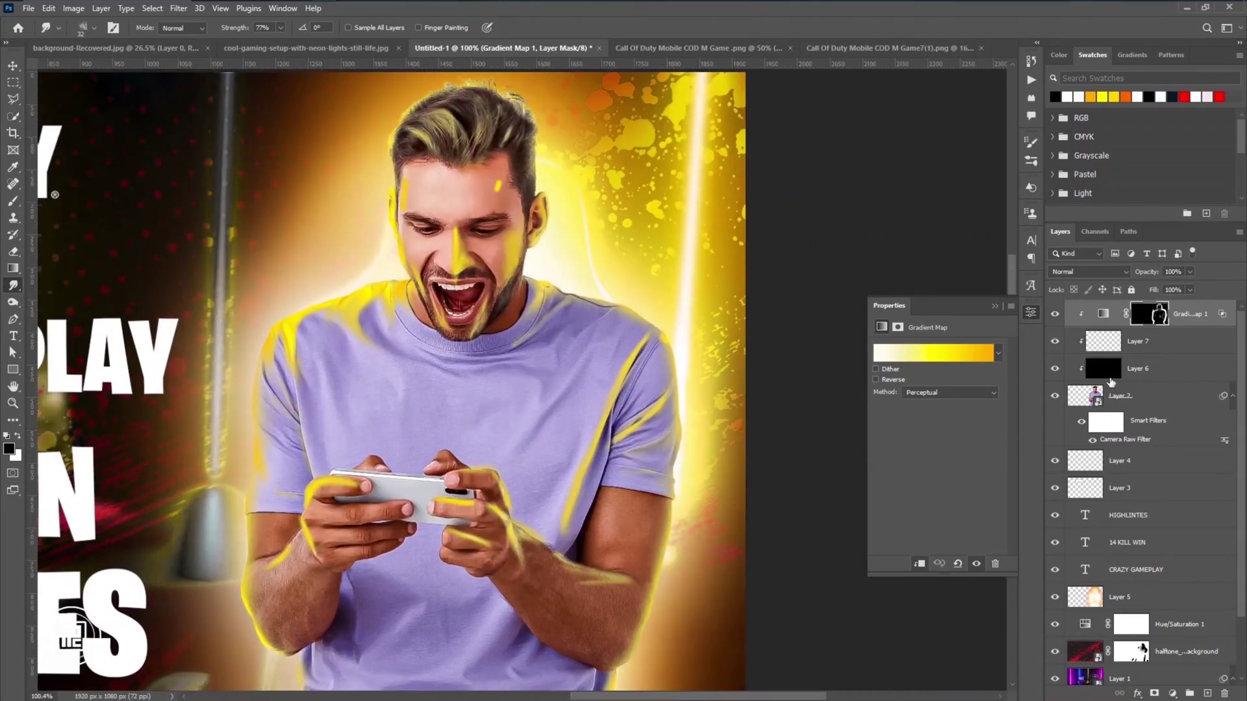
key(b)
scroll(356, 298, up, 2)
drag(364, 585, 604, 360)
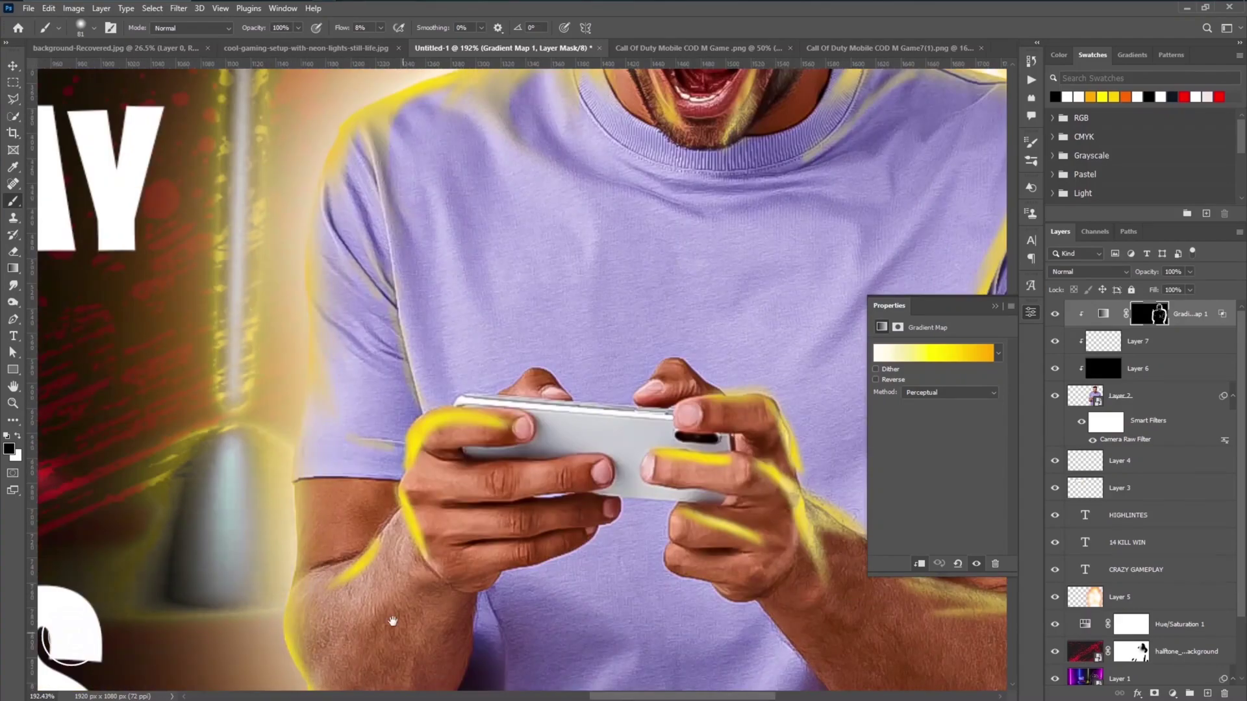
drag(890, 688, 675, 542)
mouse_move(402, 195)
mouse_down()
mouse_move(364, 377)
mouse_move(338, 376)
mouse_up()
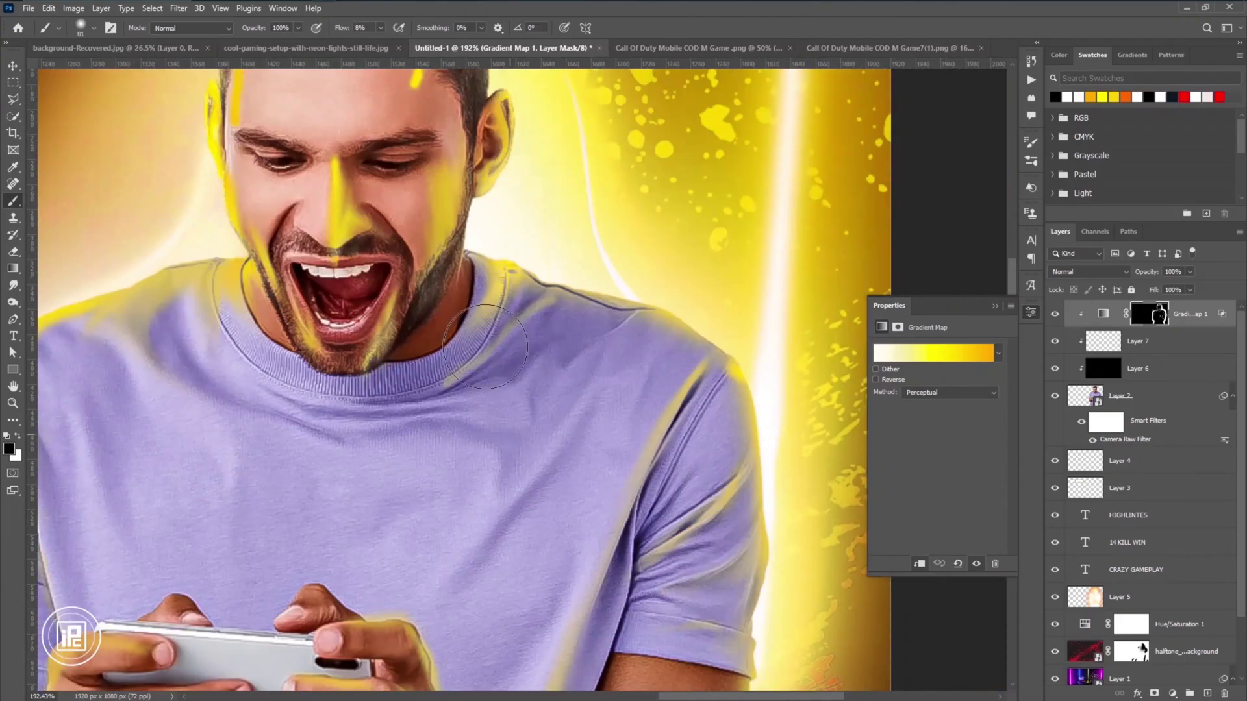
drag(351, 195, 318, 348)
scroll(325, 176, down, 3)
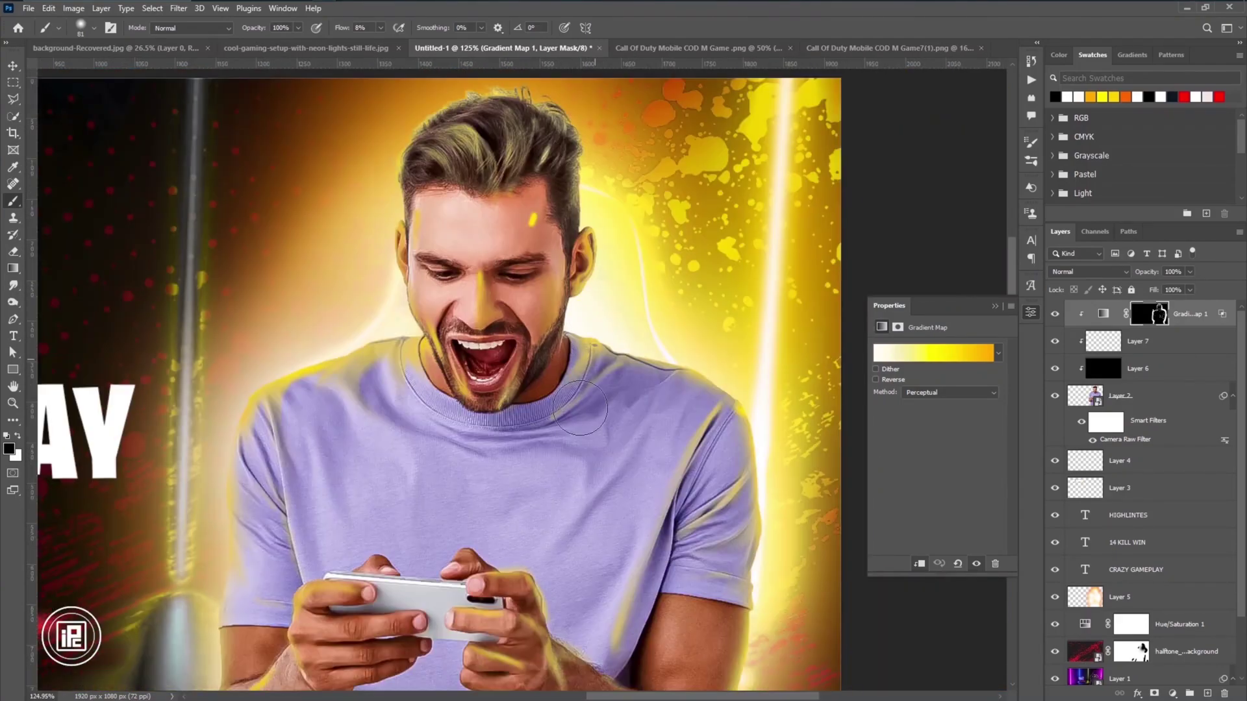
Fade the remaining yellow spots on the forehead, nose and shirt in the gradient map mask with a soft black brush at 8% flow.
scroll(461, 543, up, 1)
scroll(461, 542, down, 4)
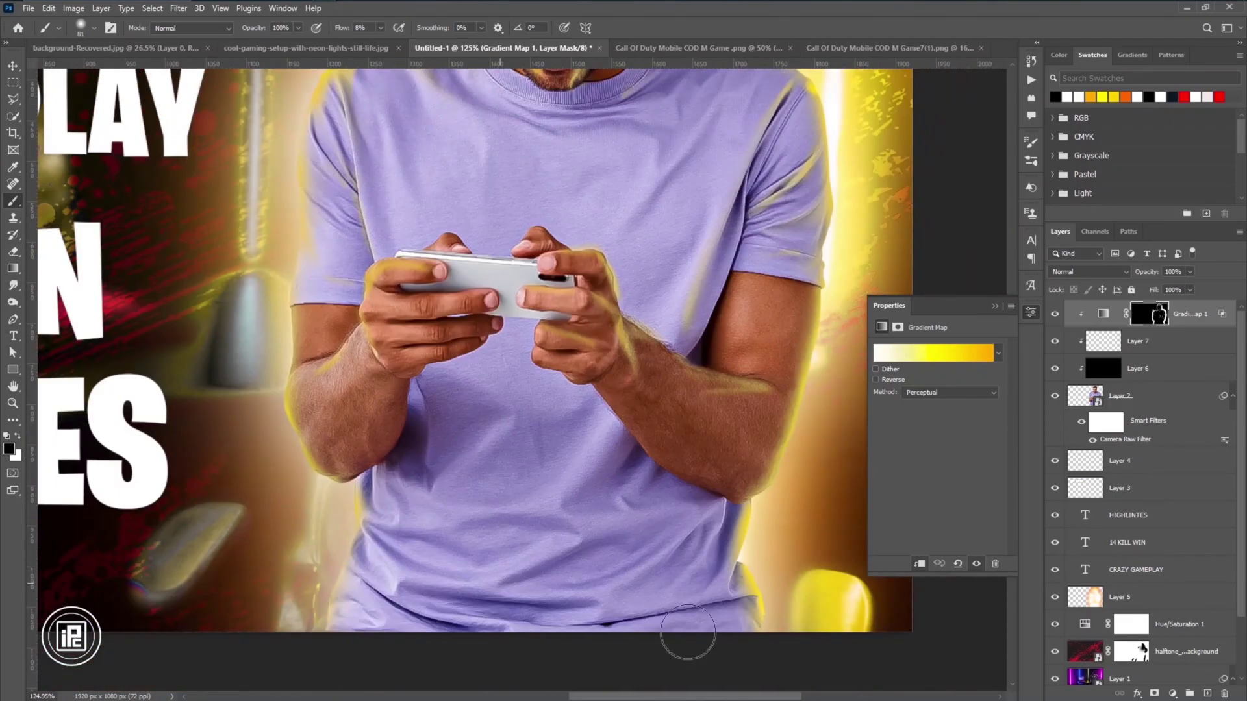
scroll(625, 429, up, 4)
scroll(625, 429, down, 1)
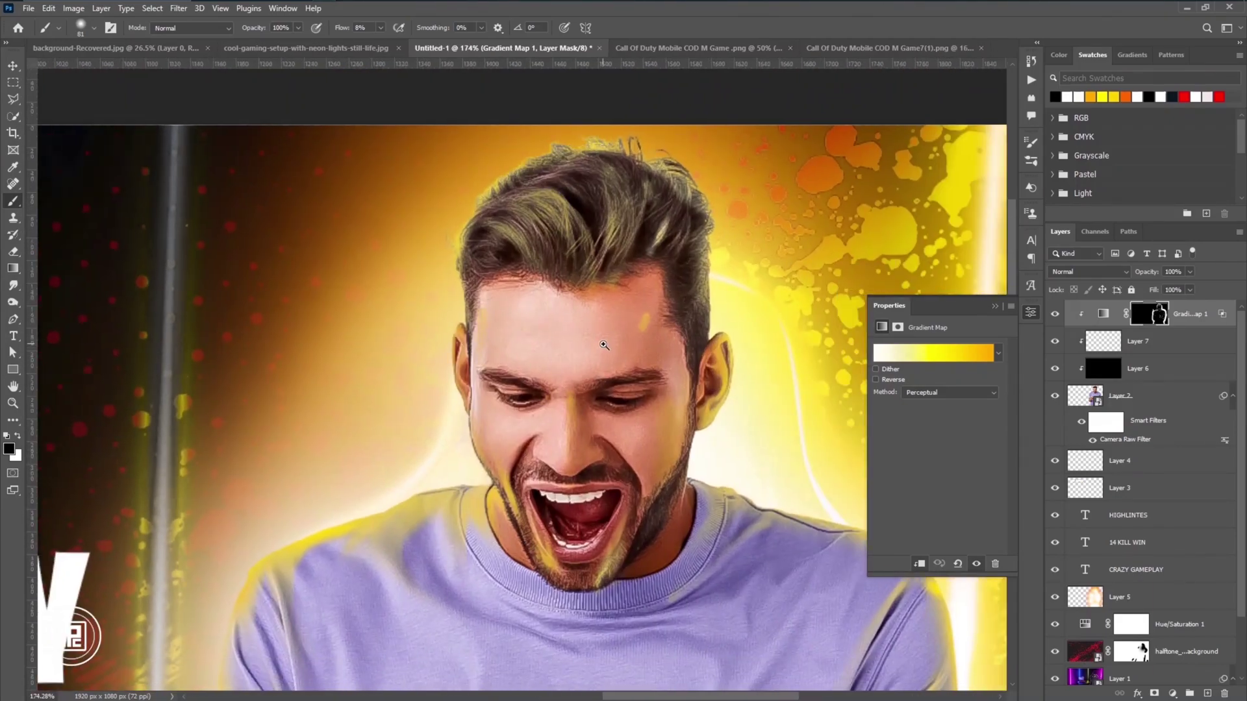
scroll(593, 353, down, 3)
scroll(610, 411, down, 2)
scroll(610, 410, up, 1)
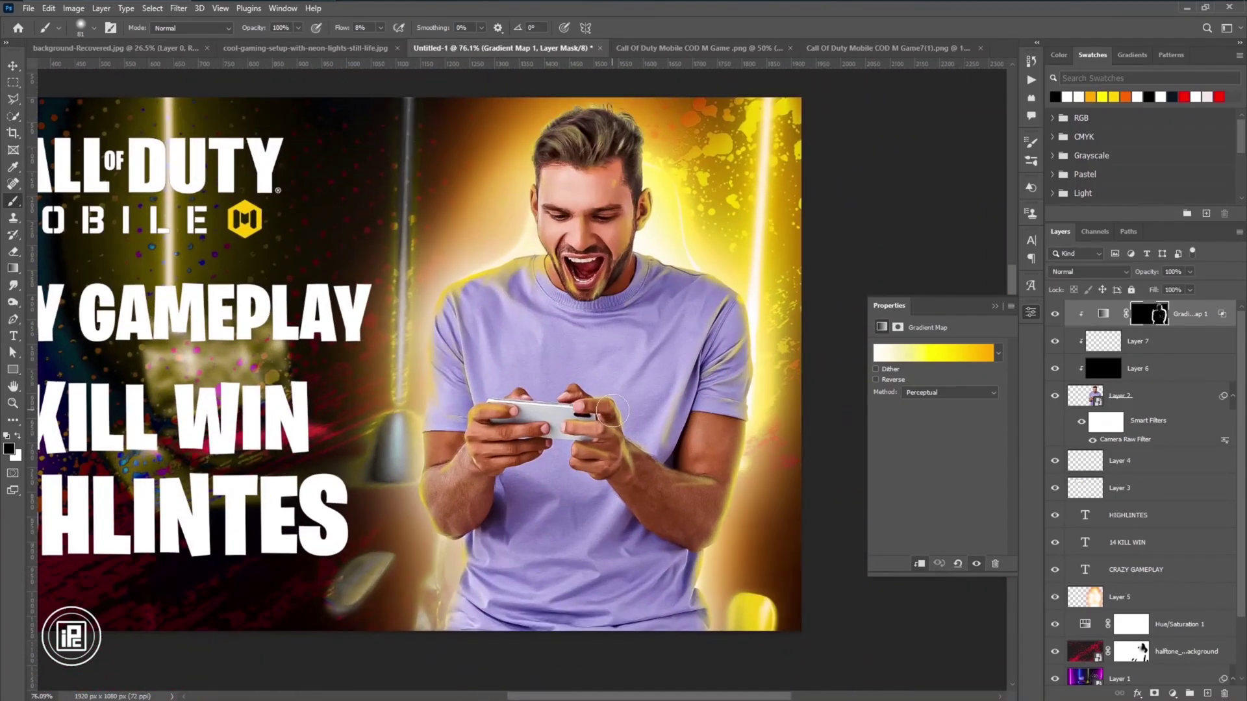
scroll(656, 397, down, 2)
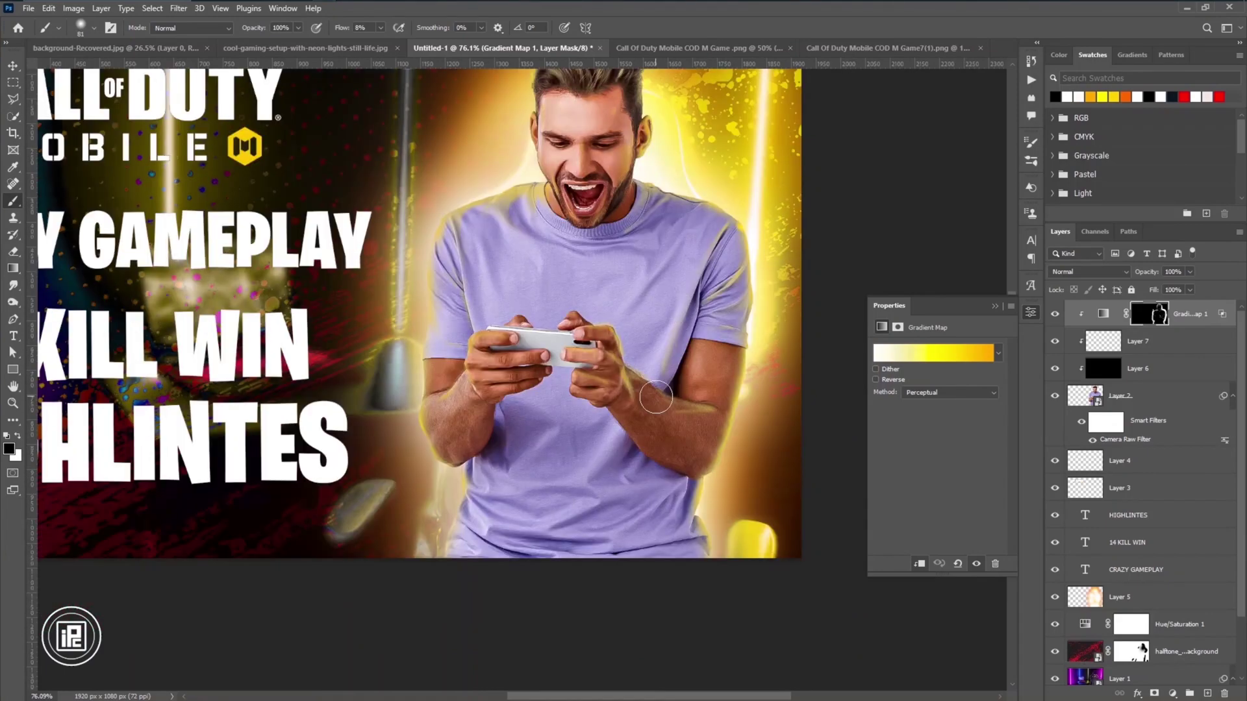
Add a yellow inner shadow to the man's layer with Linear Dodge (Add), 48% opacity and 59 px size.
double_click(1172, 397)
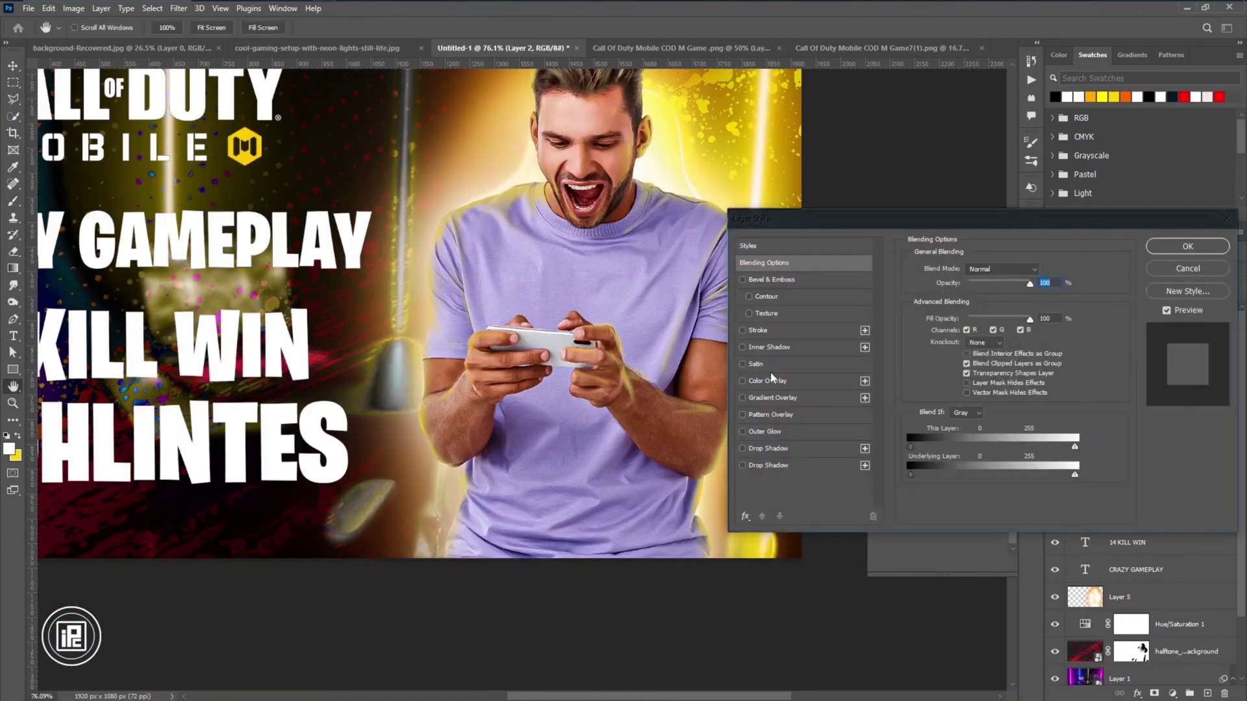
click(766, 348)
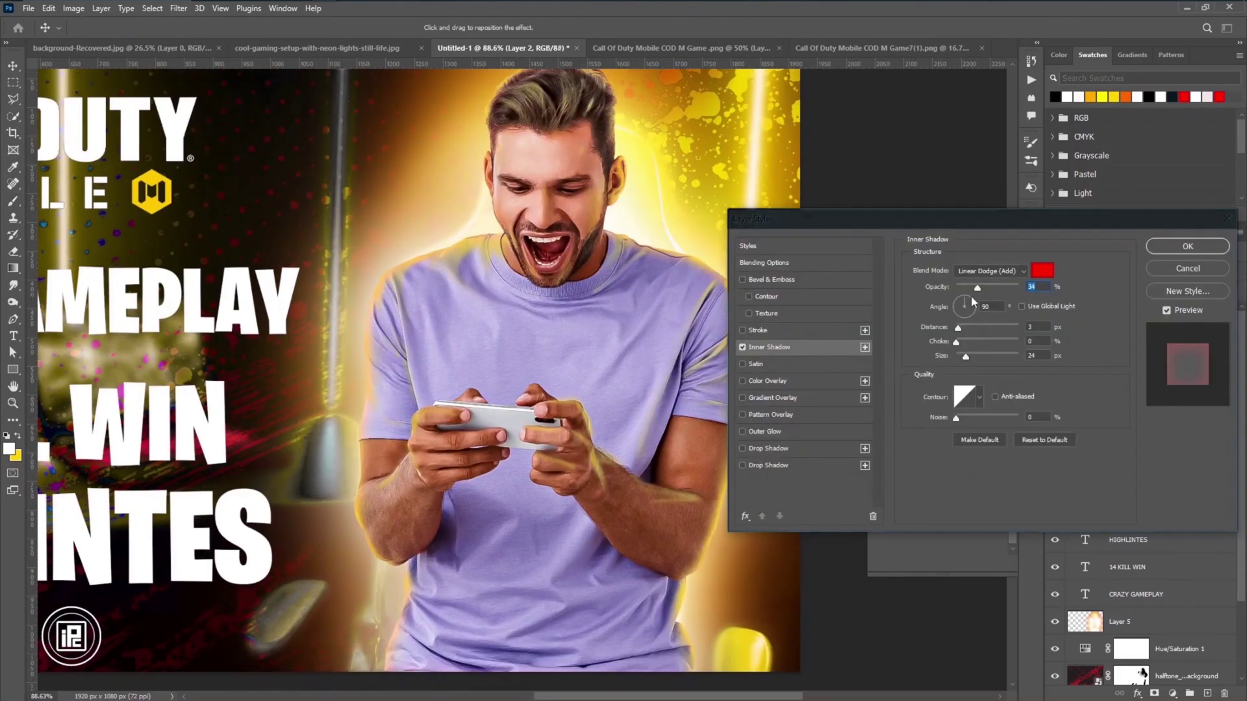
drag(976, 287, 1004, 288)
click(1042, 271)
click(1113, 200)
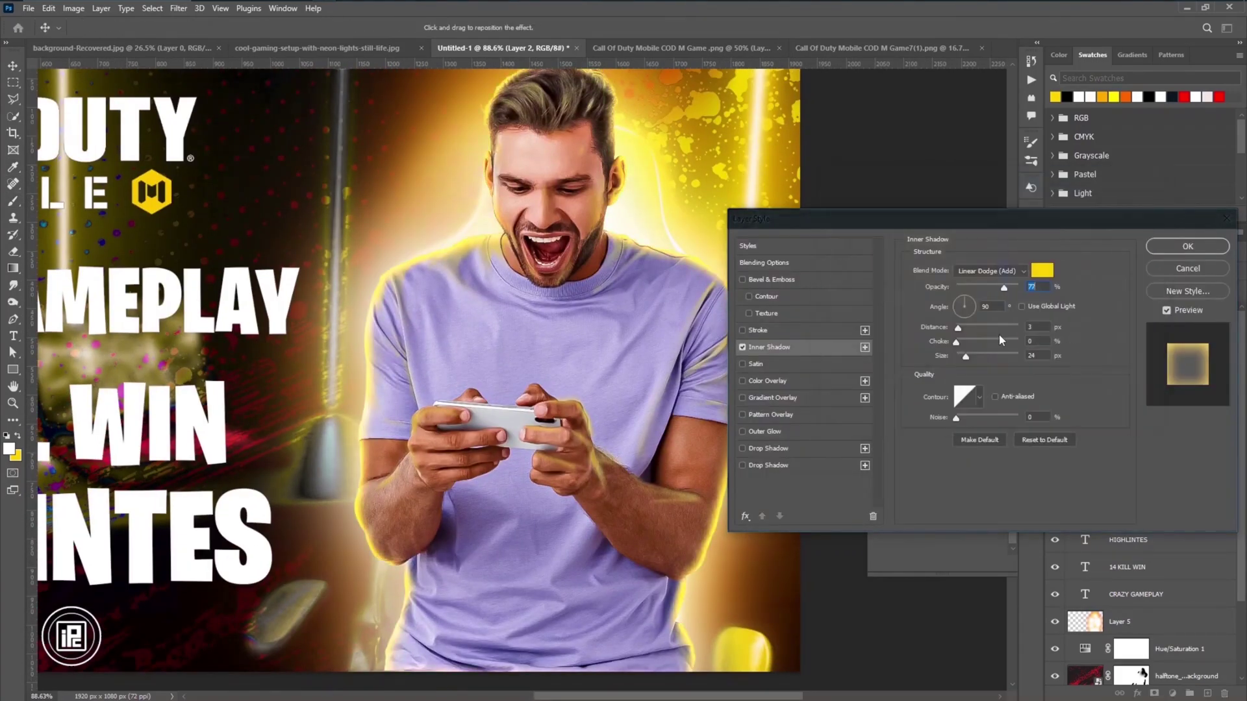
drag(965, 356, 973, 359)
drag(1004, 288, 990, 288)
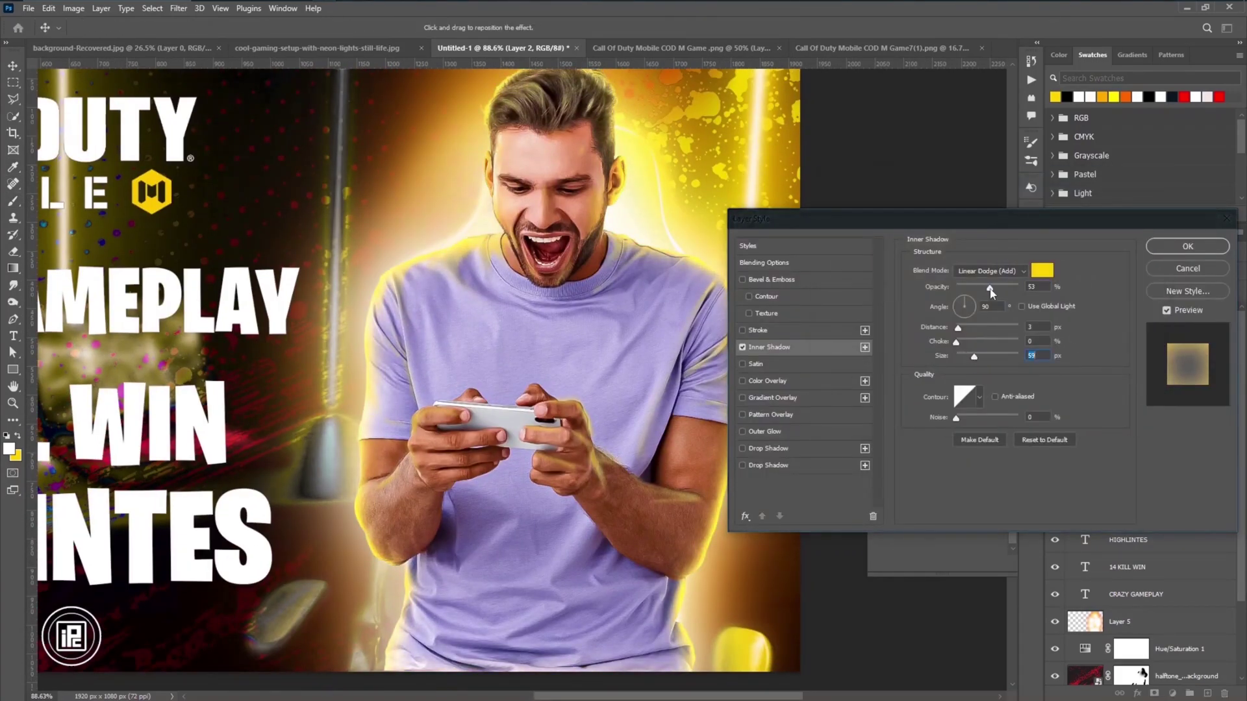
Add a second inner shadow to the man in pale cream yellow with 0 px size.
click(864, 347)
click(1042, 271)
drag(974, 356, 957, 356)
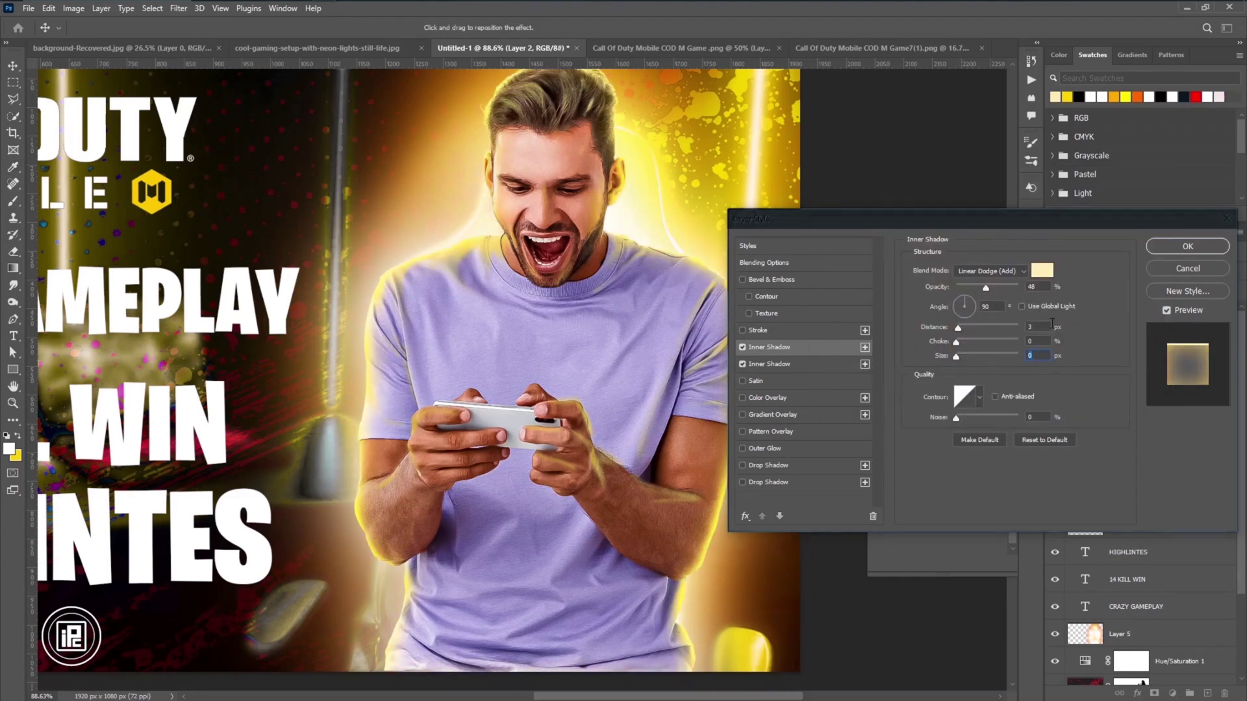
Add a white drop shadow to the man with Linear Dodge (Add), 31% opacity, 0% spread and 29 px size.
click(769, 466)
drag(982, 291, 1016, 287)
drag(1018, 342, 956, 342)
drag(956, 356, 963, 357)
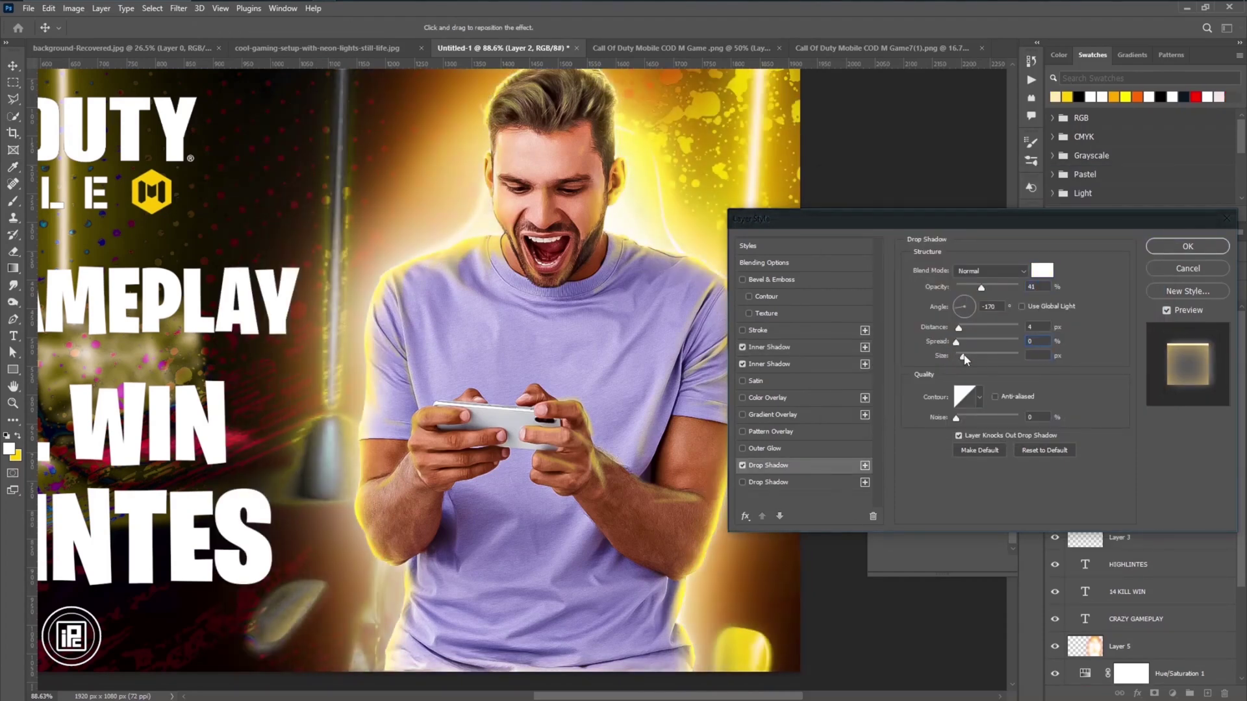
click(990, 270)
click(980, 393)
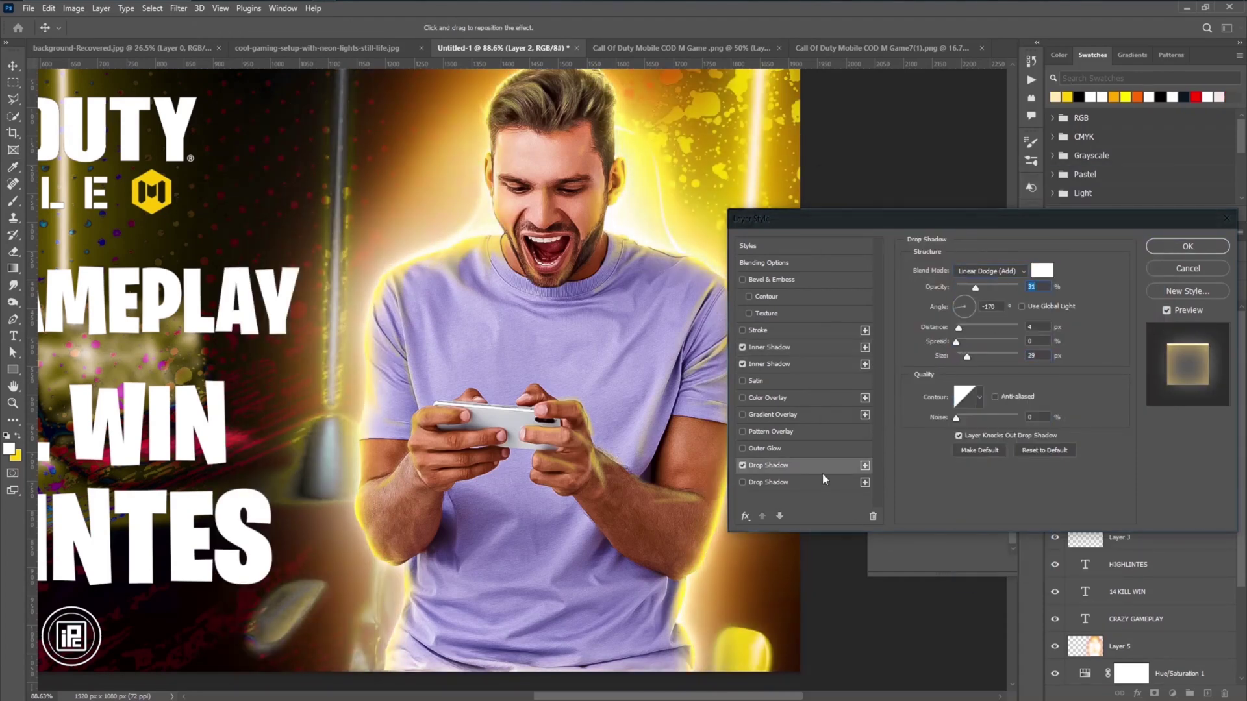
Add a second drop shadow in yellow with 26% opacity and 46 px size, and apply the man's layer styles.
click(864, 465)
click(1041, 270)
click(958, 207)
text(ffde00)
click(1119, 203)
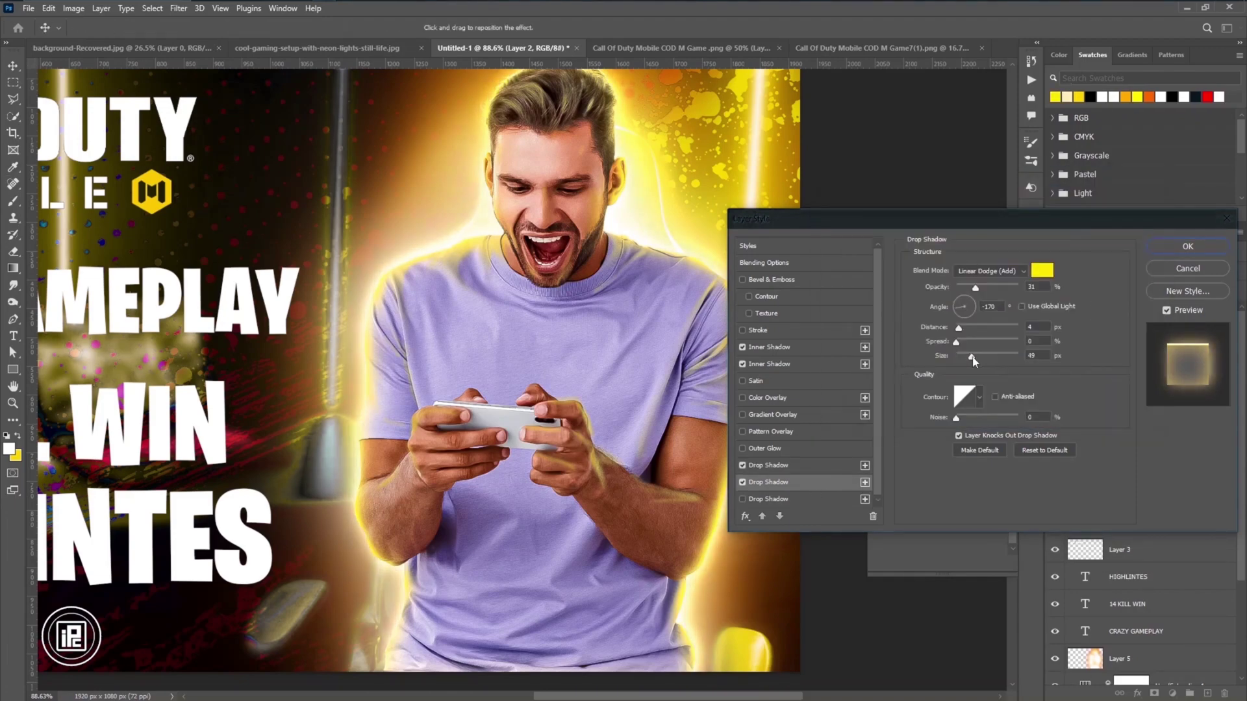
click(1042, 270)
click(1108, 204)
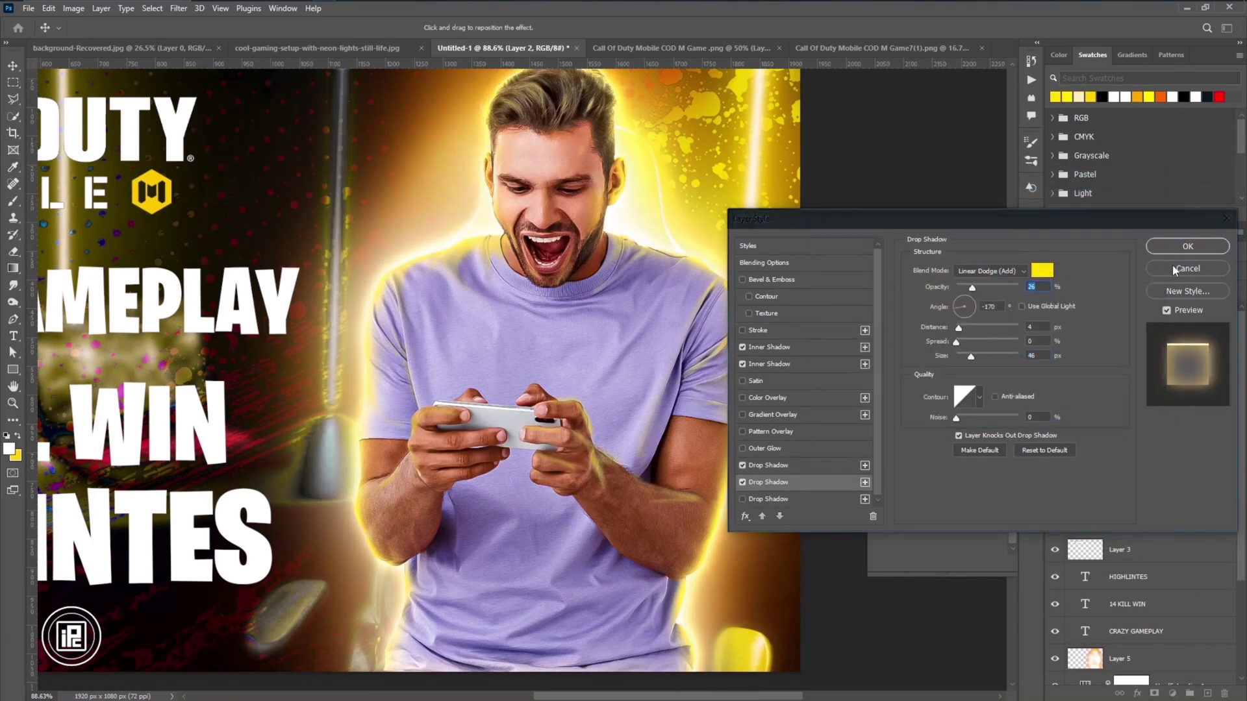
click(1187, 247)
Add a Hue/Saturation adjustment clipped to the man's layer with the hue set to +32.
scroll(370, 422, up, 3)
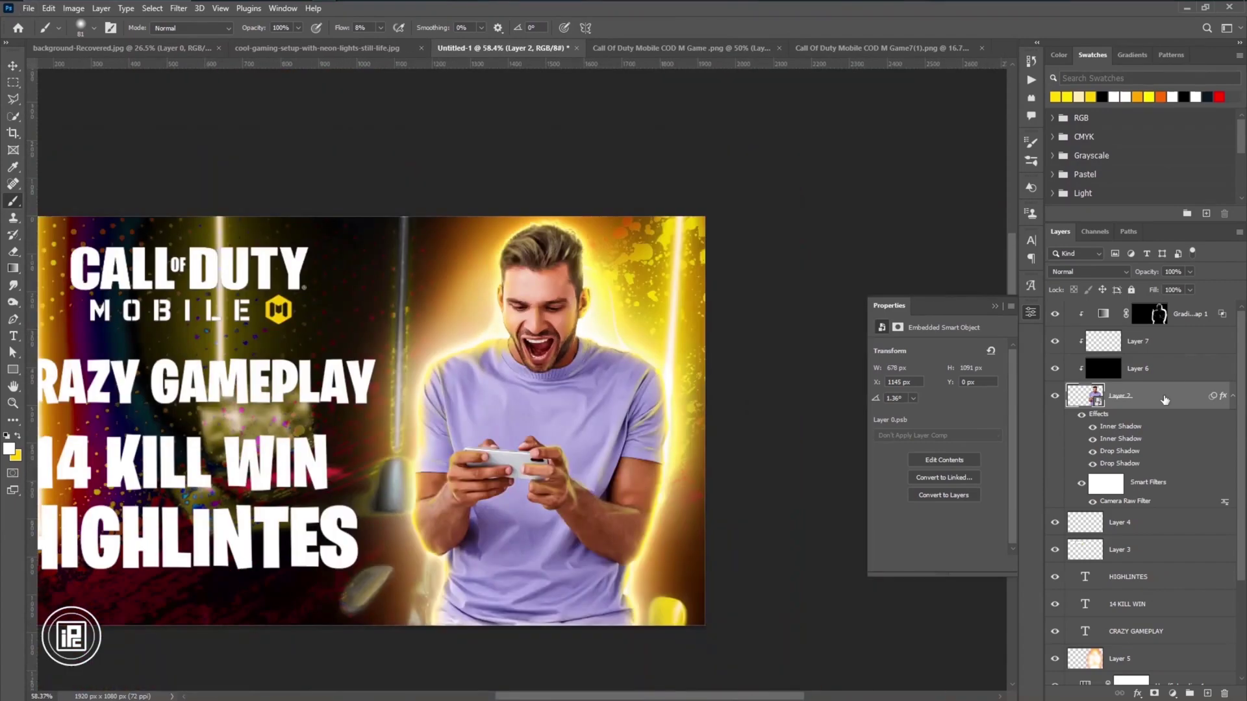
click(1173, 694)
click(1141, 579)
key(ctrl+alt+g)
drag(939, 398, 958, 400)
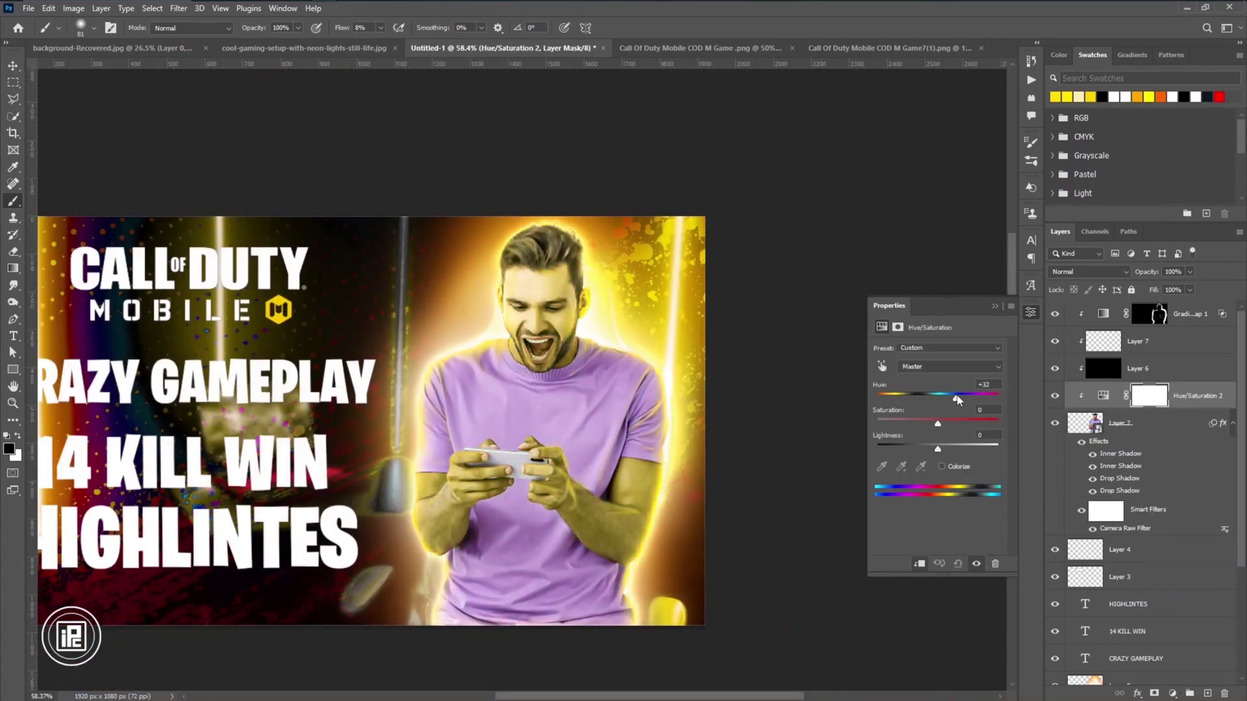
Invert the Hue/Saturation mask and paint the hue shift onto the shirt's chest with a small soft white brush.
key(ctrl+i)
key(bracketleft)
key(bracketleft)
key(bracketleft)
key(bracketleft)
key(bracketleft)
key(bracketleft)
scroll(578, 344, up, 3)
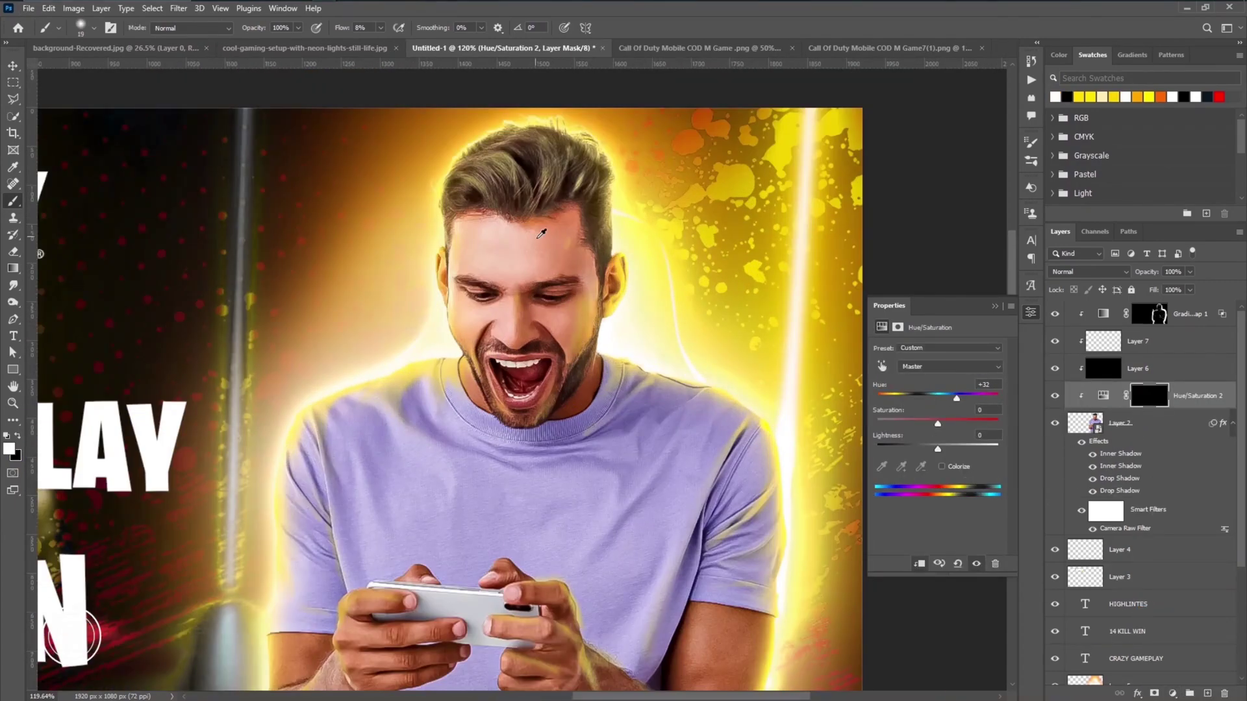
key(shift+3)
mouse_move(501, 486)
mouse_down()
mouse_move(514, 443)
mouse_move(416, 455)
mouse_up()
Add another clipped Hue/Saturation adjustment and shift the shirt's Blues hue to -180.
click(1172, 694)
click(1141, 579)
click(882, 367)
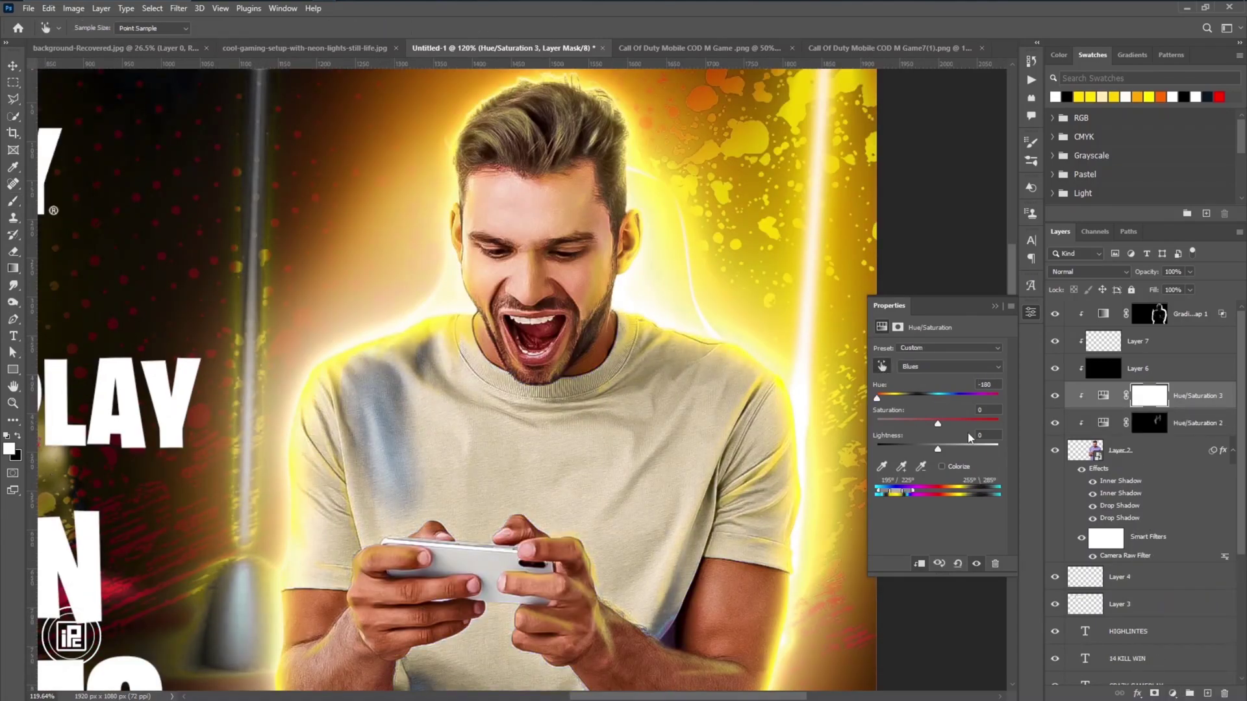
Invert the new adjustment's mask and paint yellowish streaks on the shirt's chest and below the hands at 93% flow.
key(ctrl+i)
key(b)
drag(682, 412, 618, 515)
scroll(665, 536, down, 3)
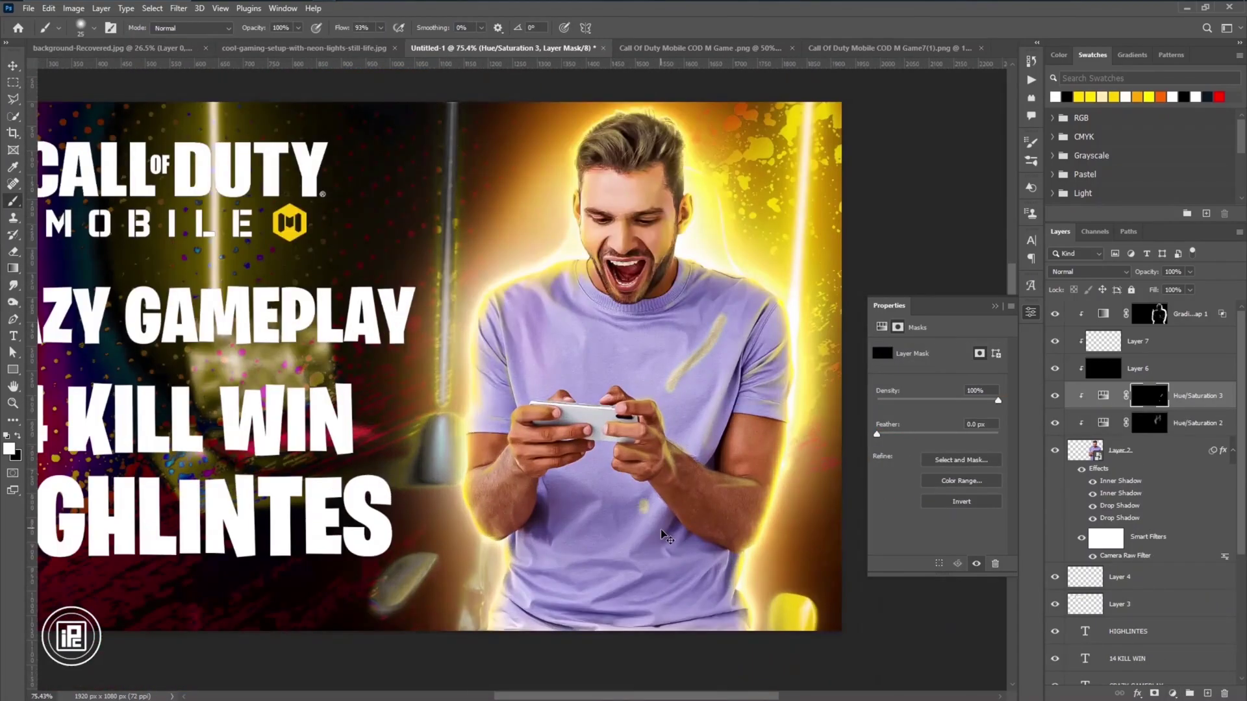
scroll(510, 597, up, 1)
Paint more yellowish streaks along the folds of both sleeves and the lower shirt on the same mask.
drag(503, 348, 497, 429)
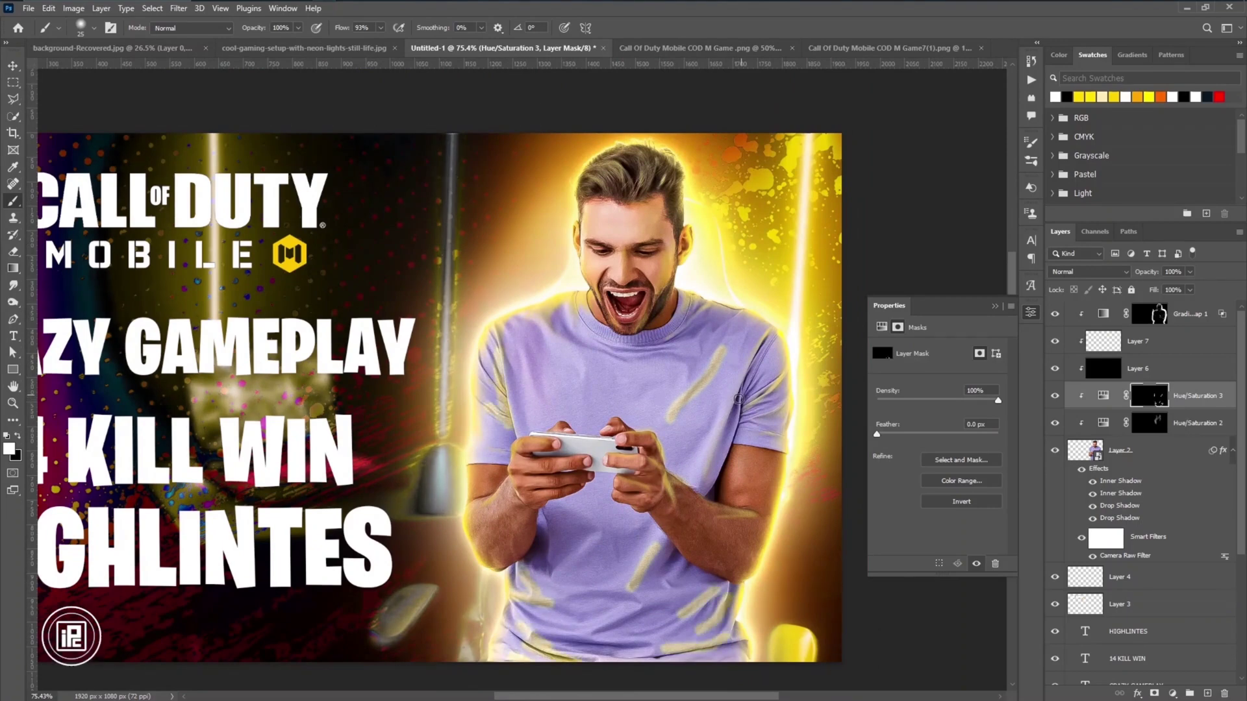
drag(760, 338, 711, 458)
key(bracketleft)
key(bracketleft)
key(bracketleft)
key(bracketleft)
key(bracketleft)
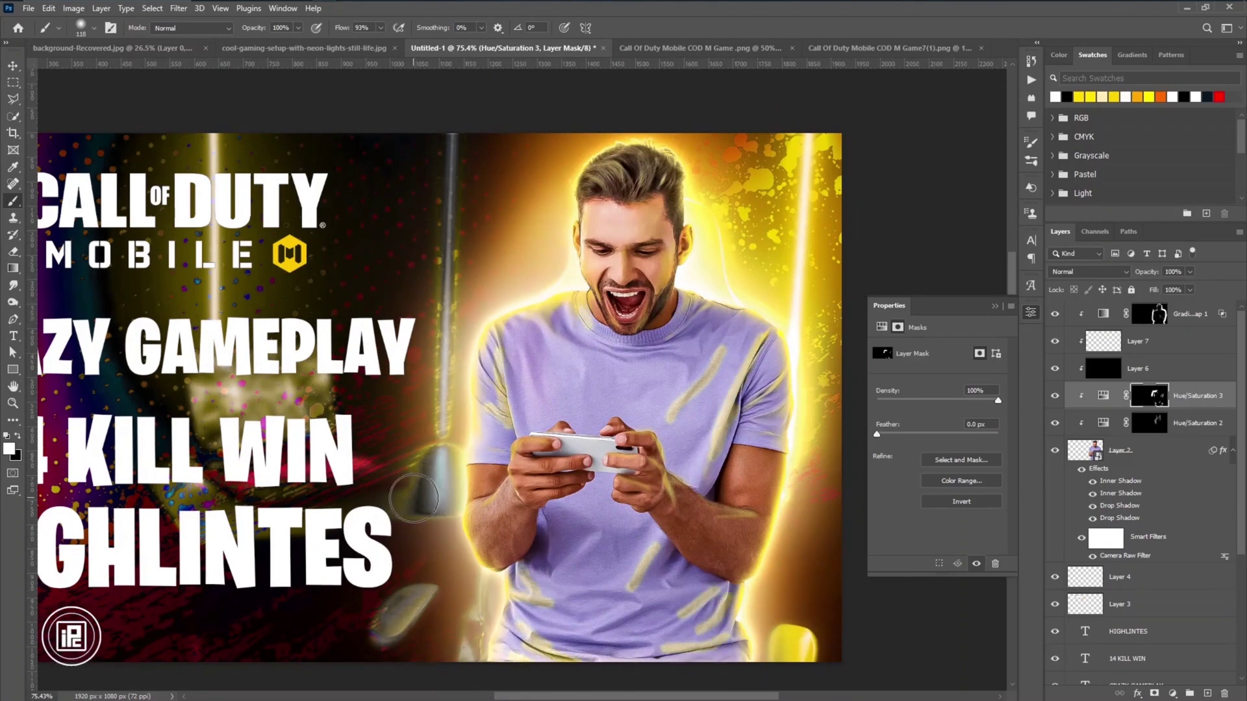
scroll(705, 496, down, 2)
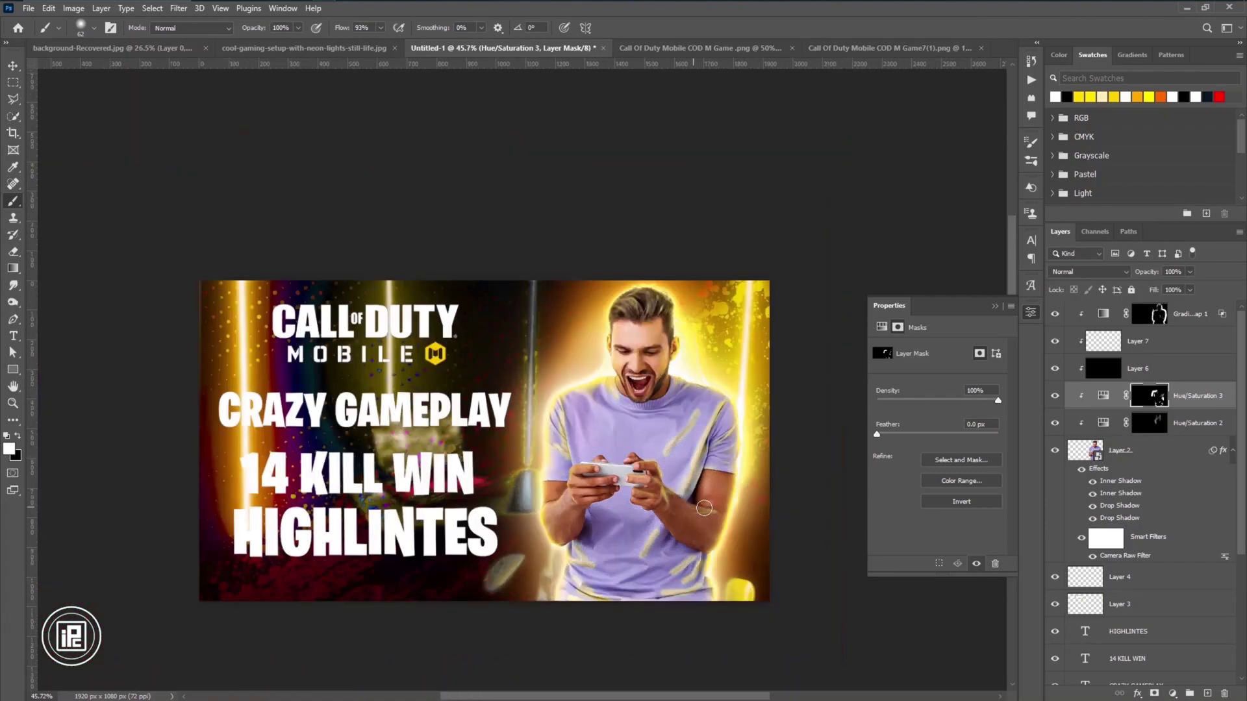
Smudge the painted streaks along the chest, collar and sleeve folds at 77% strength.
scroll(689, 496, up, 5)
key(r)
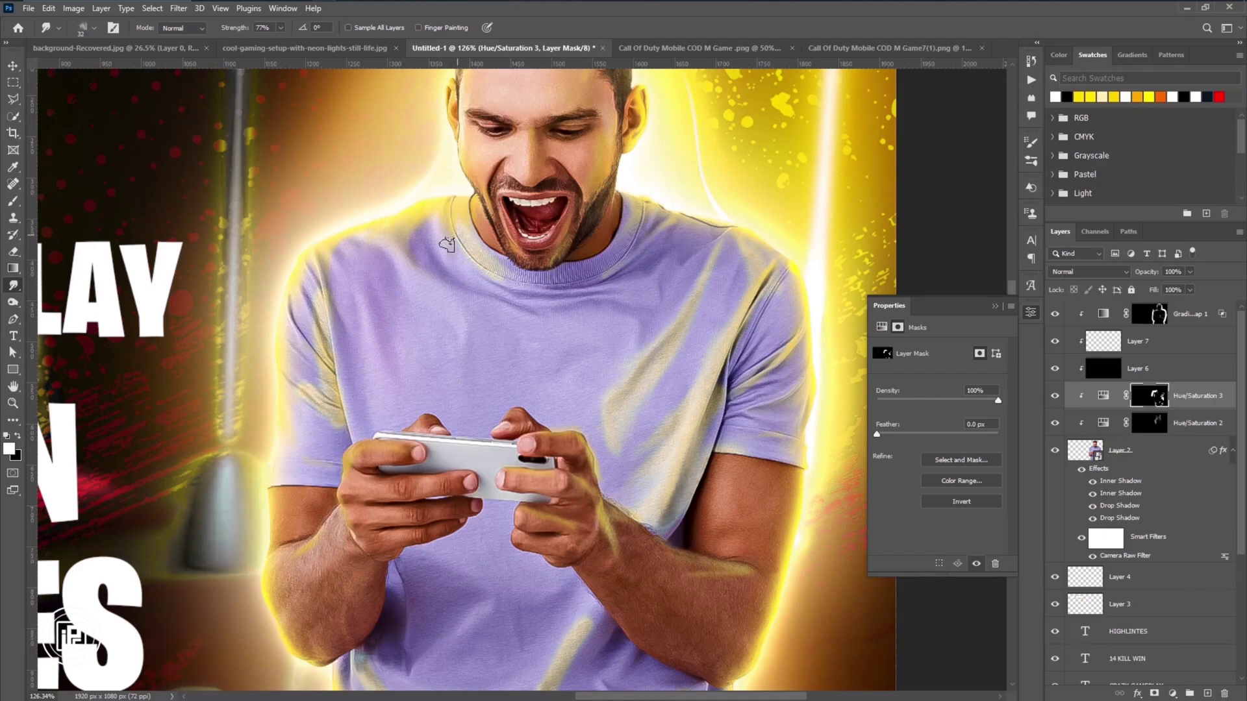
scroll(426, 198, up, 3)
Smudge the gradient map mask's yellow rim light inward on the shoulder beside the collar.
key(alt+period)
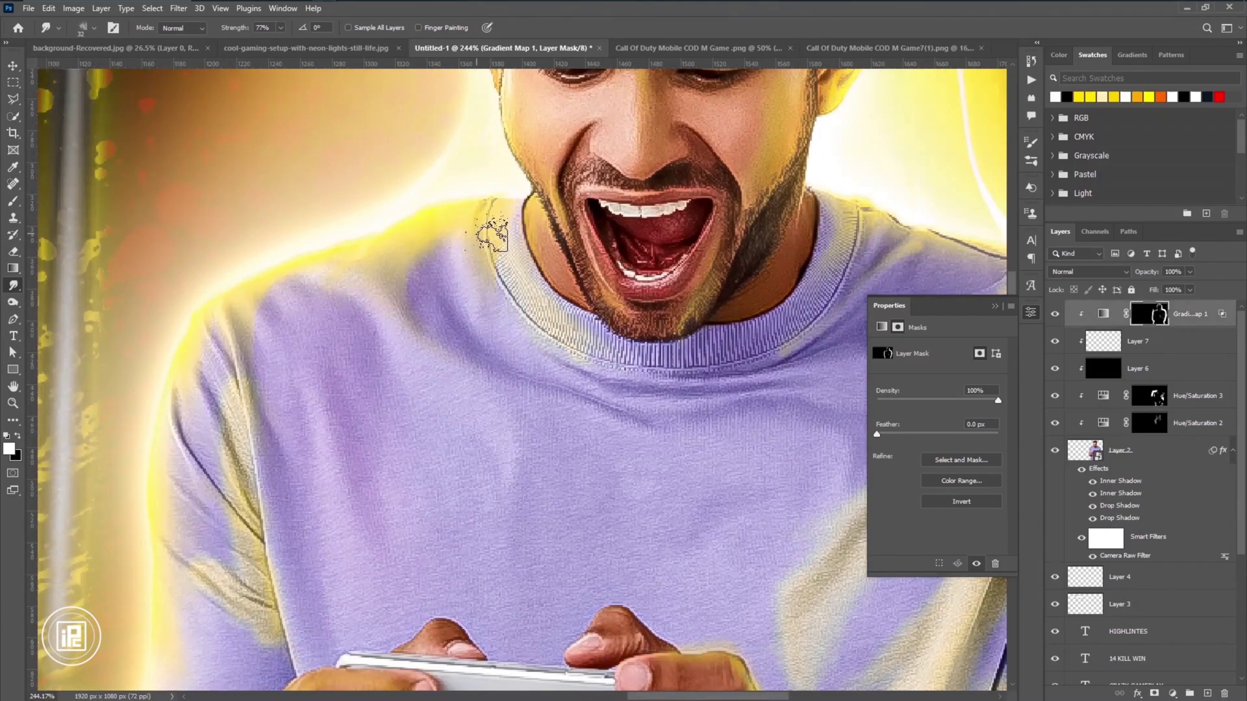
scroll(448, 304, down, 4)
scroll(407, 326, up, 3)
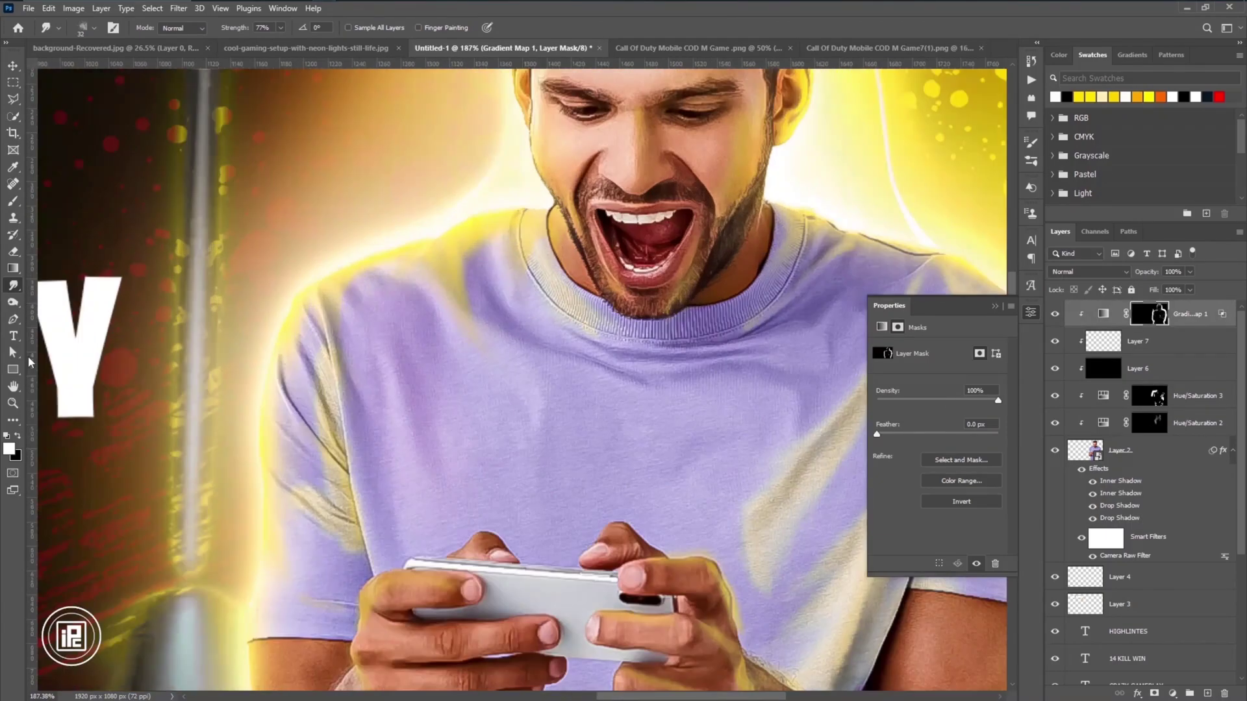
Smudge the second Hue/Saturation mask's streaks into the folds of the lower shirt.
scroll(387, 327, down, 3)
key(alt+bracketleft)
key(alt+bracketleft)
key(alt+bracketleft)
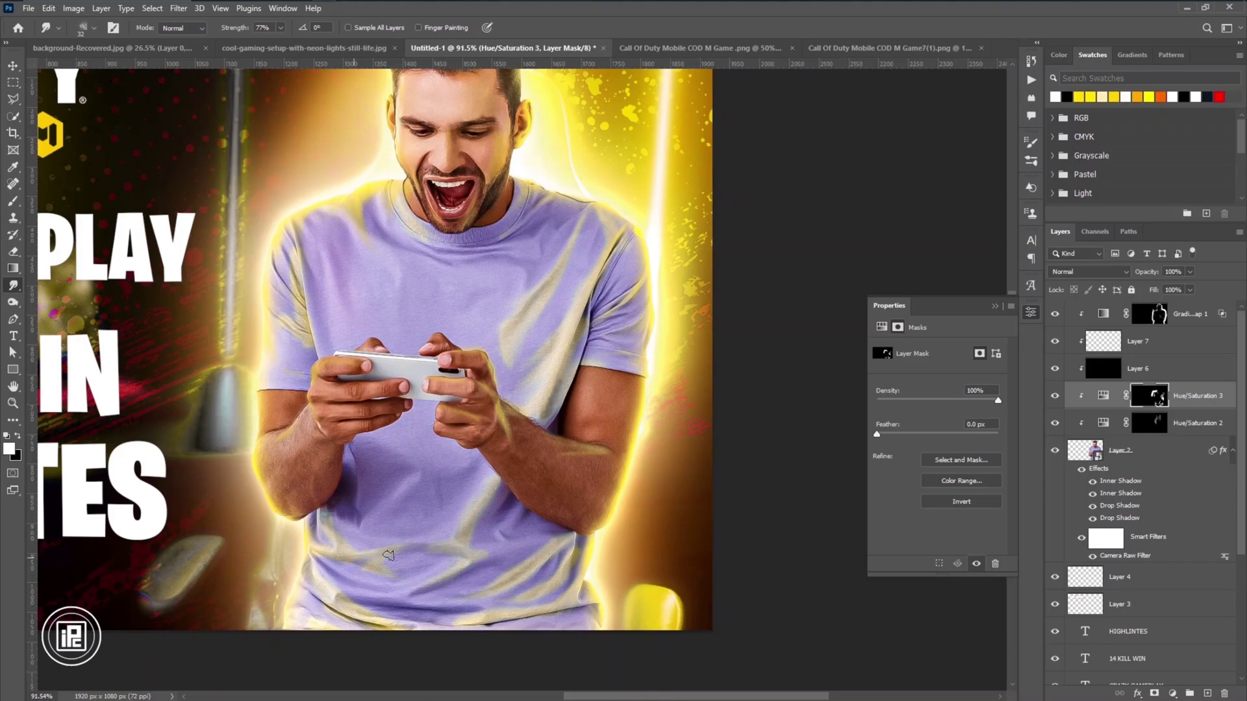
scroll(493, 624, up, 1)
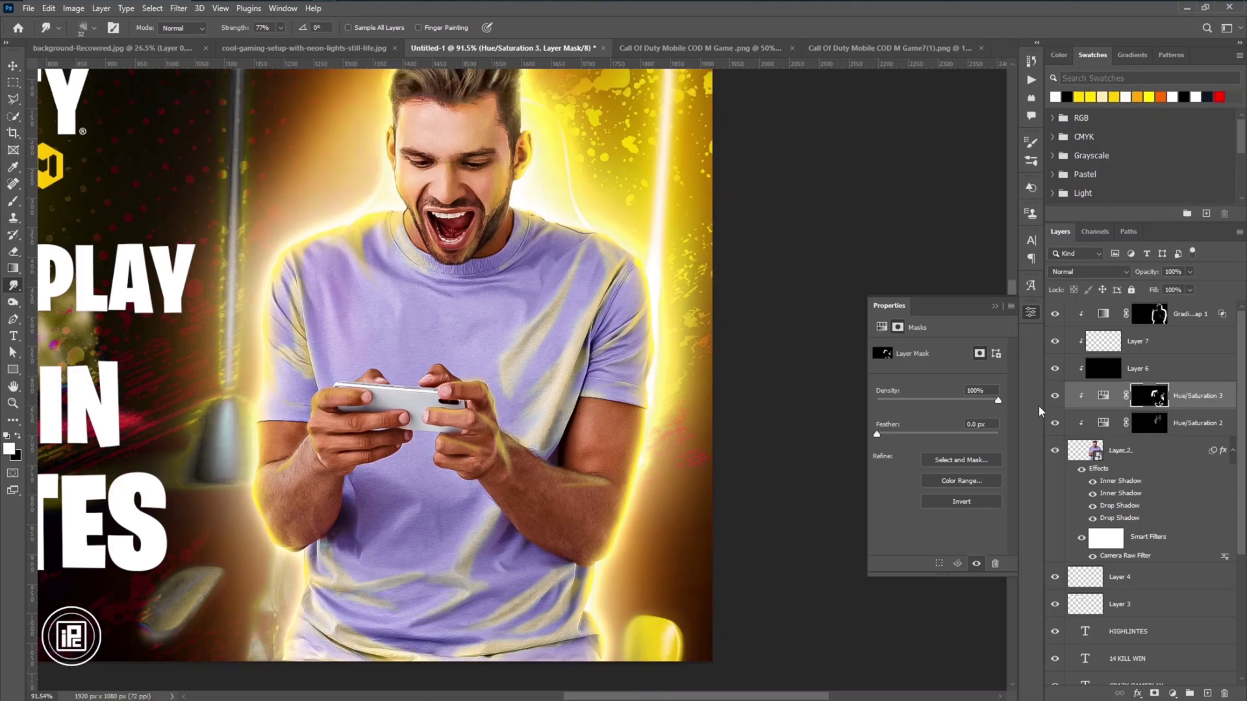
key(b)
scroll(348, 325, up, 2)
scroll(528, 403, down, 4)
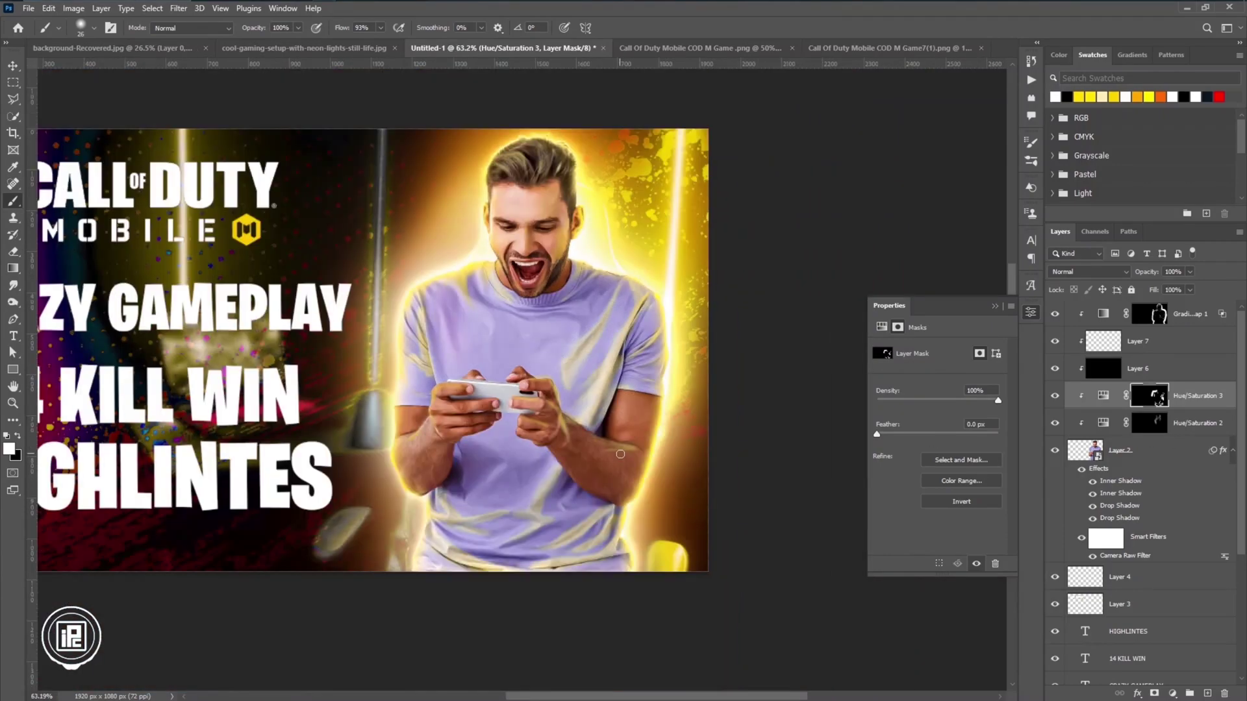
Bring the yellow M emblem from its own document into the thumbnail behind the man and scale it to 894 x 865 px.
scroll(473, 282, up, 1)
scroll(473, 282, down, 1)
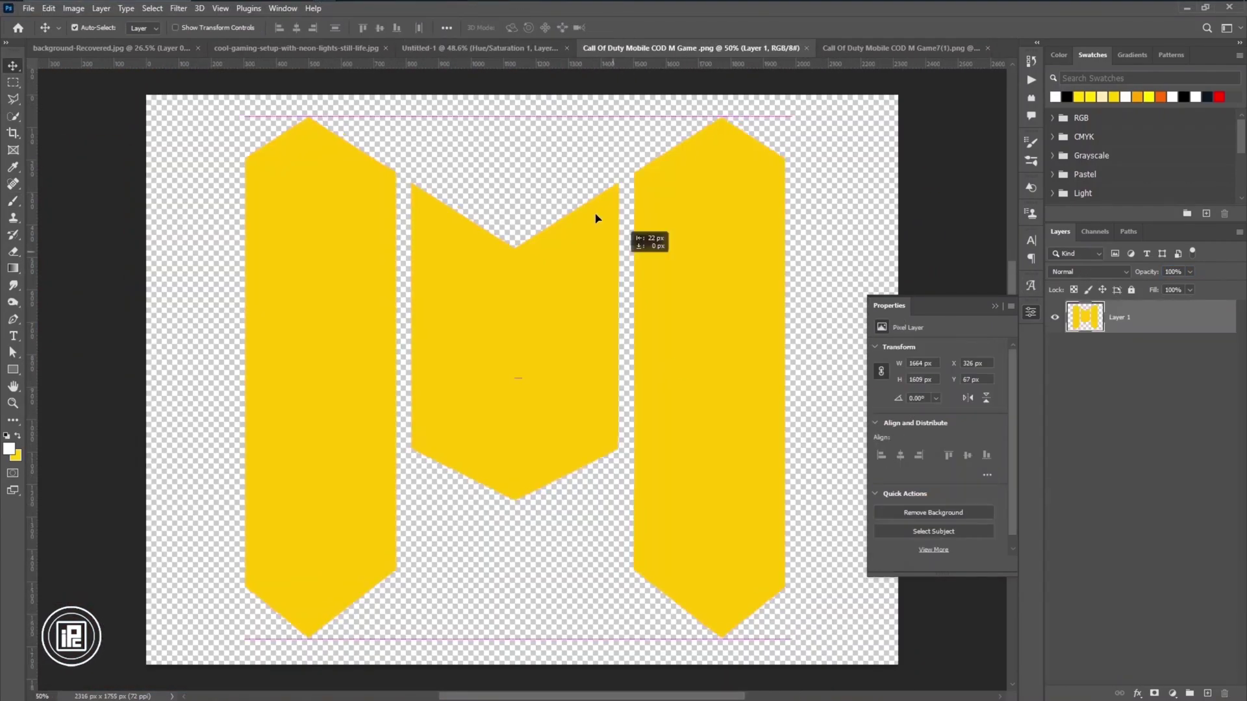
drag(593, 208, 728, 457)
key(ctrl+t)
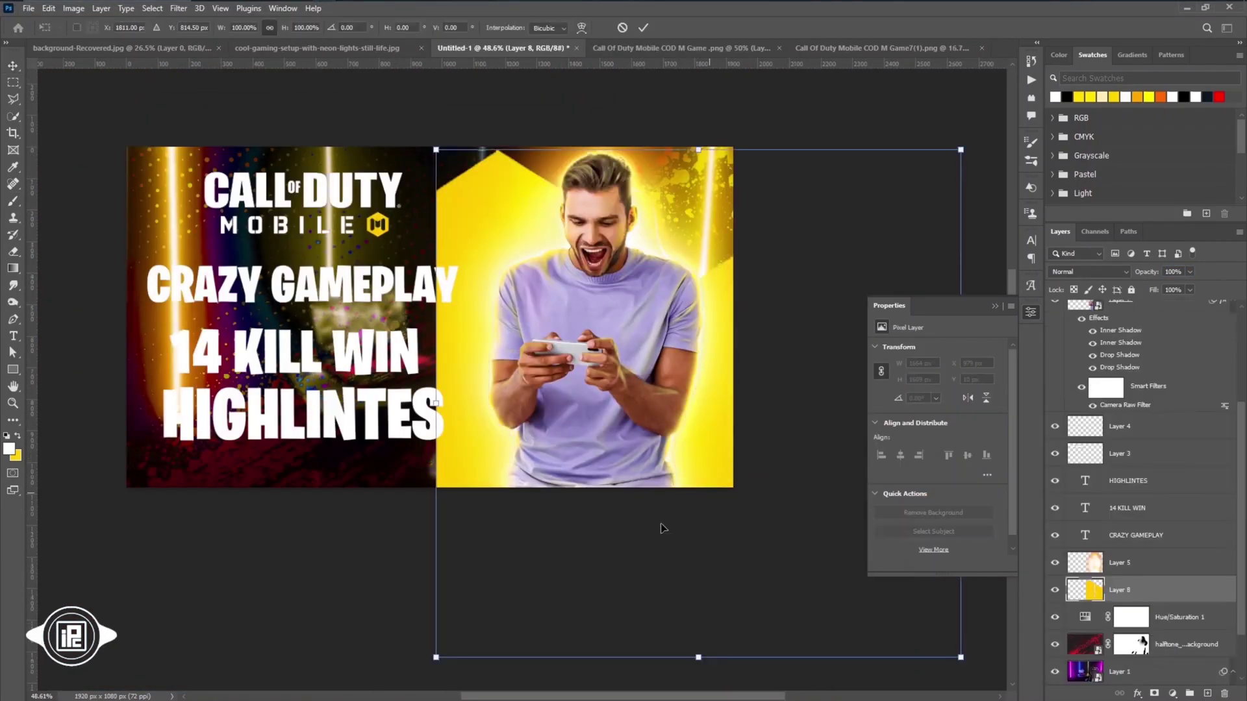
drag(962, 659, 724, 437)
click(643, 27)
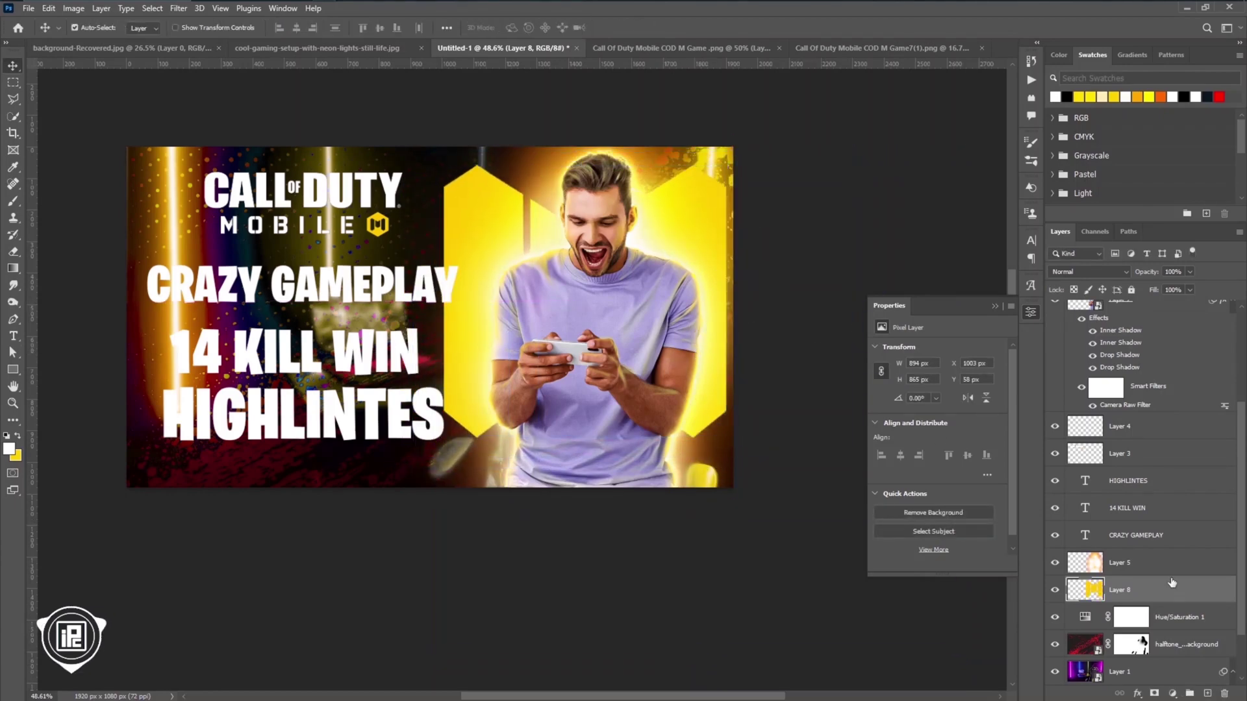
Add an orange inside stroke to the M emblem layer.
double_click(1169, 590)
click(769, 334)
click(935, 358)
click(194, 328)
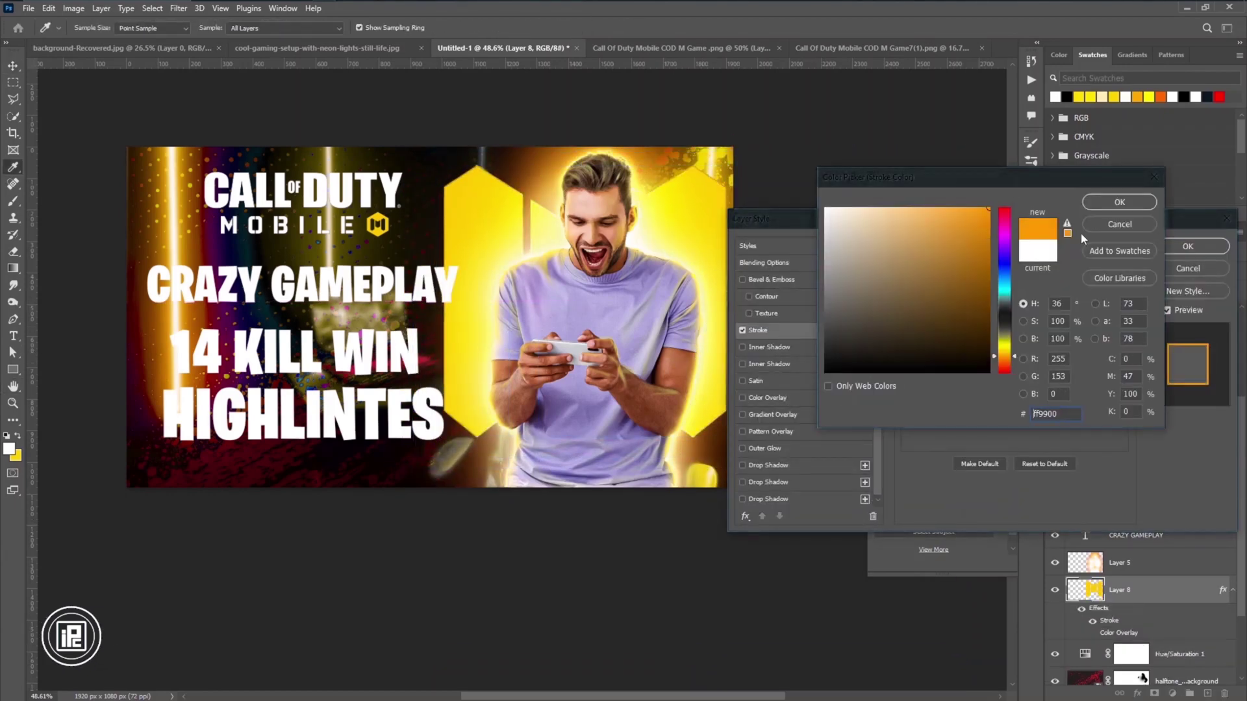
click(1119, 202)
Add an inner shadow to the emblem with Linear Dodge (Add), 48% opacity and 59 px size, and recolour it orange.
click(769, 364)
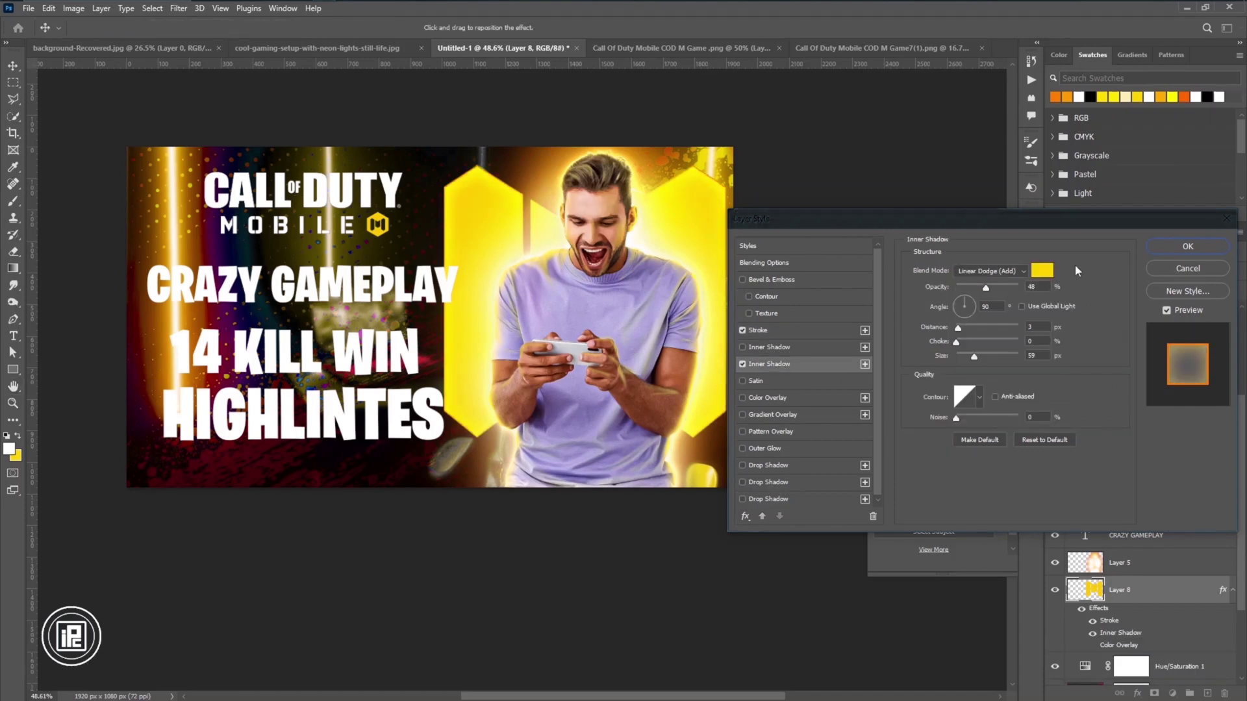
click(1040, 270)
click(1118, 202)
Change the emblem's stroke colour to yellow #fed100.
click(757, 330)
click(940, 362)
click(1114, 97)
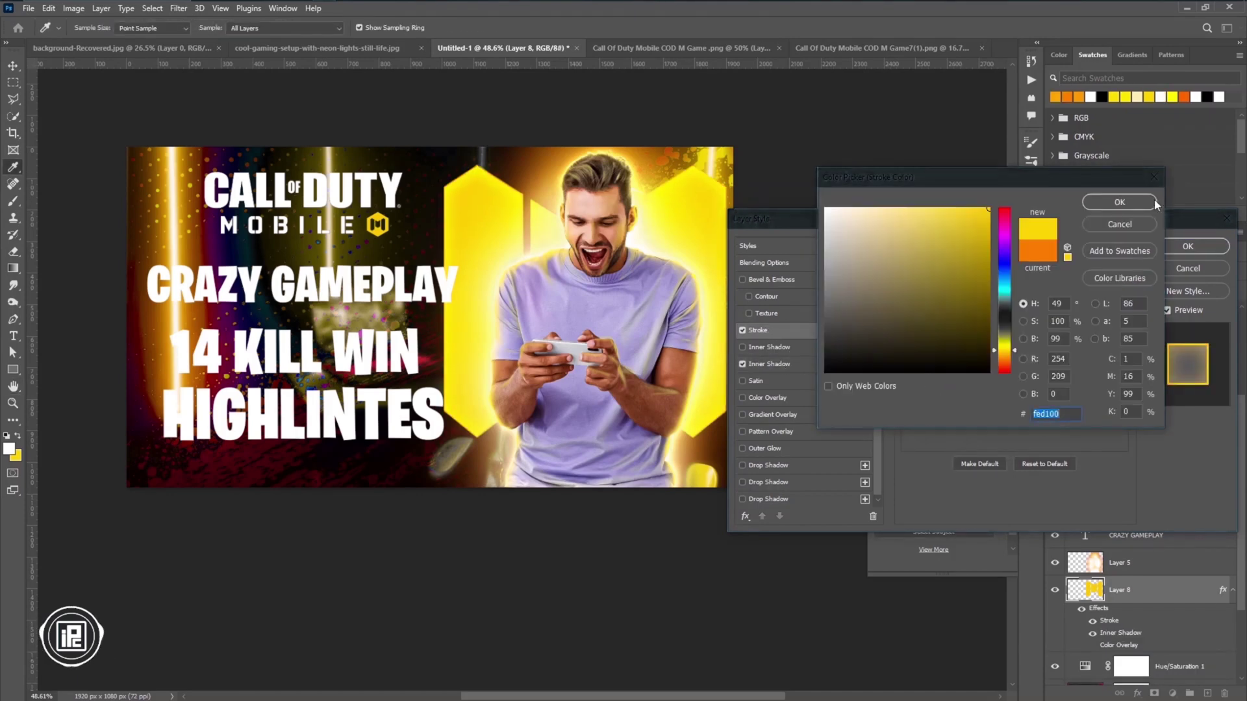
click(1155, 200)
Add a drop shadow to the emblem and set the layer's fill to 0%.
click(779, 484)
key(Return)
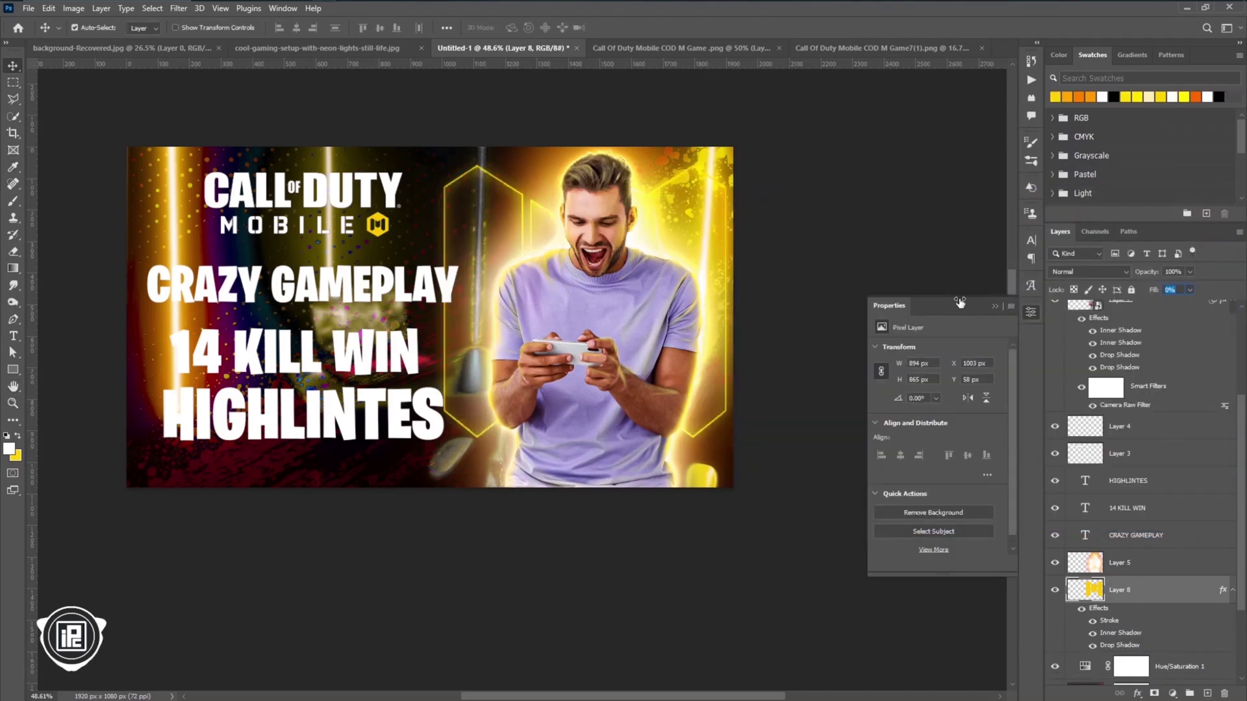
Review the stroke settings of the M emblem layer.
double_click(1109, 621)
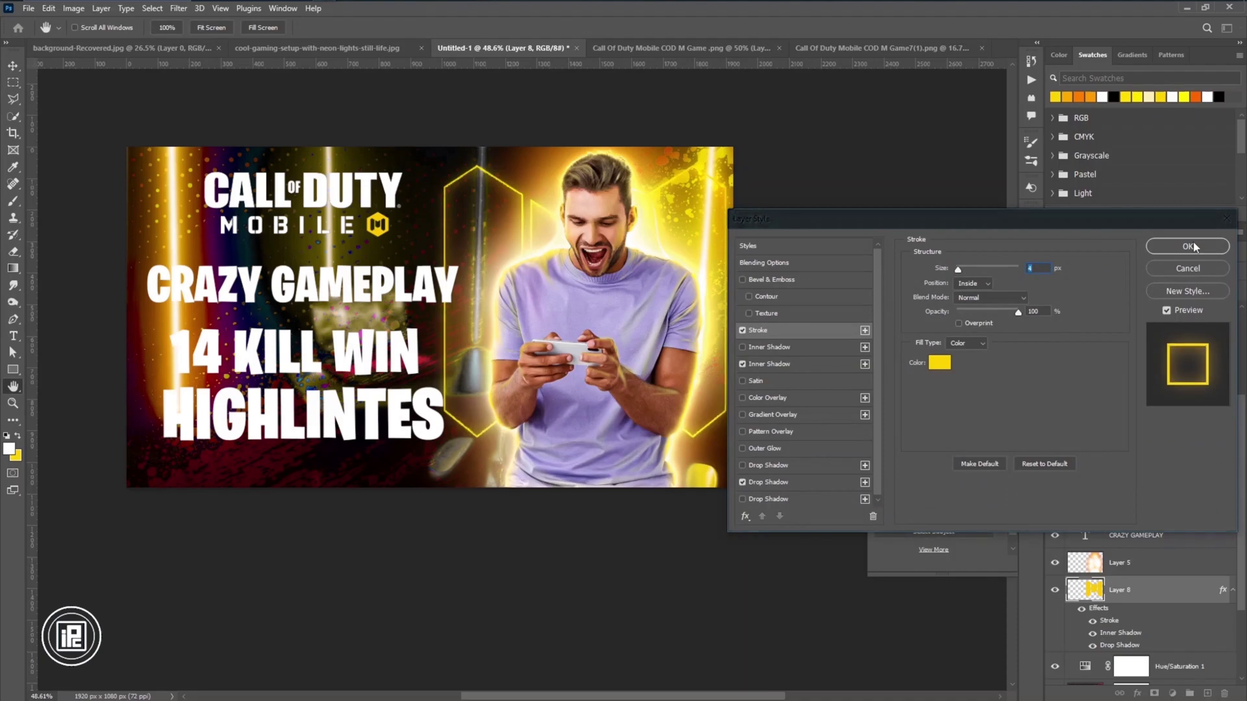
click(1189, 247)
scroll(637, 383, down, 1)
scroll(336, 214, up, 3)
Add a gradient overlay to the CRAZY GAMEPLAY text that runs from light grey to white.
click(422, 296)
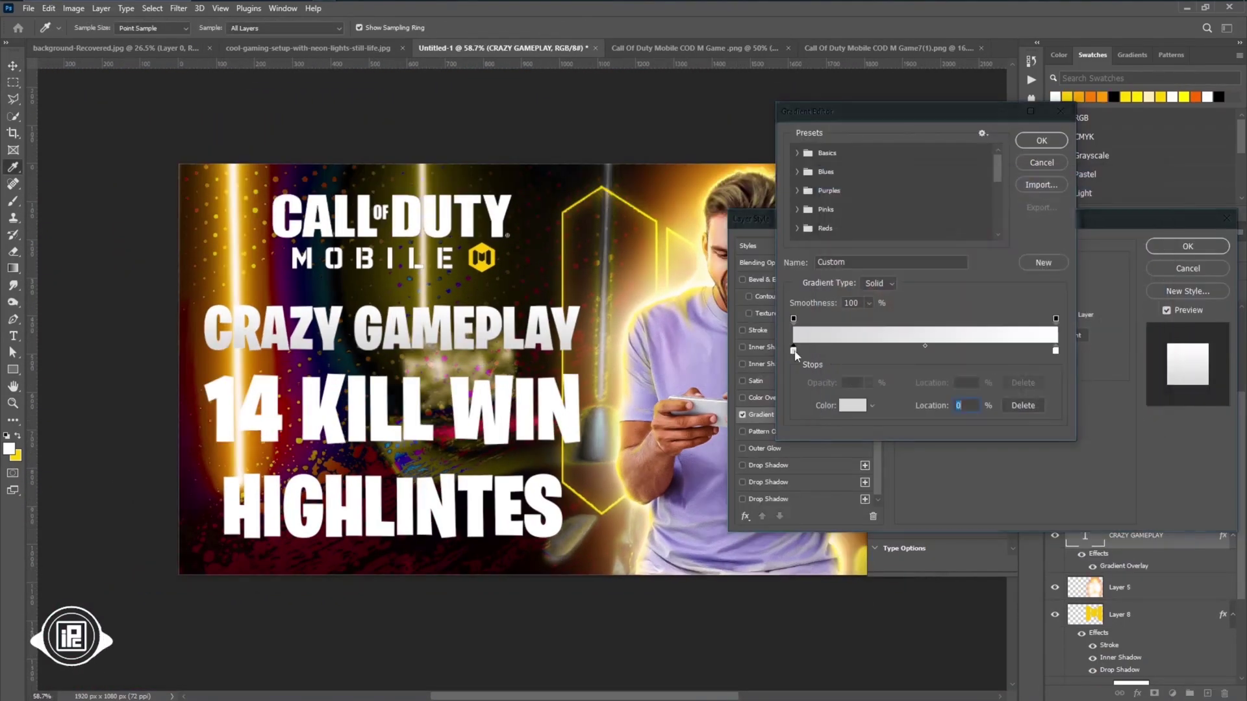
double_click(793, 350)
drag(1005, 276, 1005, 296)
key(Escape)
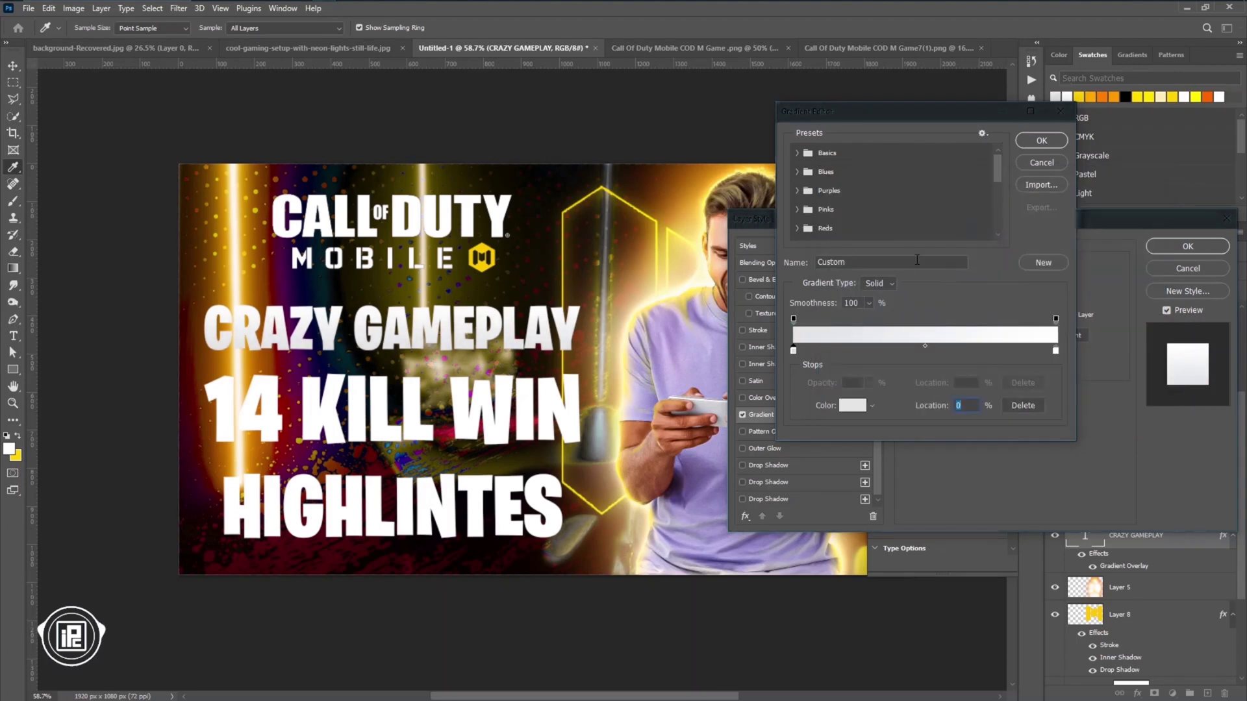
key(Escape)
Add a 4 px black stroke outside the CRAZY GAMEPLAY letters.
click(758, 330)
click(977, 285)
click(975, 293)
click(940, 357)
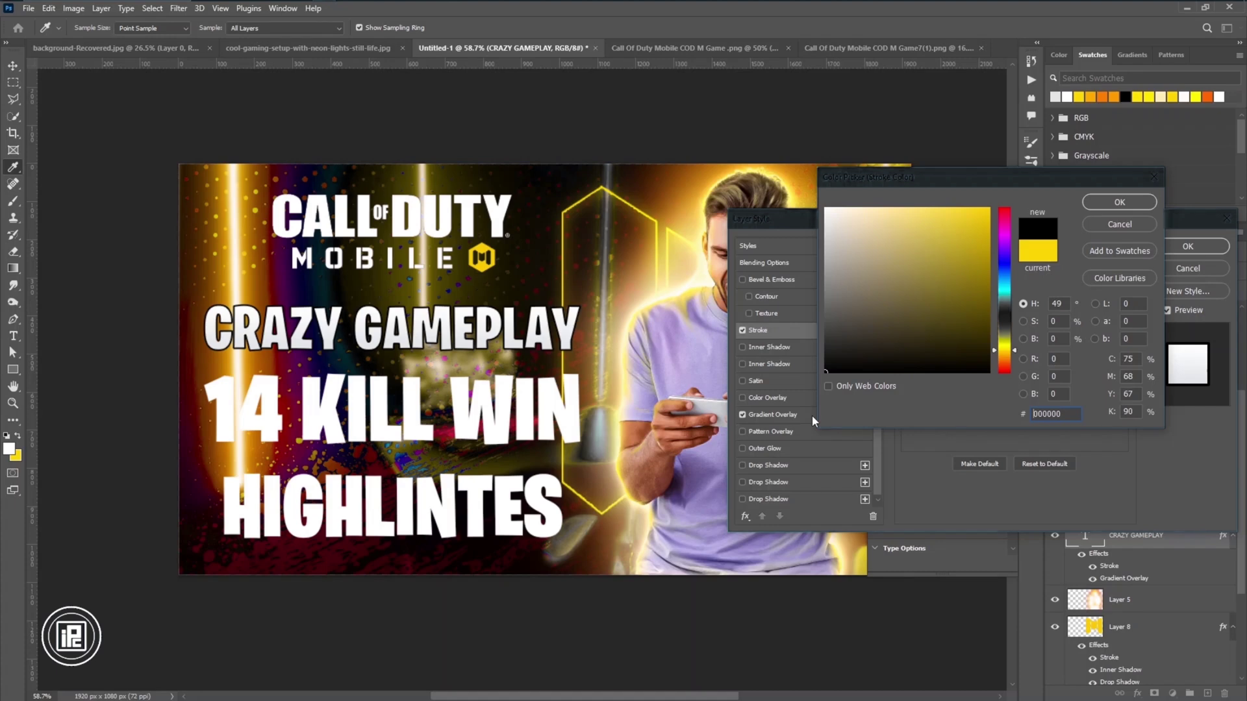
key(Return)
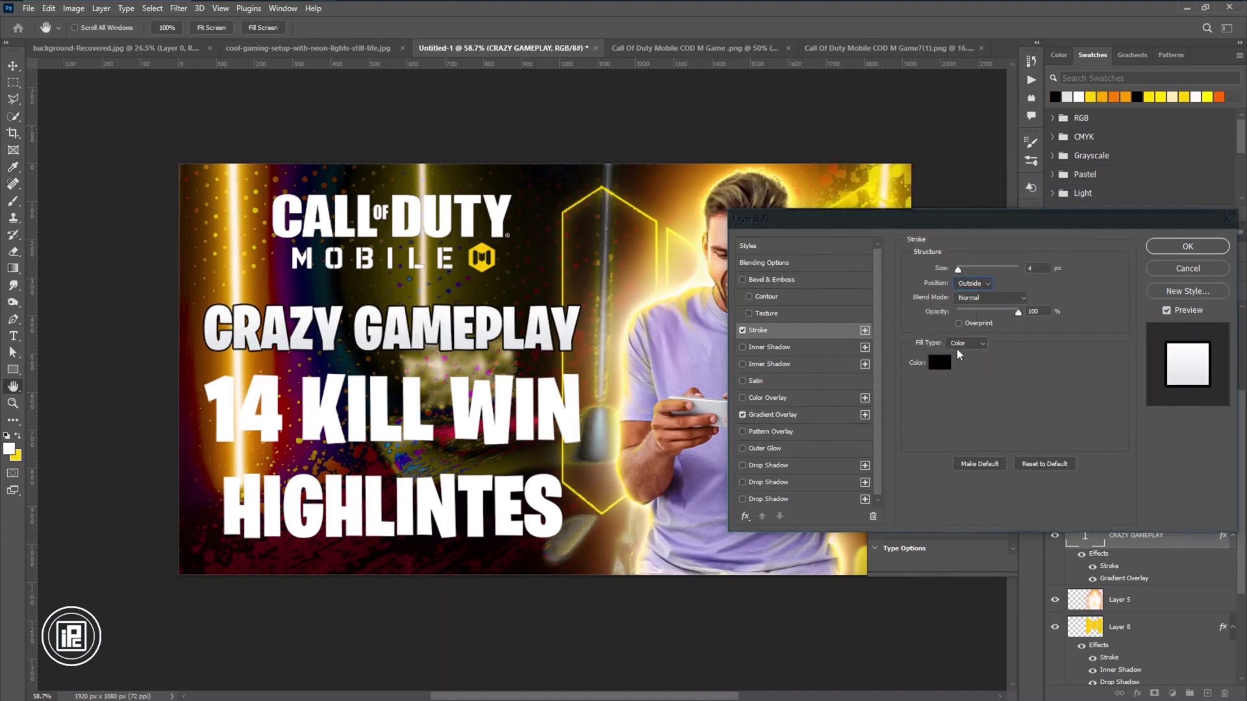
click(941, 362)
click(1108, 231)
Enable Bevel & Emboss on the CRAZY GAMEPLAY text and add a black drop shadow in Normal mode.
click(743, 465)
click(771, 279)
click(828, 336)
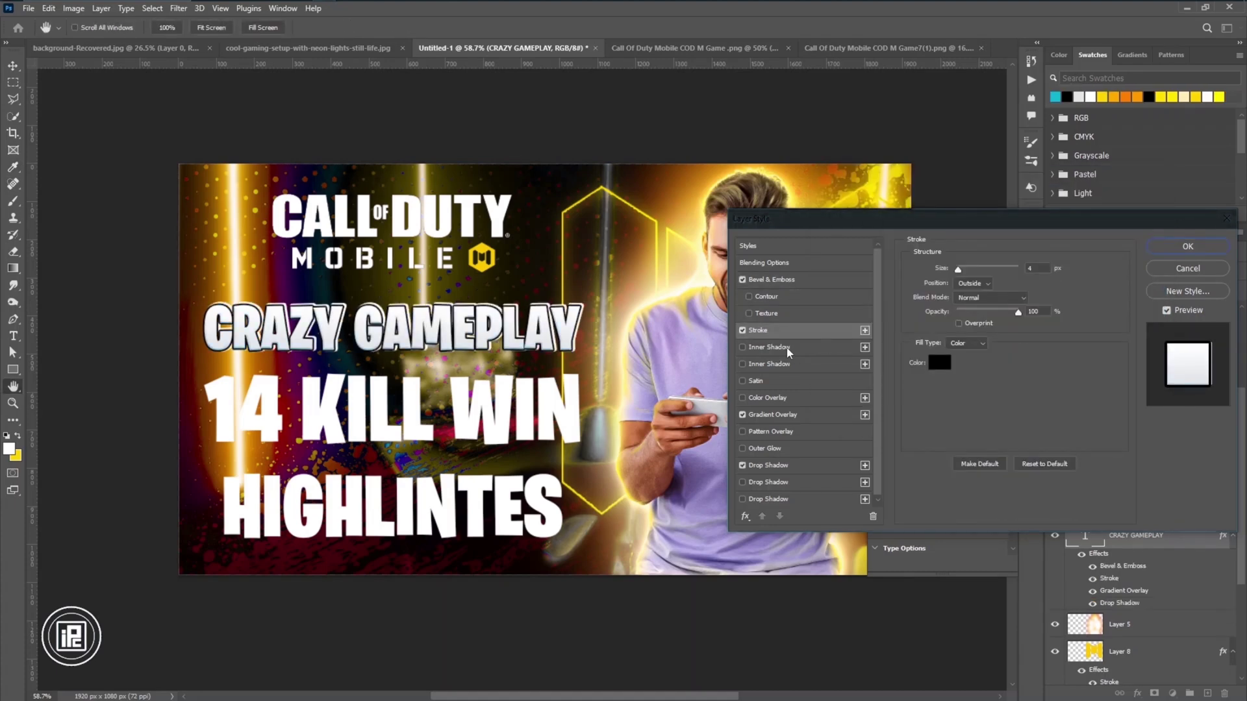
click(793, 468)
click(1043, 270)
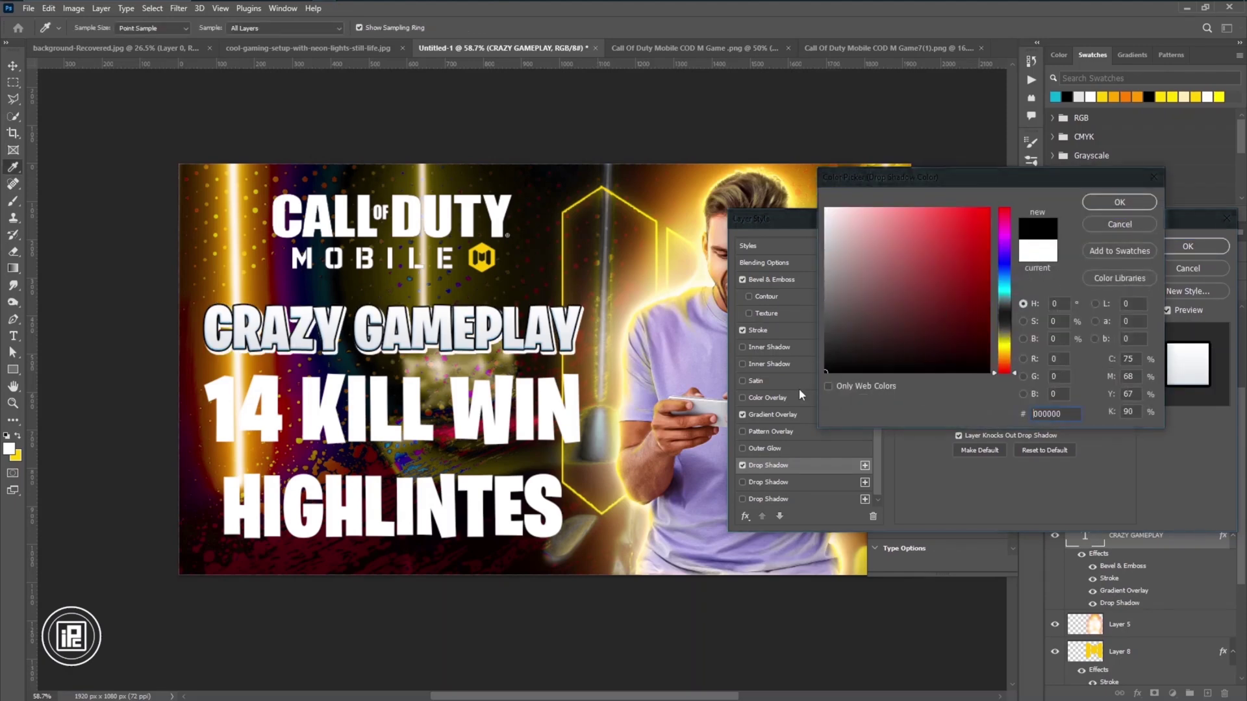
key(Return)
click(1010, 271)
click(971, 273)
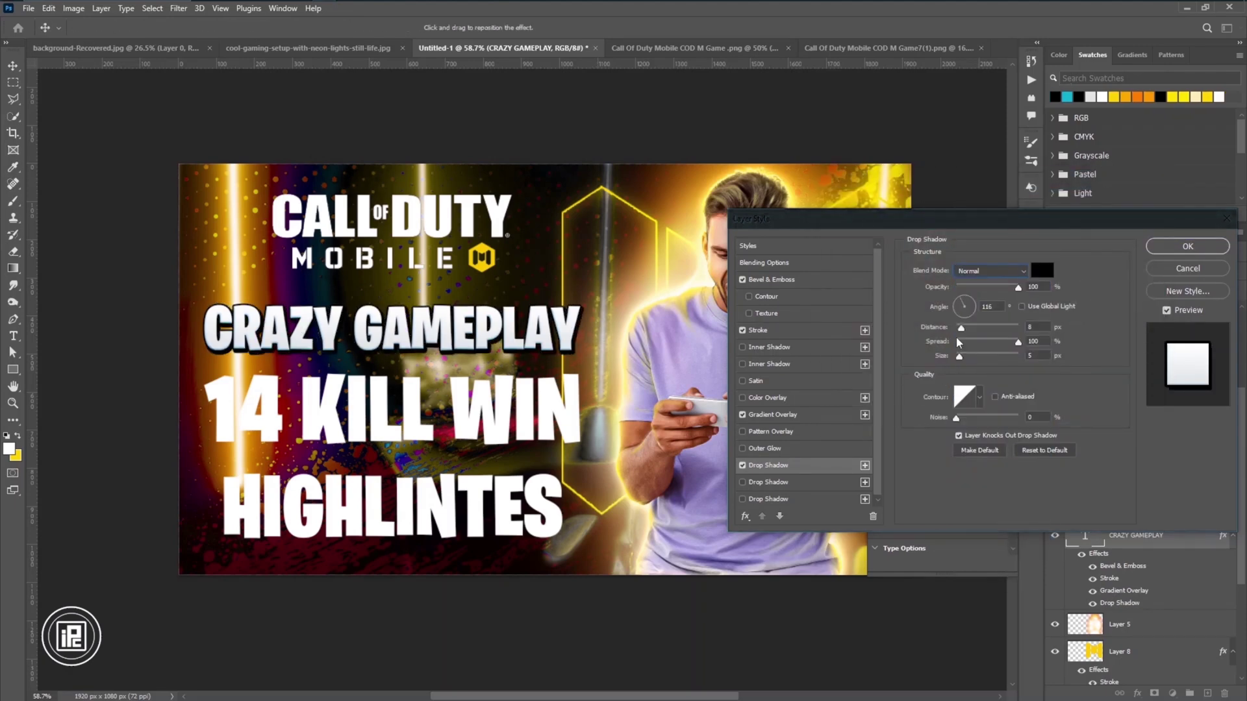
Recolour the CRAZY GAMEPLAY bevel's Multiply shadow from cyan to dark grey.
click(772, 279)
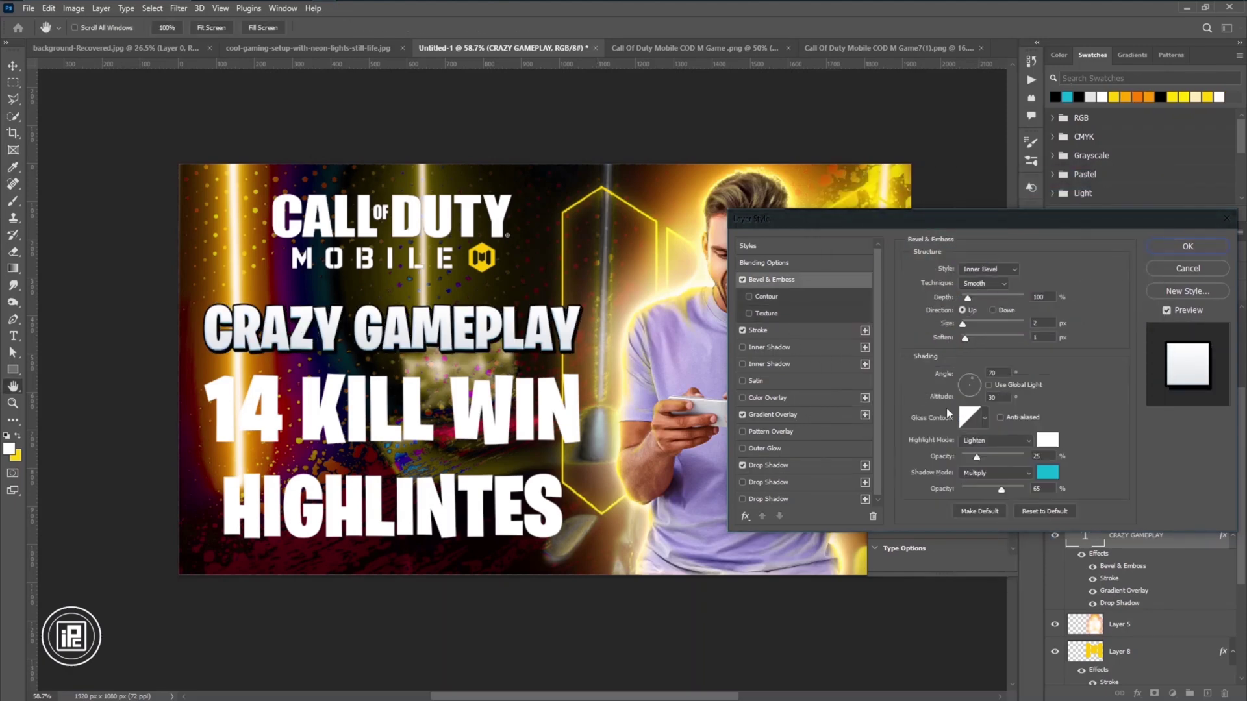
click(1047, 473)
click(1119, 203)
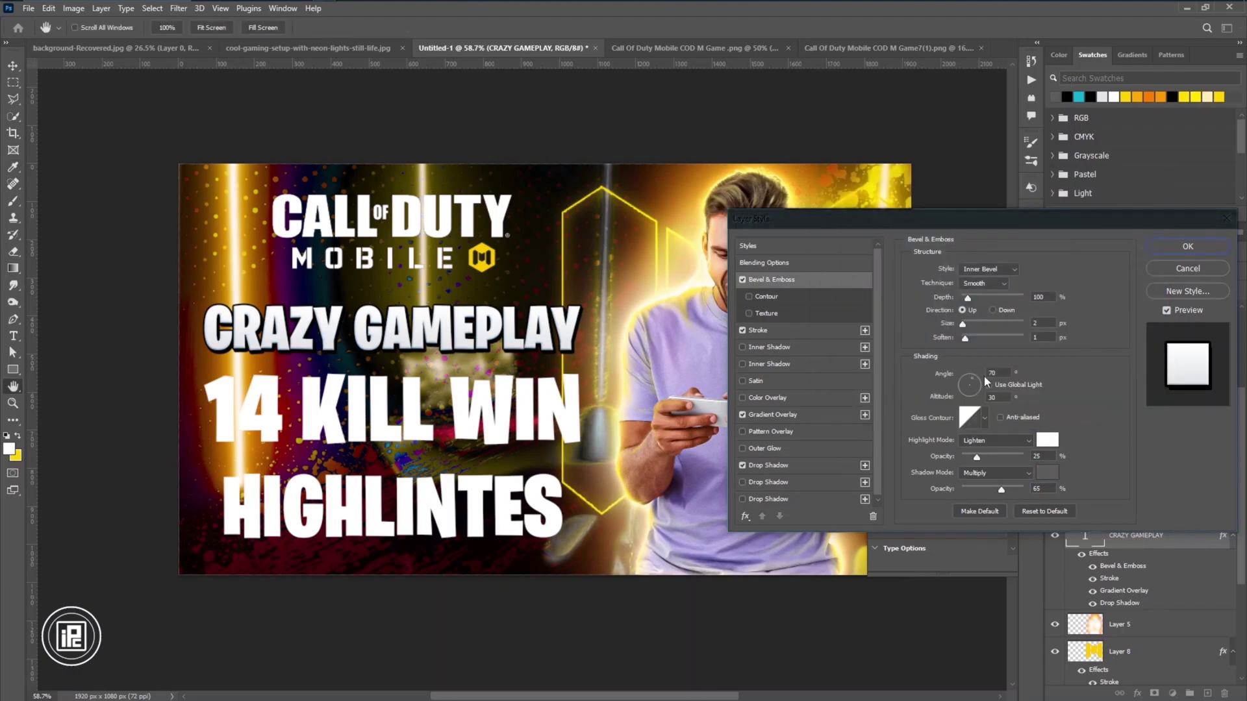
Add a second drop shadow to CRAZY GAMEPLAY in Multiply mode, near-black, at 155° and 14 px distance, and enable a third one.
click(768, 482)
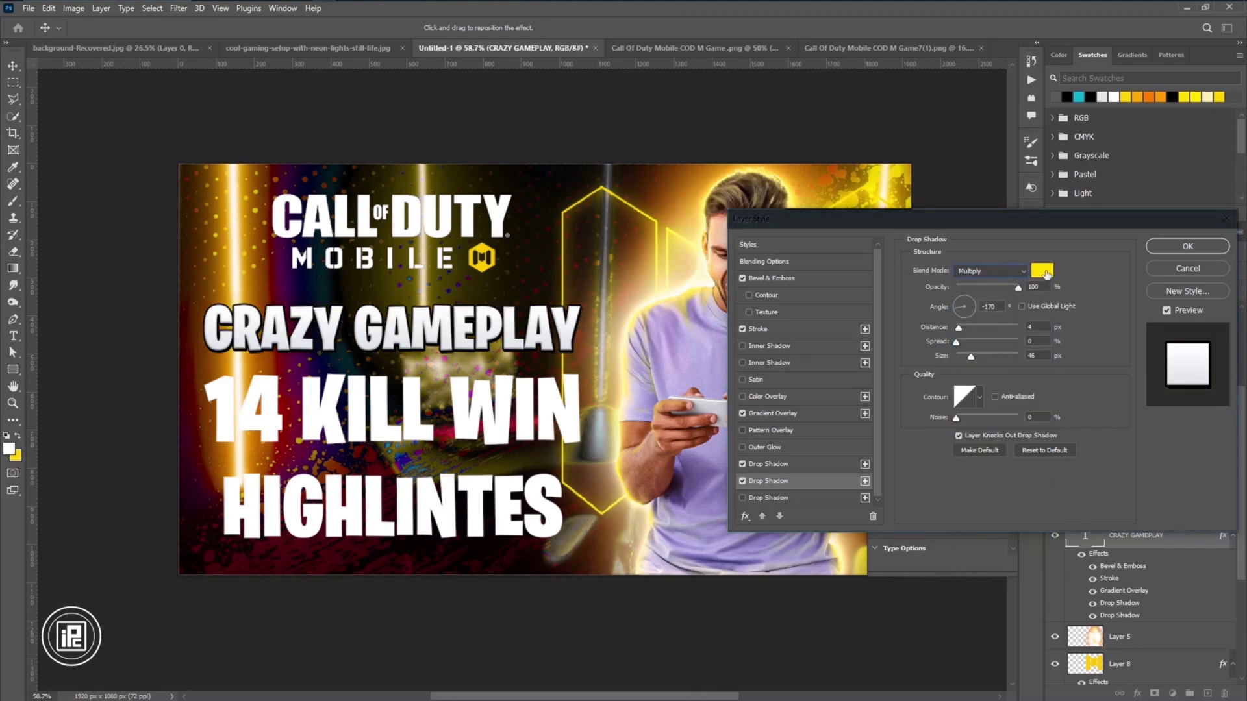
click(1042, 270)
click(1011, 351)
key(Return)
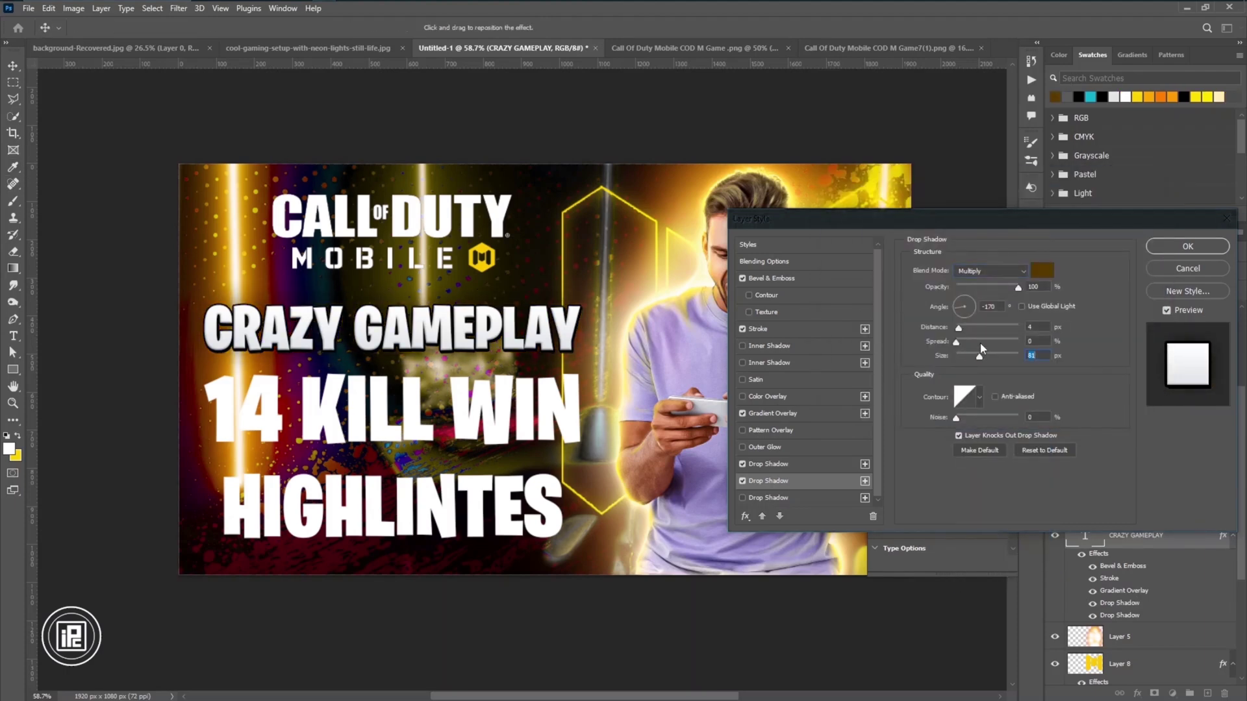
click(1043, 272)
click(840, 450)
key(Return)
click(742, 497)
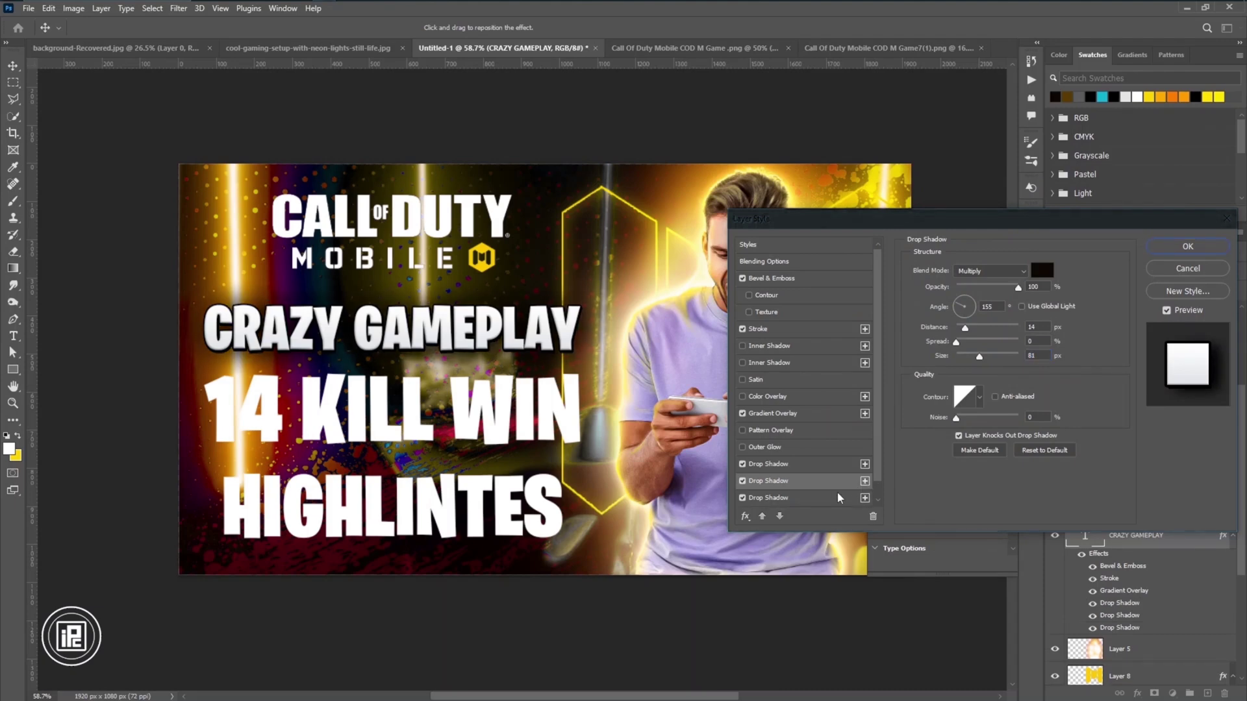
click(1172, 250)
Shift the yellows in the Hue/Saturation adjustment to a hue of about -25.
click(881, 366)
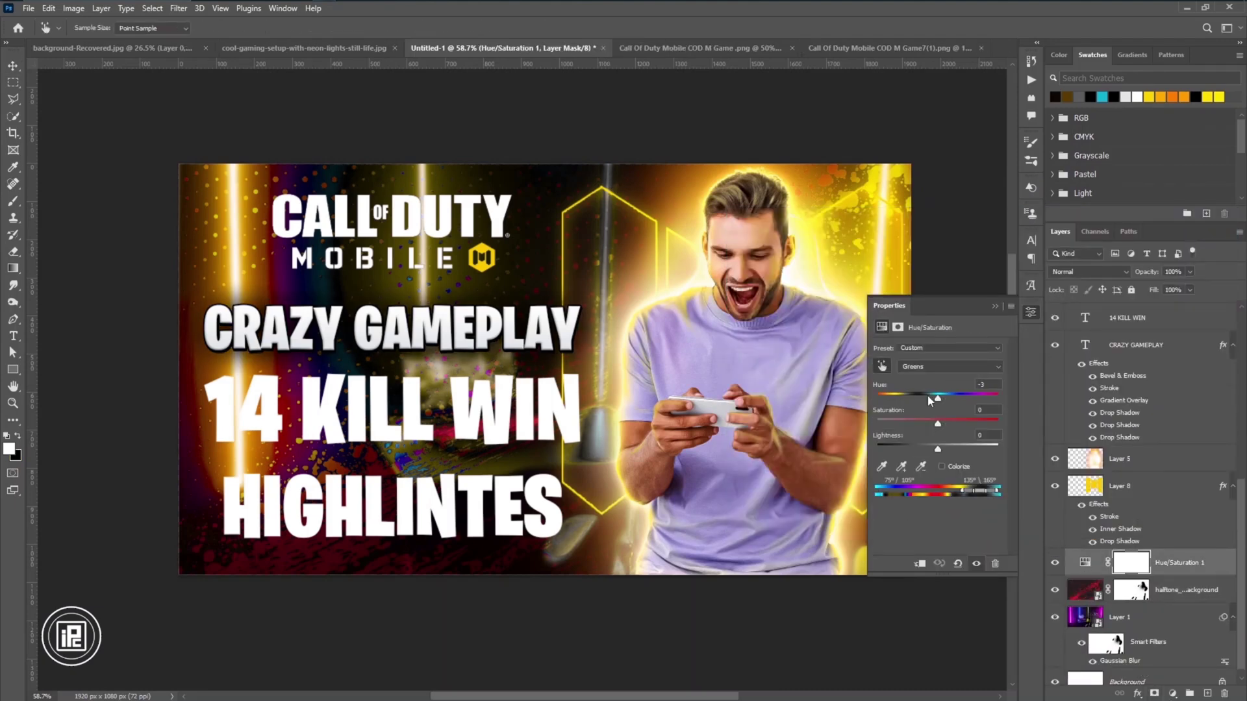
drag(838, 479, 814, 480)
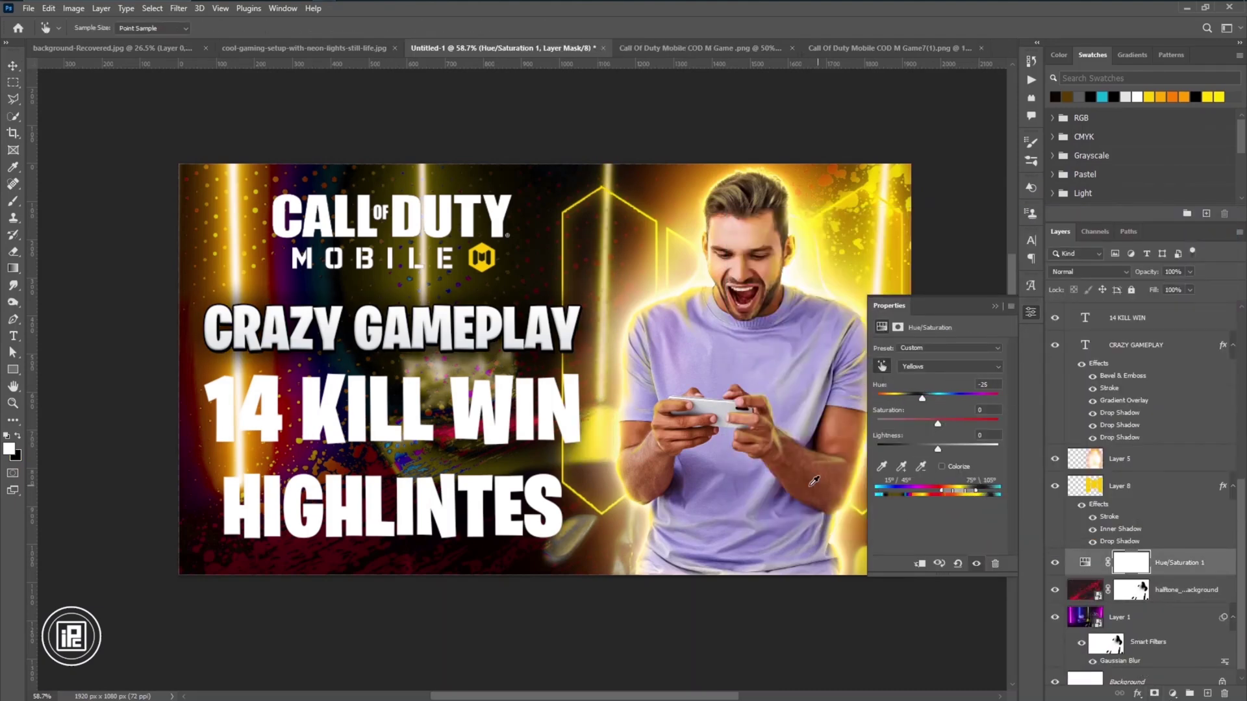
key(v)
Copy the layer effects of the CRAZY GAMEPLAY text to the 14 KILL WIN text.
scroll(692, 546, down, 2)
scroll(691, 545, up, 4)
click(1195, 324)
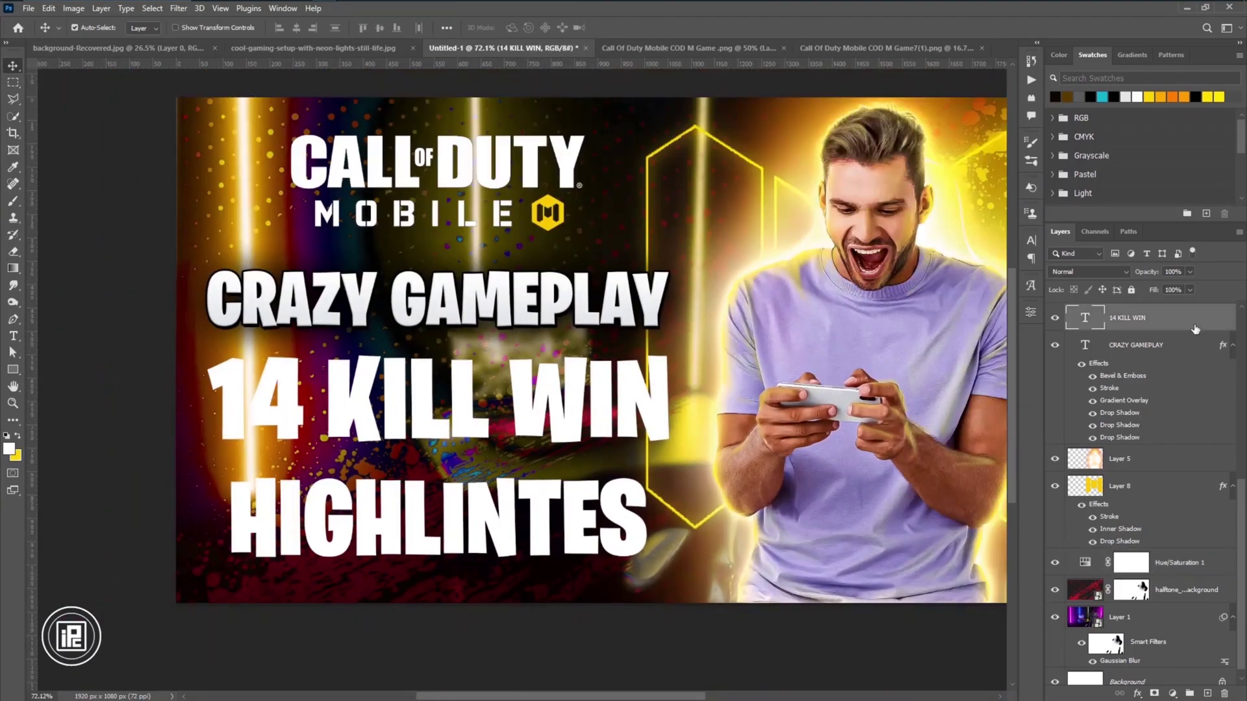
double_click(1195, 328)
click(1175, 279)
drag(1224, 345, 1143, 318)
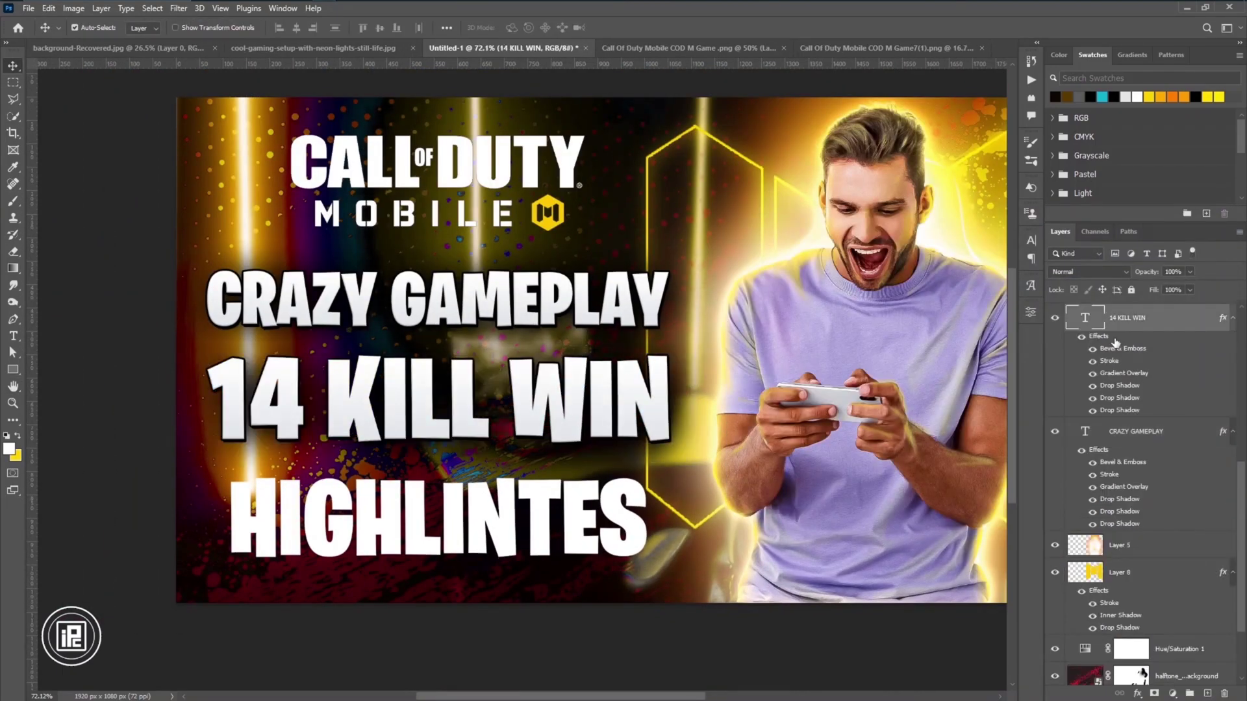
Change the gradient overlay of the 14 KILL WIN text to sky blue and cyan.
double_click(1115, 342)
click(762, 415)
click(987, 339)
double_click(794, 351)
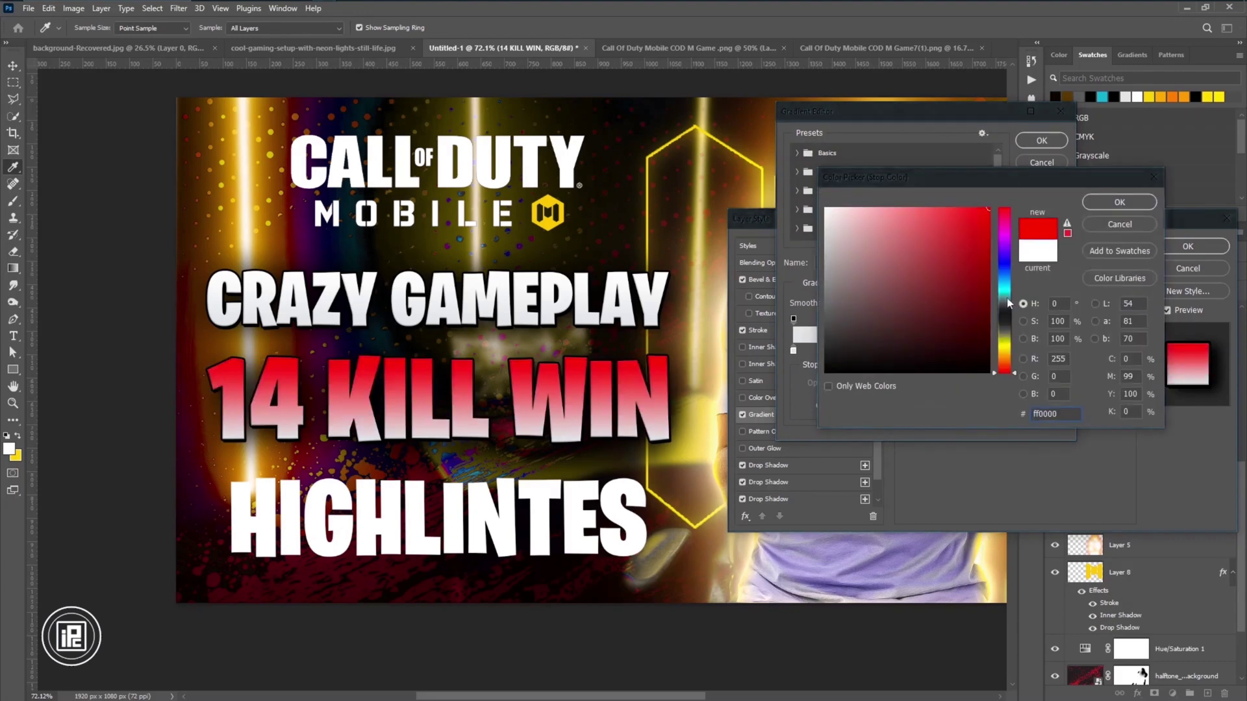
mouse_move(1010, 304)
mouse_down()
mouse_move(994, 294)
mouse_move(1000, 282)
mouse_up()
click(1100, 202)
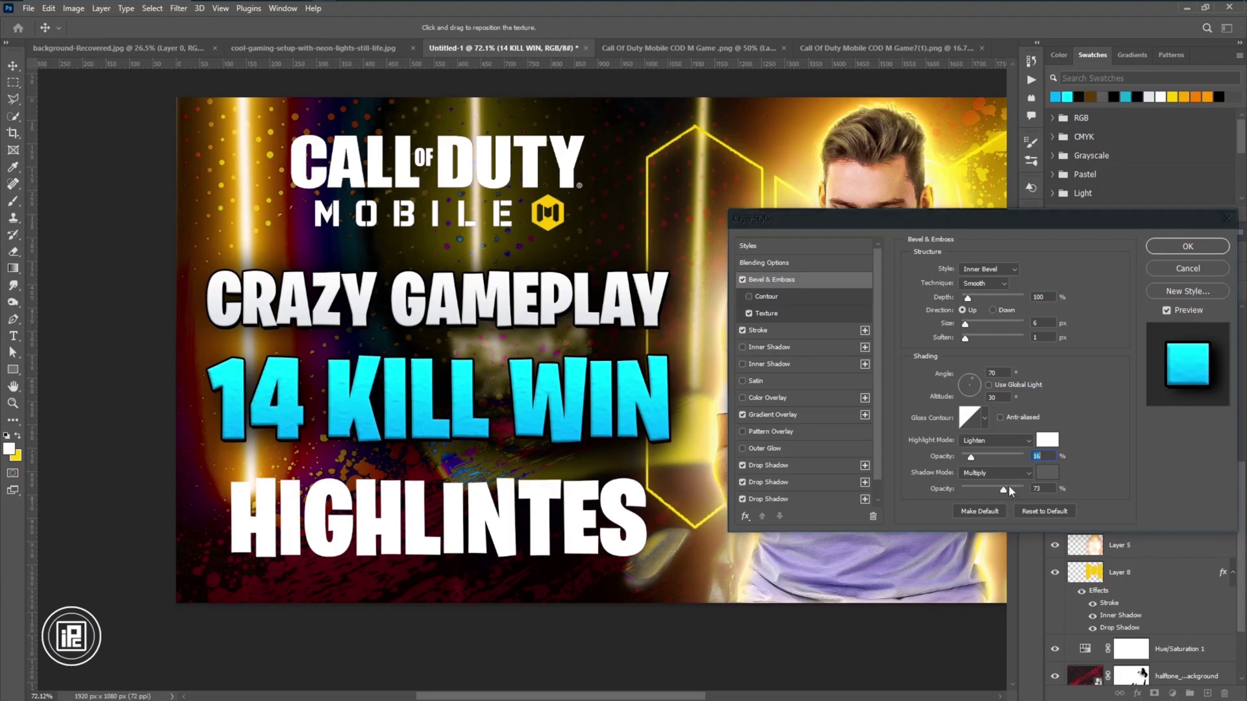
Recolour the 14 KILL WIN bevel shadow blue and add a golden Linear Dodge (Add) drop shadow at 14 px distance.
click(1047, 472)
drag(1022, 286, 1023, 267)
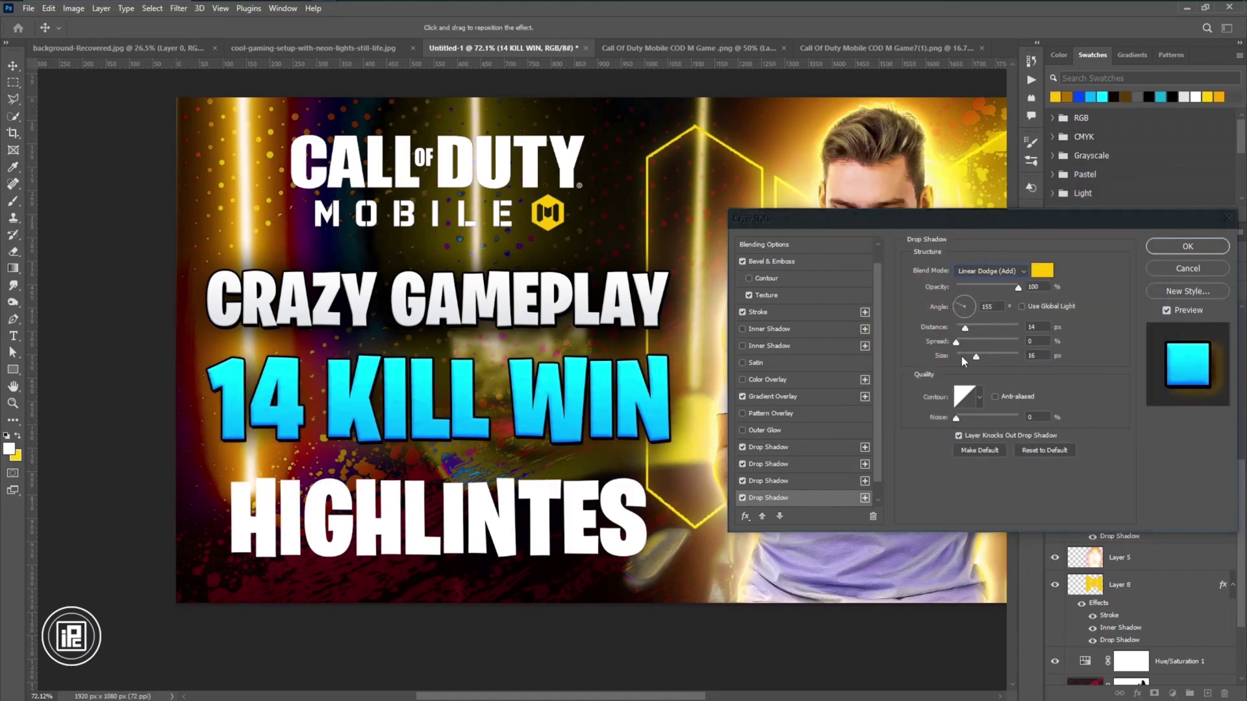
drag(962, 358, 966, 358)
click(1145, 252)
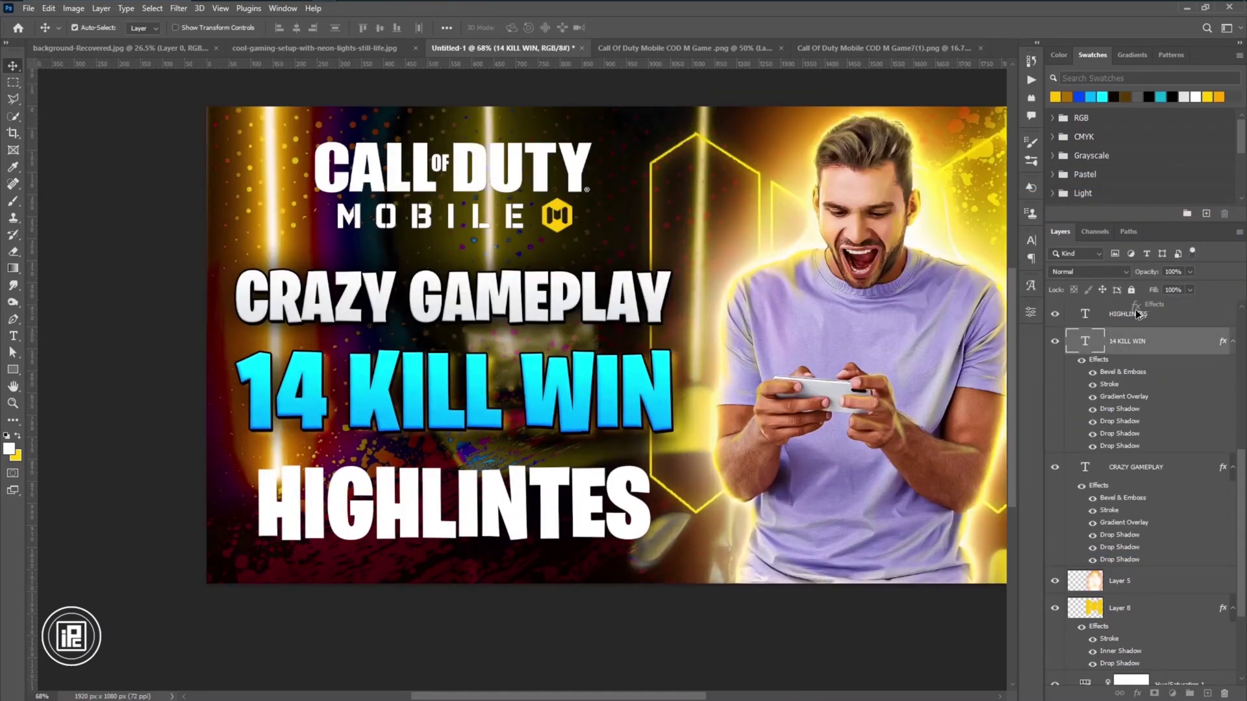
Copy the 14 KILL WIN effects to the HIGHLINTES text and change its gradient overlay to golden orange and yellow.
double_click(1086, 352)
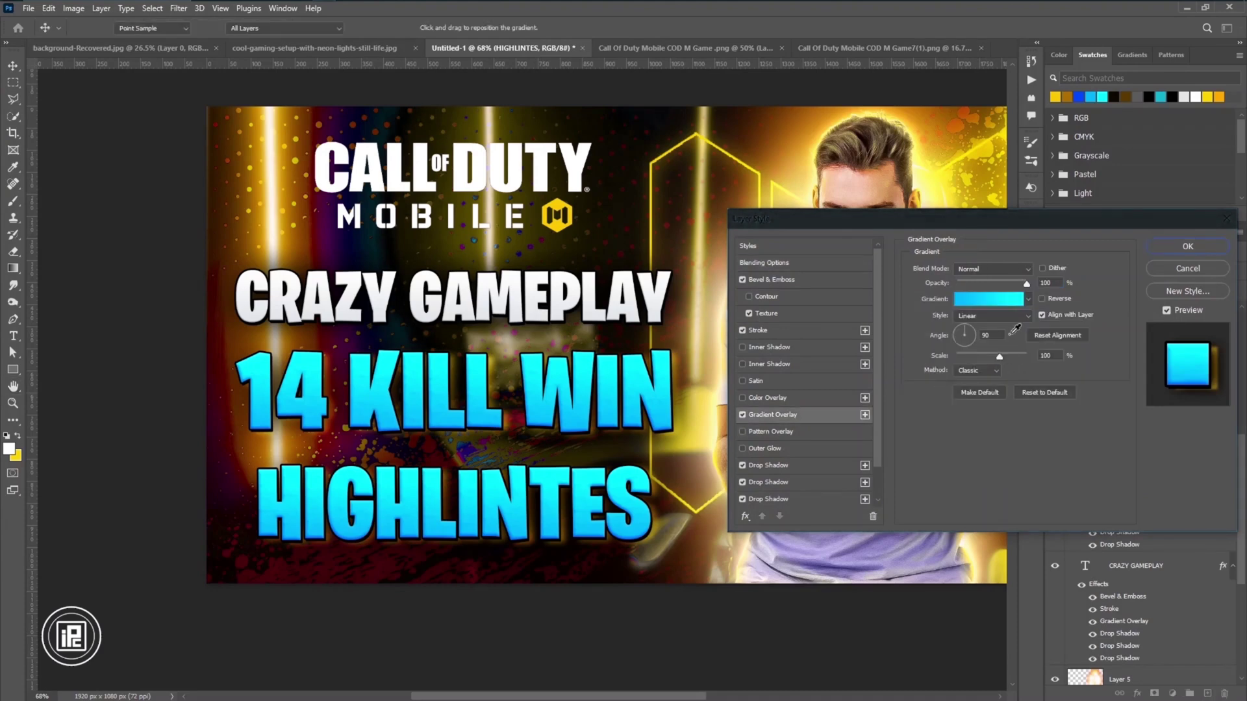
click(864, 289)
double_click(793, 350)
drag(1005, 289, 1005, 349)
click(1120, 202)
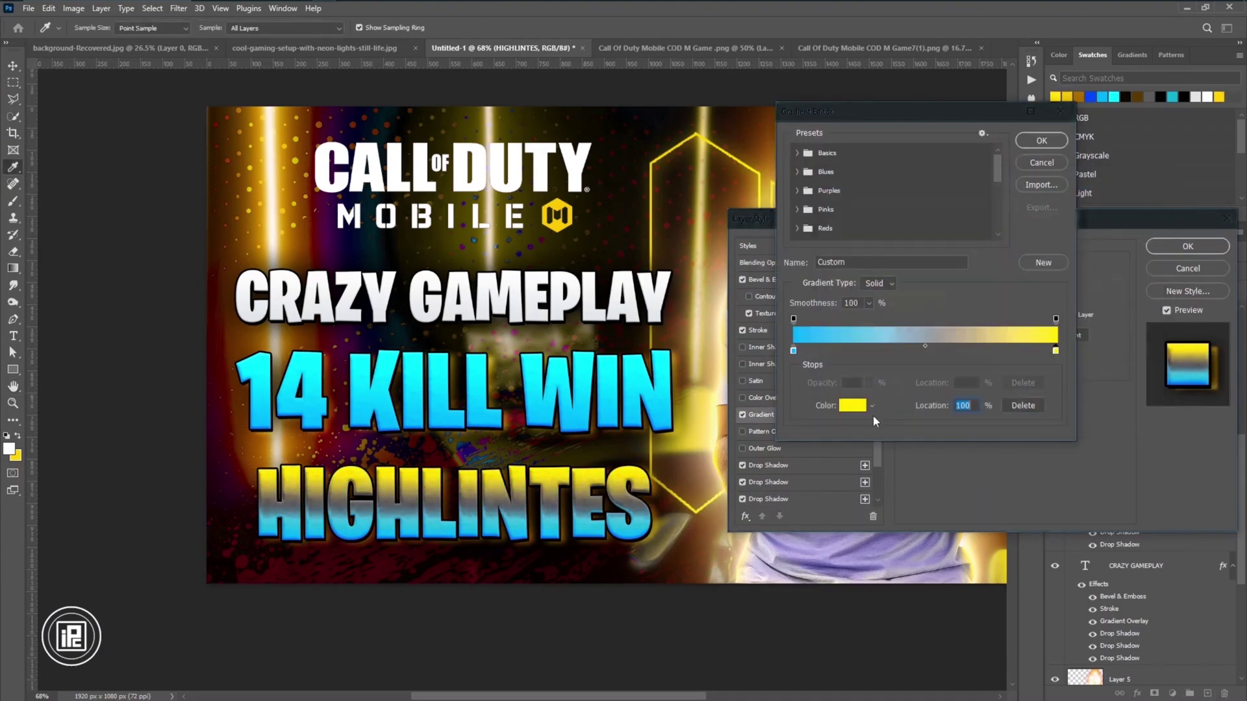
double_click(1067, 352)
drag(1005, 283, 1005, 356)
click(1120, 202)
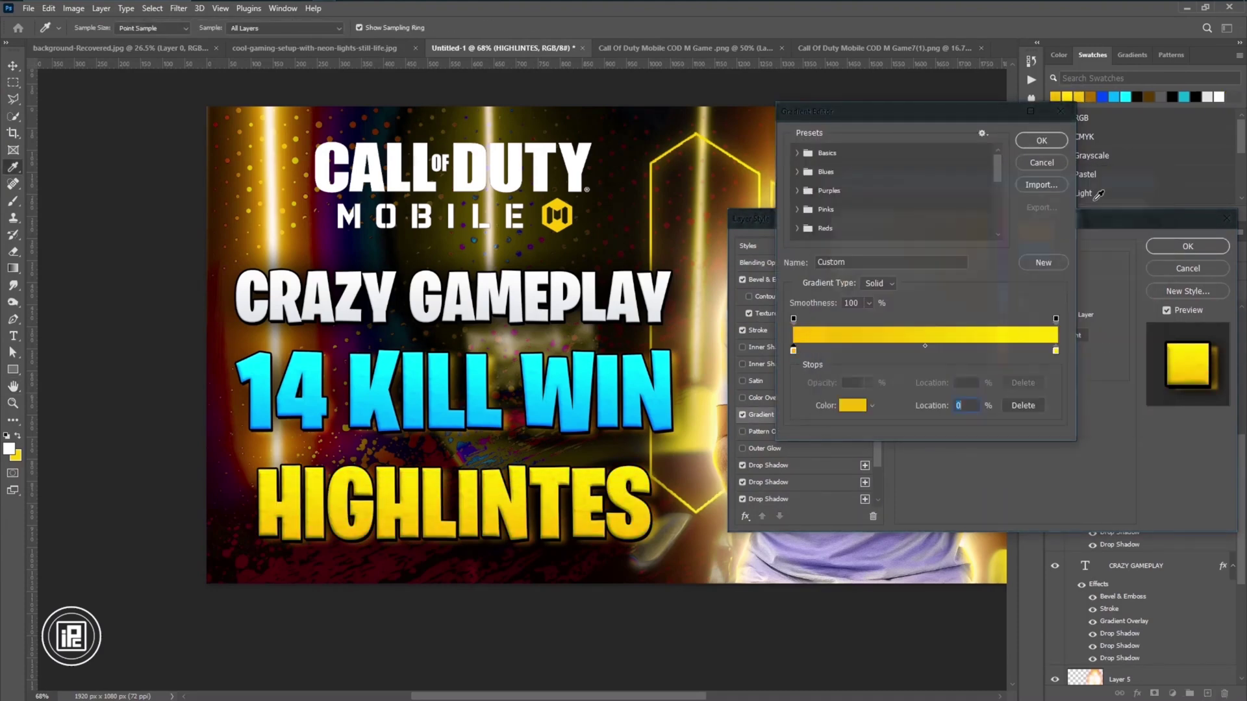
click(1041, 140)
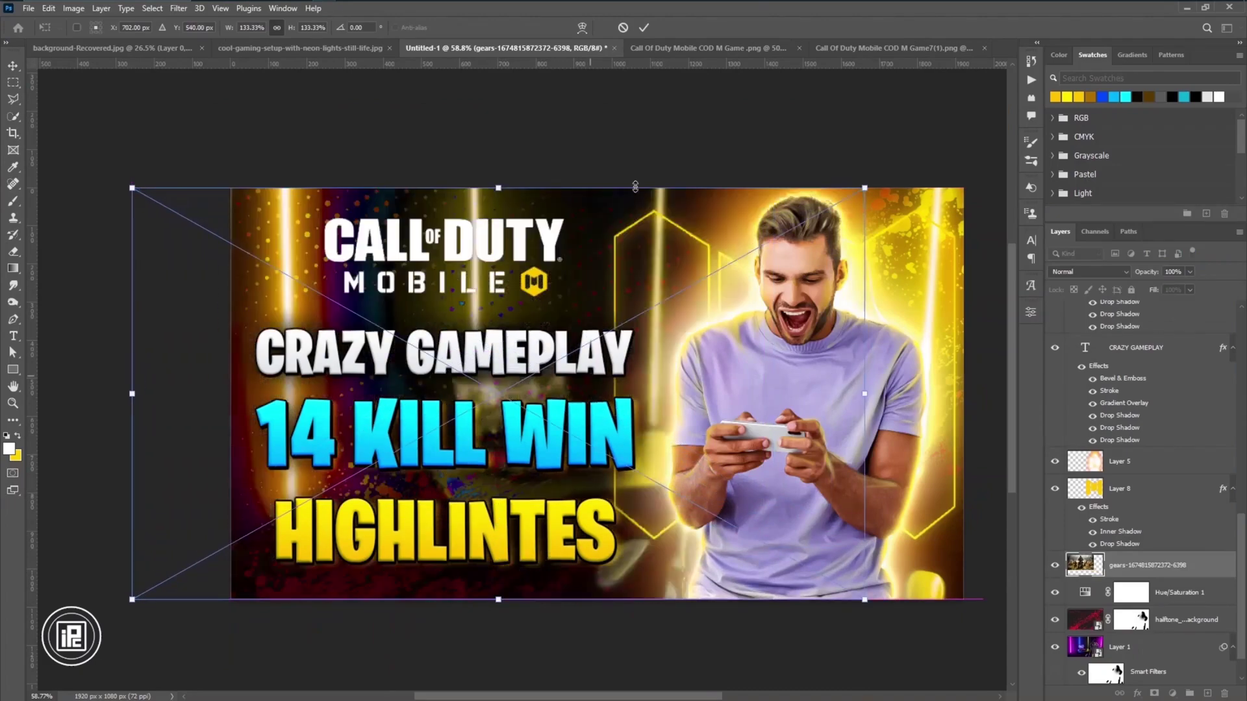
key(Return)
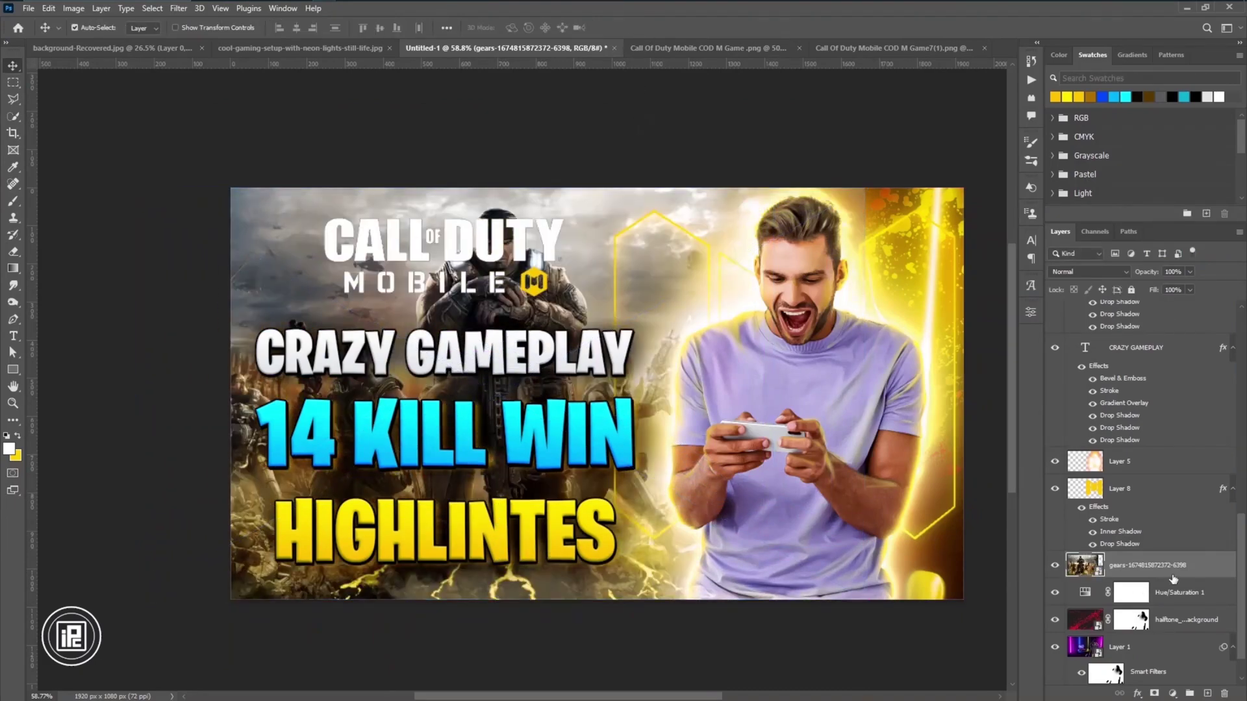
key(ctrl+z)
key(ctrl+i)
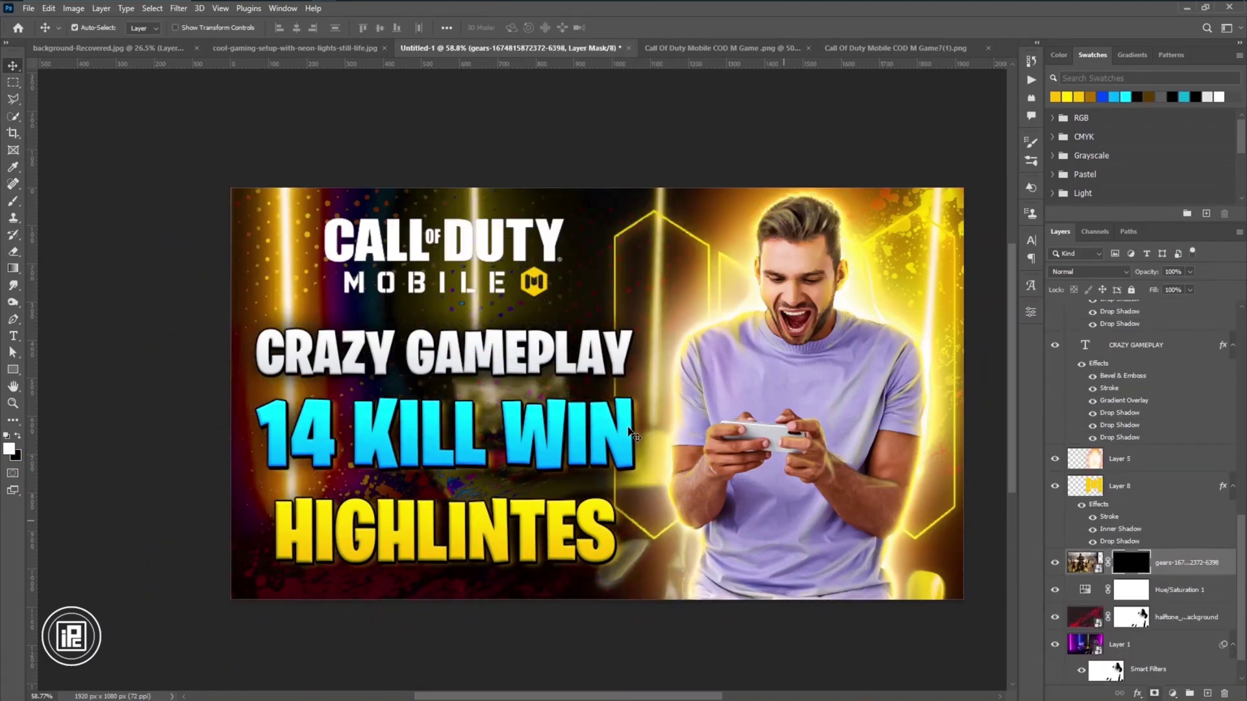
Paint the soldiers image back in behind the titles on its mask and lower the layer's opacity to 32%.
key(b)
mouse_move(611, 270)
mouse_down()
mouse_move(494, 338)
mouse_move(473, 571)
mouse_up()
key(v)
drag(1150, 275, 1067, 283)
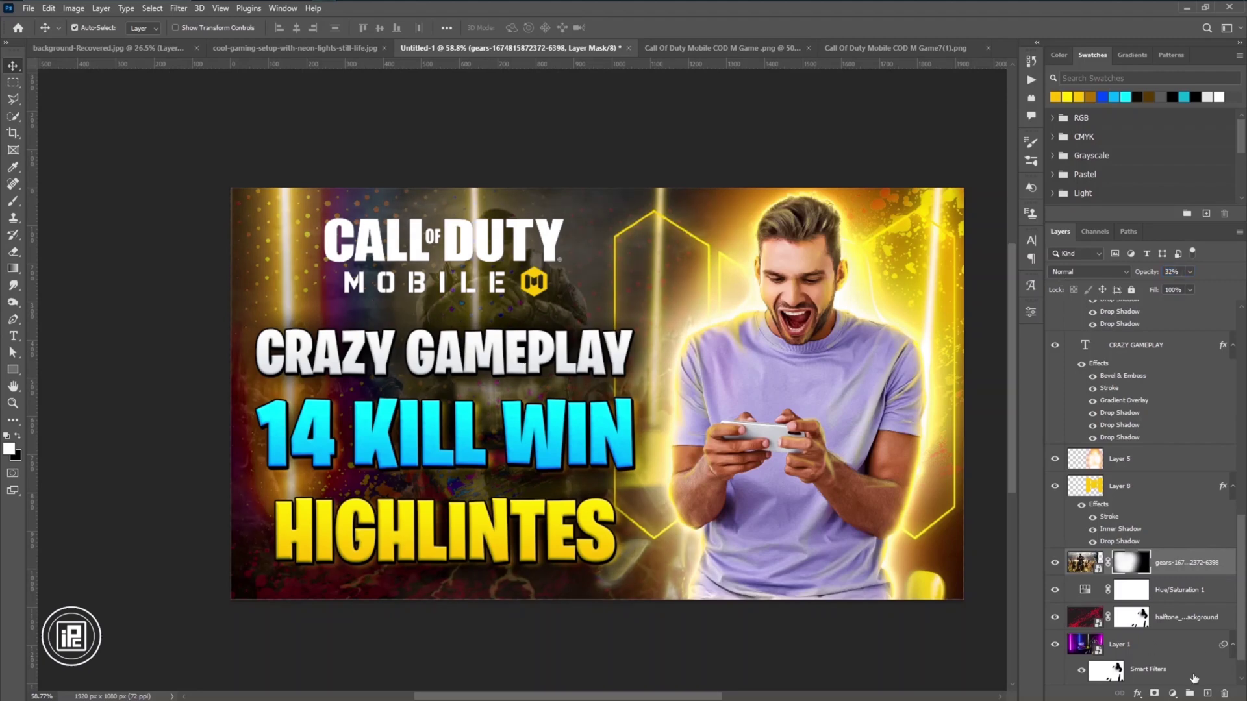
Add an orange-yellow solid colour fill layer above the soldiers image and set its blend mode to Overlay.
click(1172, 693)
click(1169, 464)
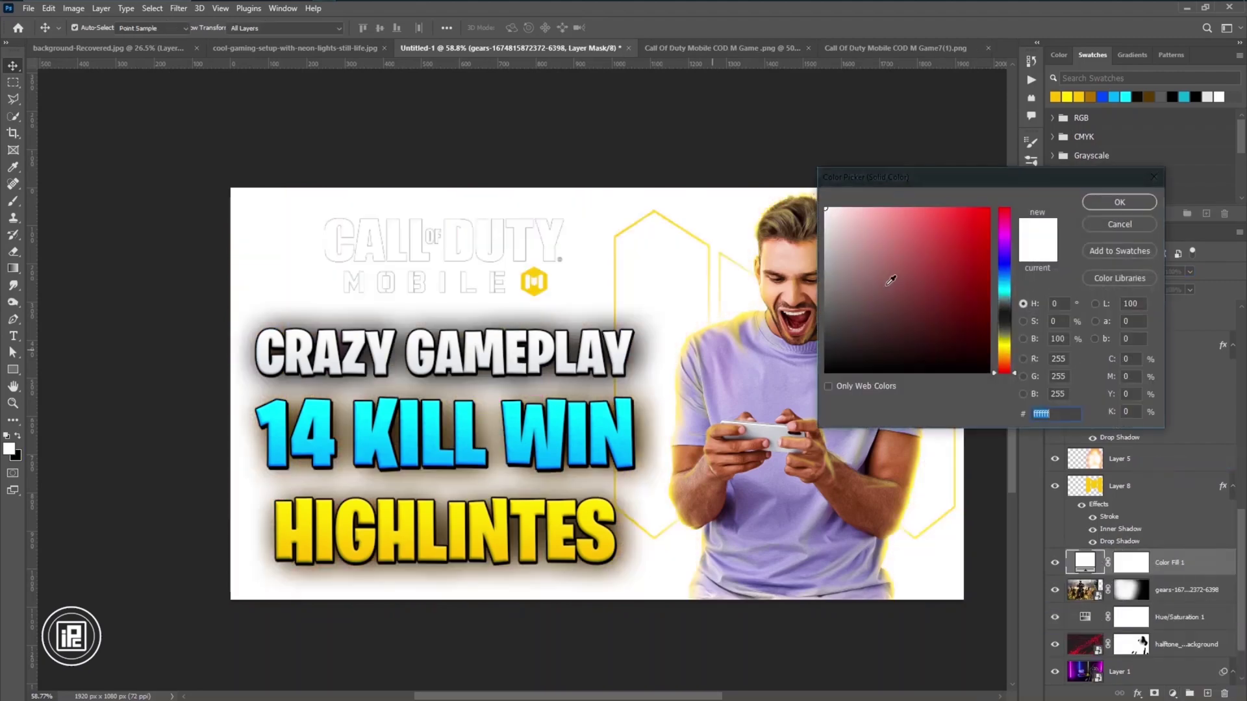
click(1003, 354)
key(Return)
click(1087, 271)
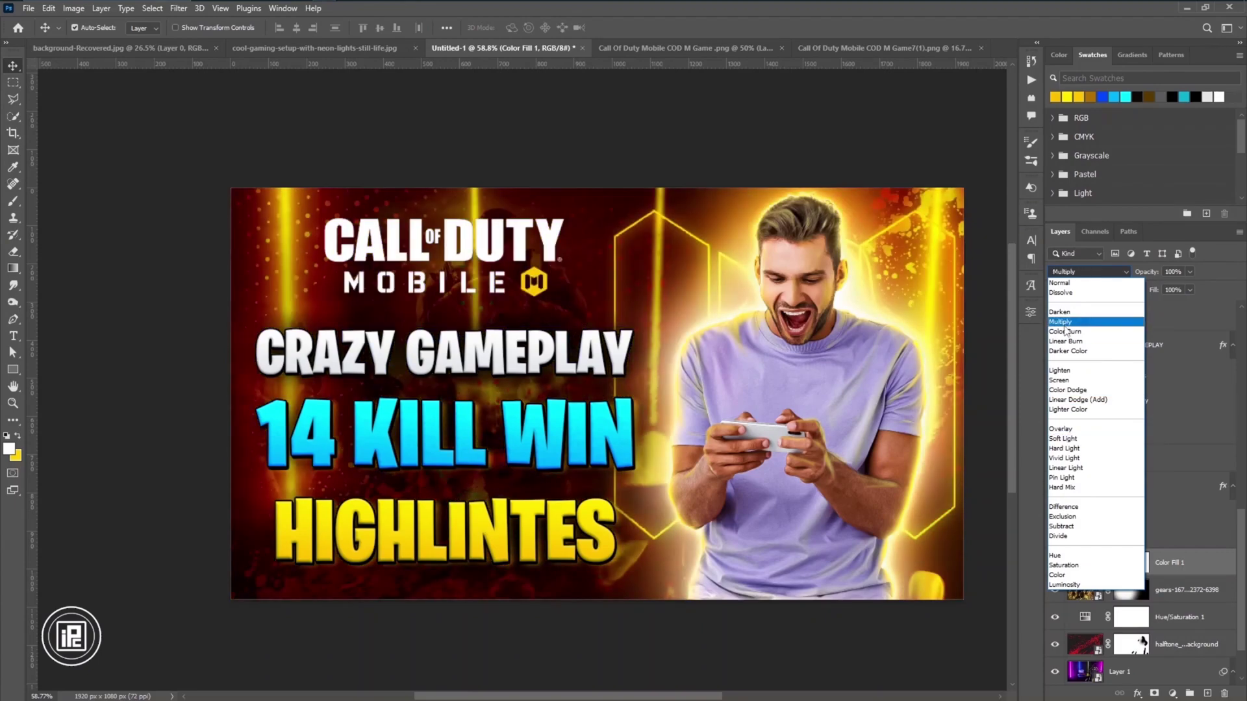
click(1060, 428)
Invert the colour fill's mask and paint the golden tint back in over the background behind the titles.
key(ctrl+i)
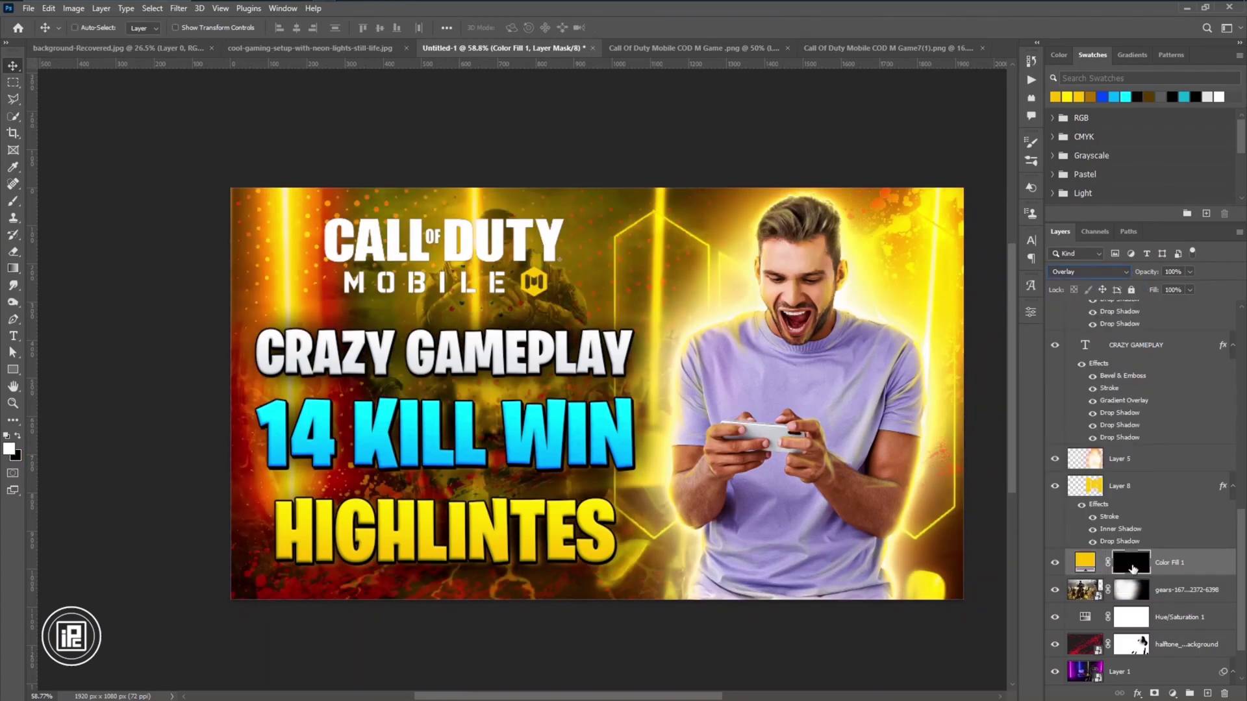
key(b)
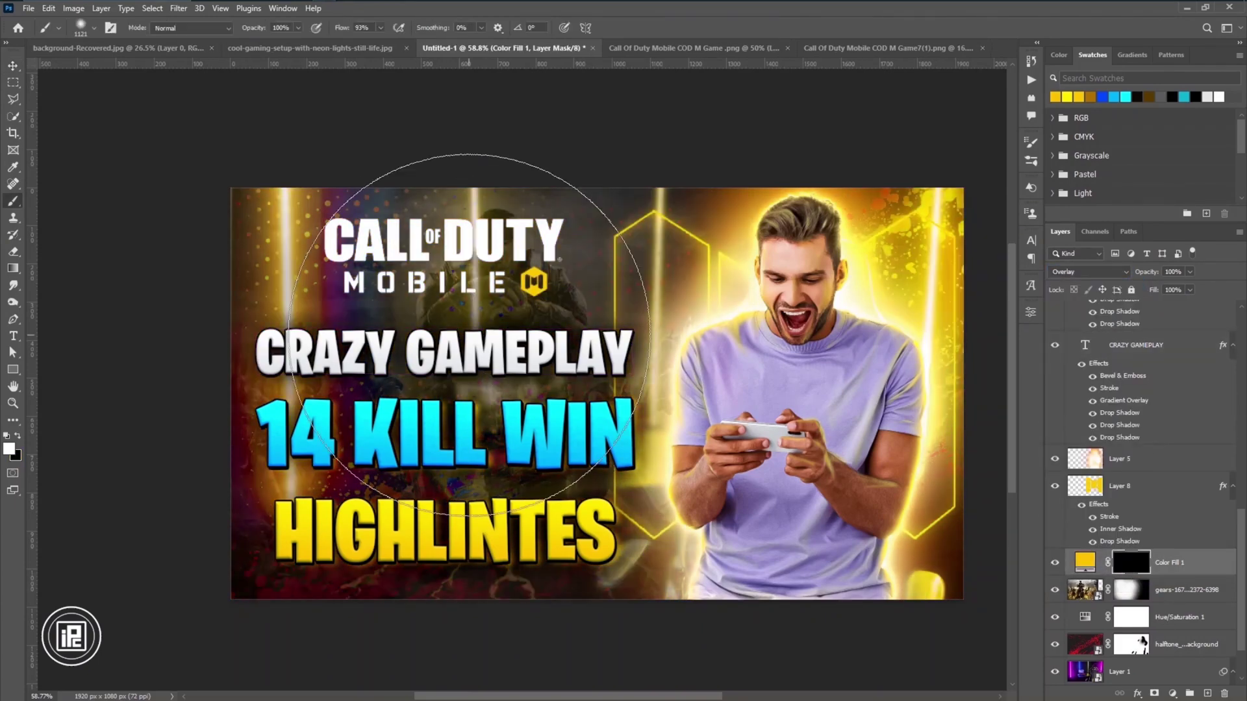
drag(529, 181, 396, 552)
scroll(711, 599, down, 3)
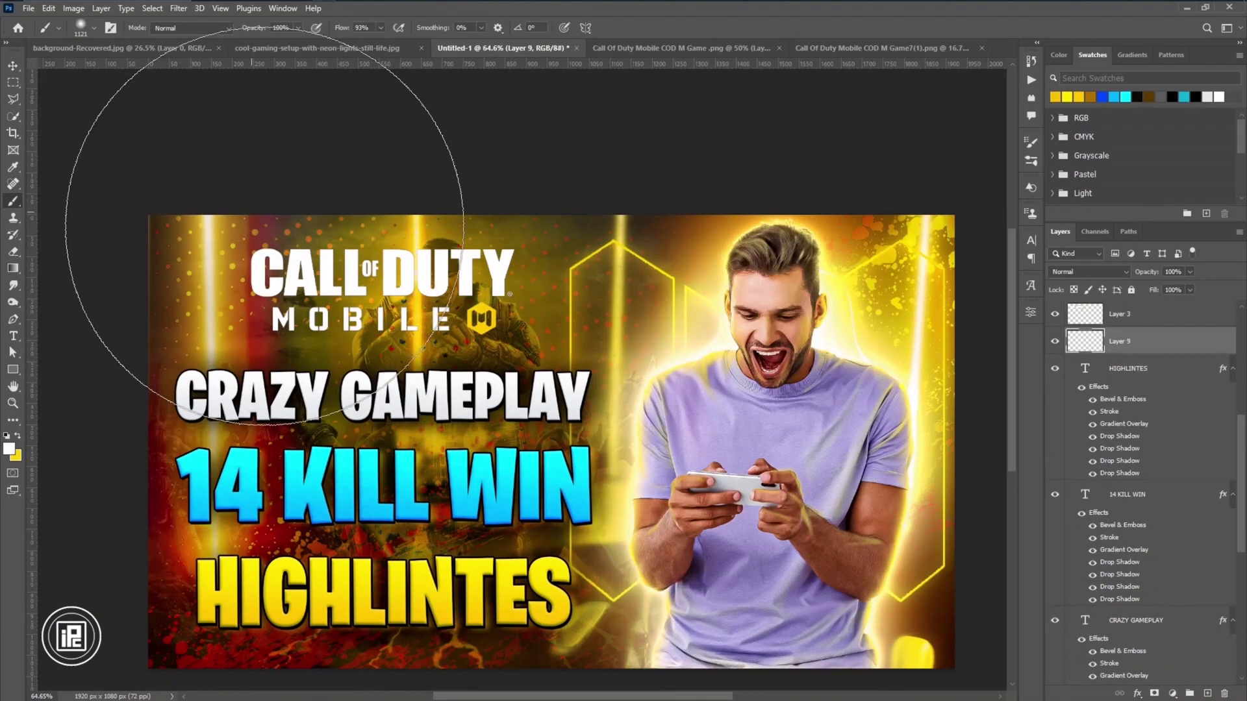
Paint dark brown behind the CALL OF DUTY MOBILE logo on a new layer with a soft brush of about 397 px.
key(bracketleft)
key(bracketleft)
key(bracketleft)
key(bracketleft)
key(bracketleft)
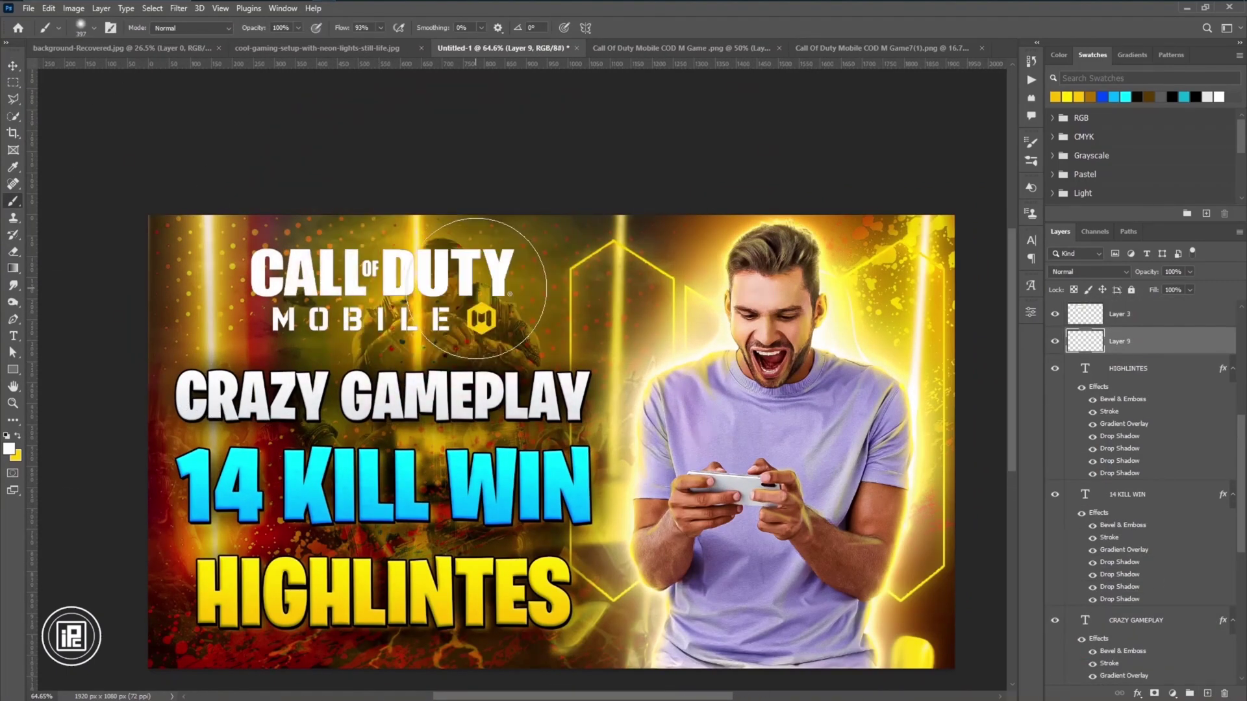
click(9, 448)
click(922, 286)
click(1117, 201)
drag(301, 289, 422, 247)
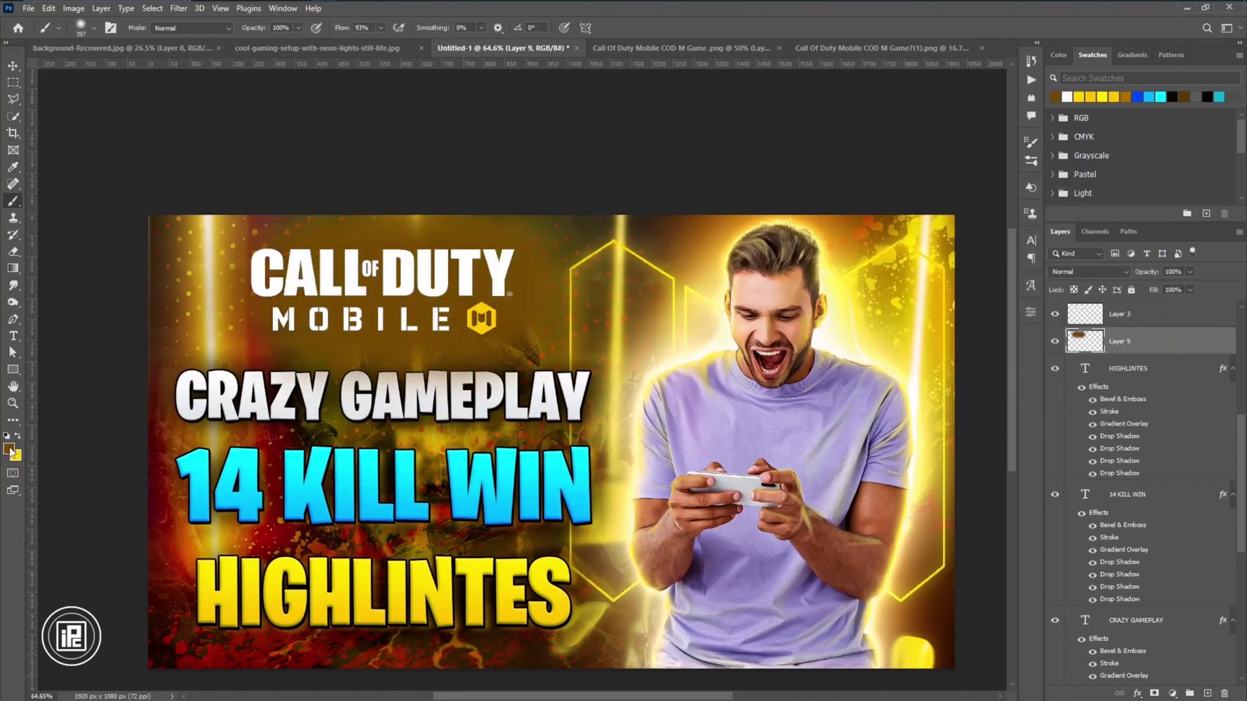
Set the dark brown paint layer's blend mode to Soft Light and give the CALL OF DUTY MOBILE logo a light orange outer glow.
click(1088, 272)
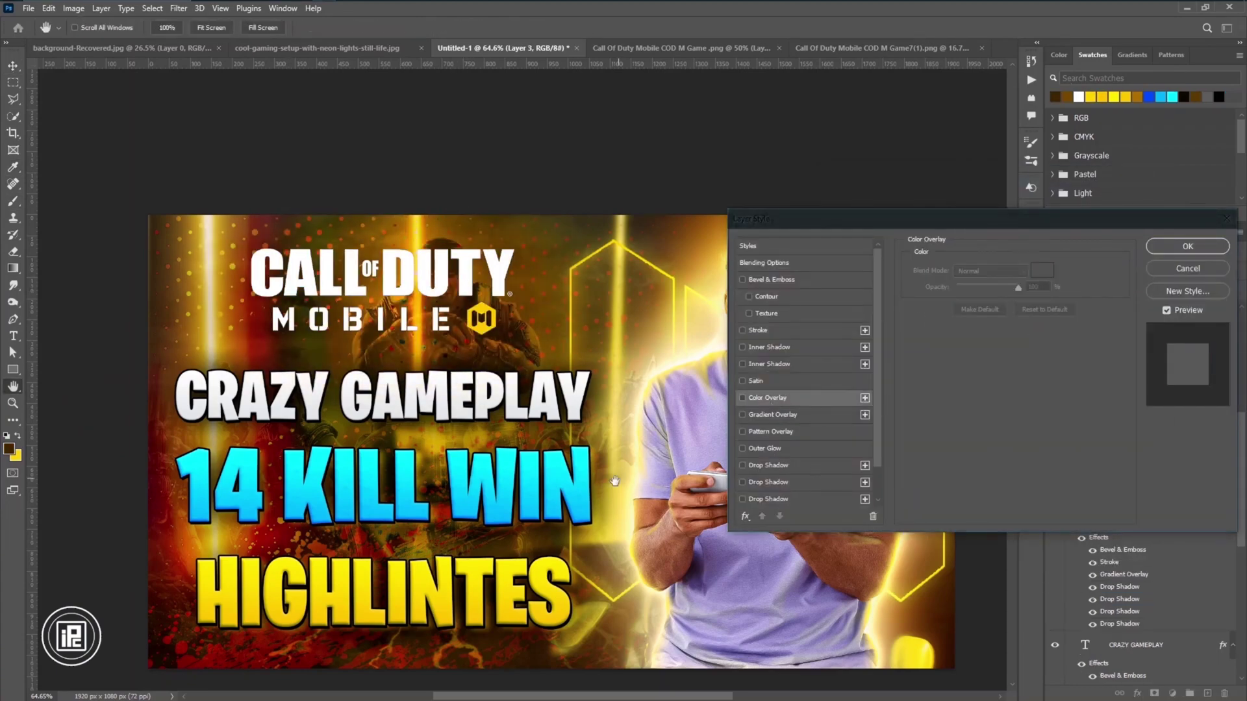
drag(887, 250, 790, 149)
click(843, 239)
click(864, 150)
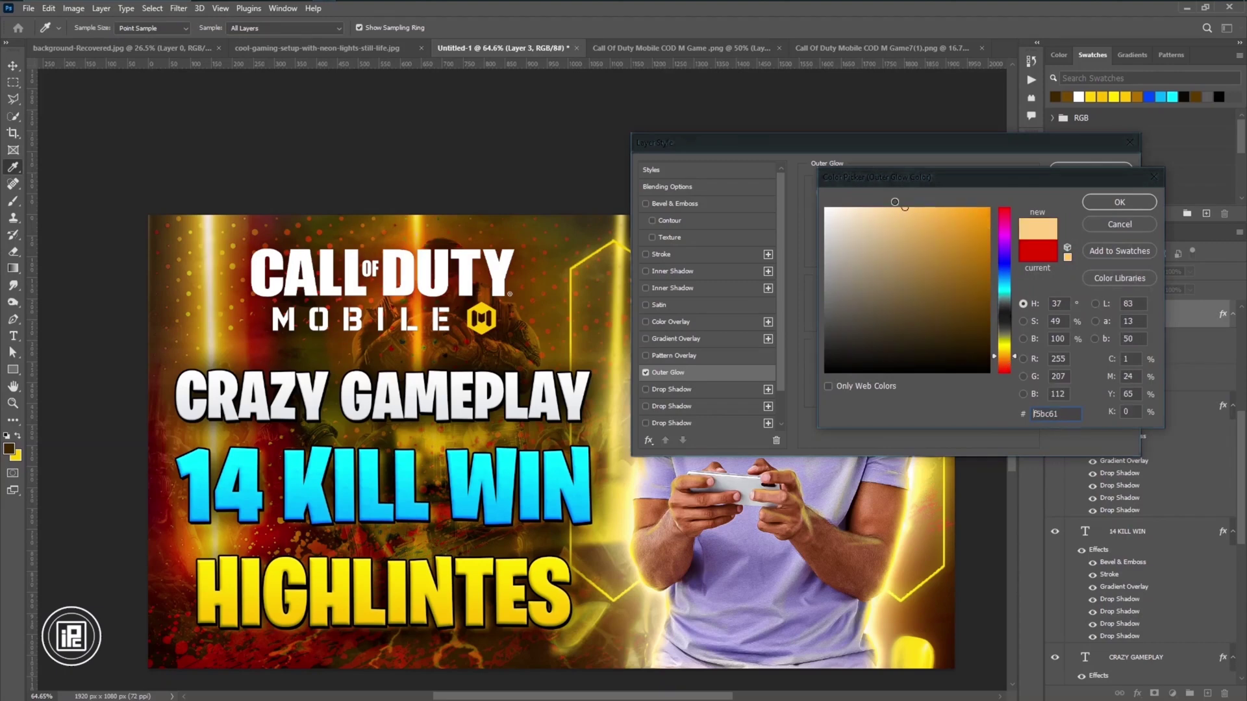
key(Return)
Add two black drop shadows to the logo, the wider one in Multiply mode at 64% opacity, and apply the layer style.
click(690, 392)
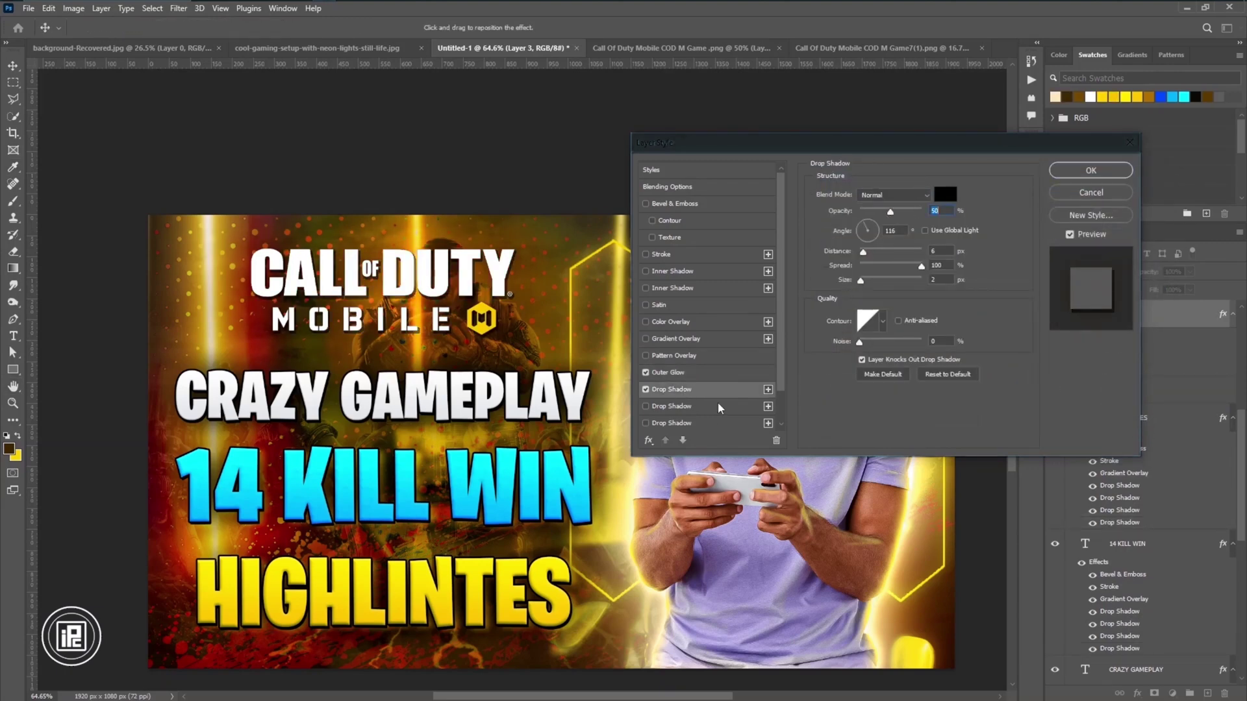
click(696, 407)
drag(922, 211, 898, 211)
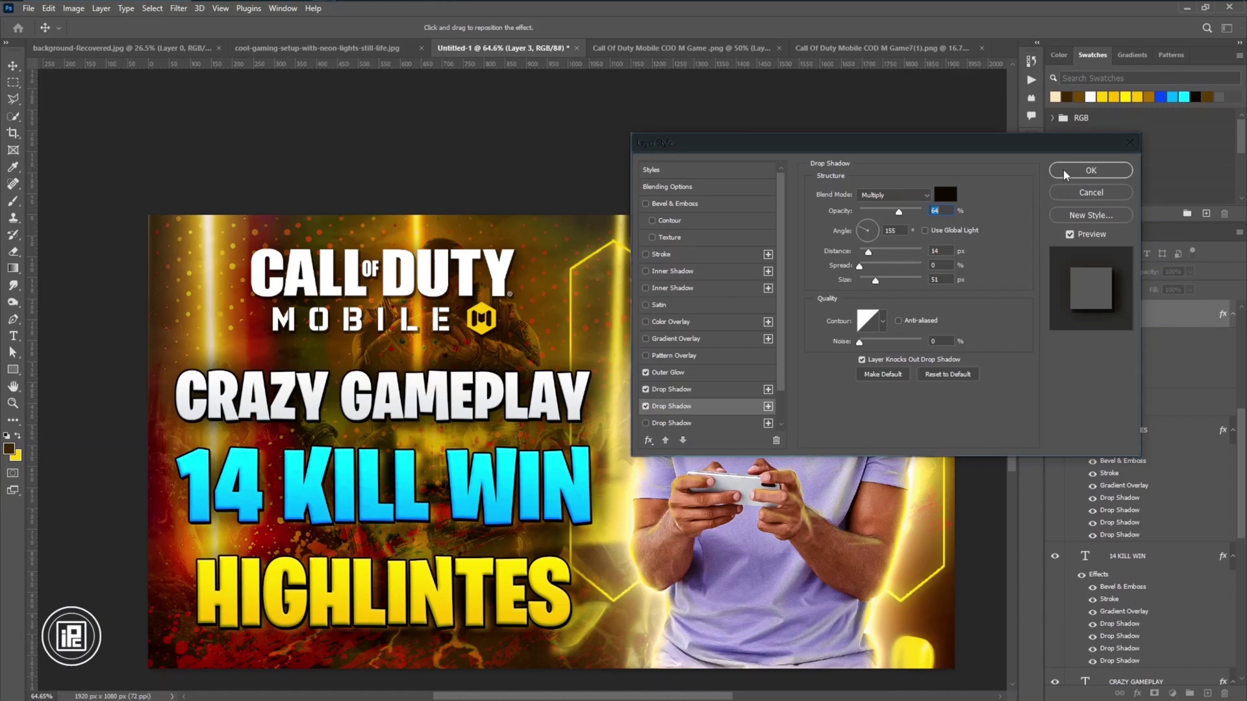
click(1091, 171)
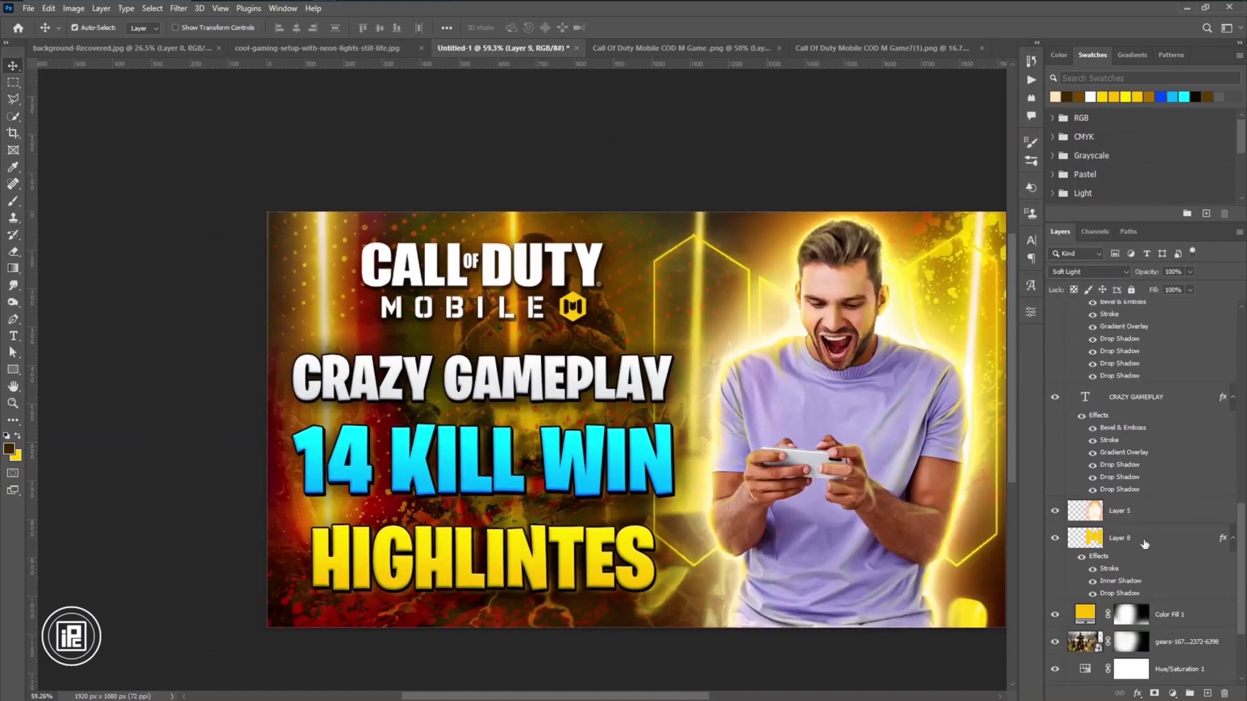
Add a Curves adjustment layer above the lower Hue/Saturation layer, beneath the soldiers image, and pull the curve down slightly.
click(1169, 615)
click(1172, 693)
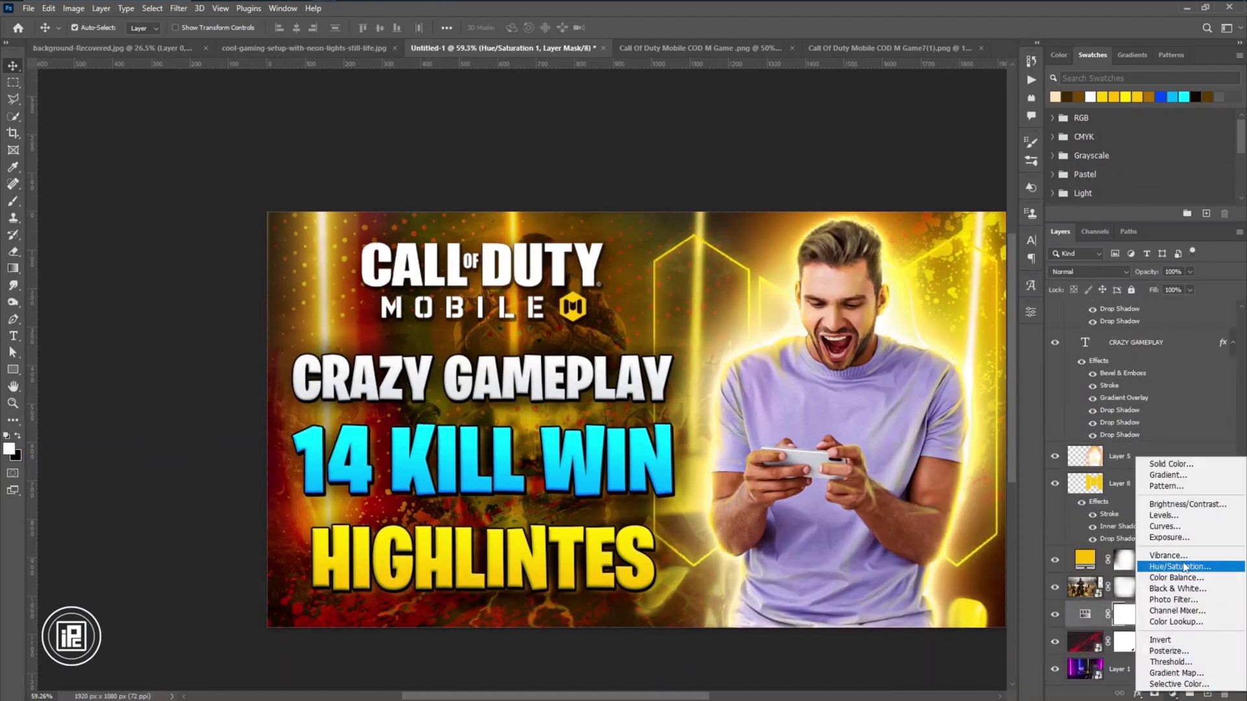
click(1163, 521)
drag(939, 432, 931, 452)
click(1031, 313)
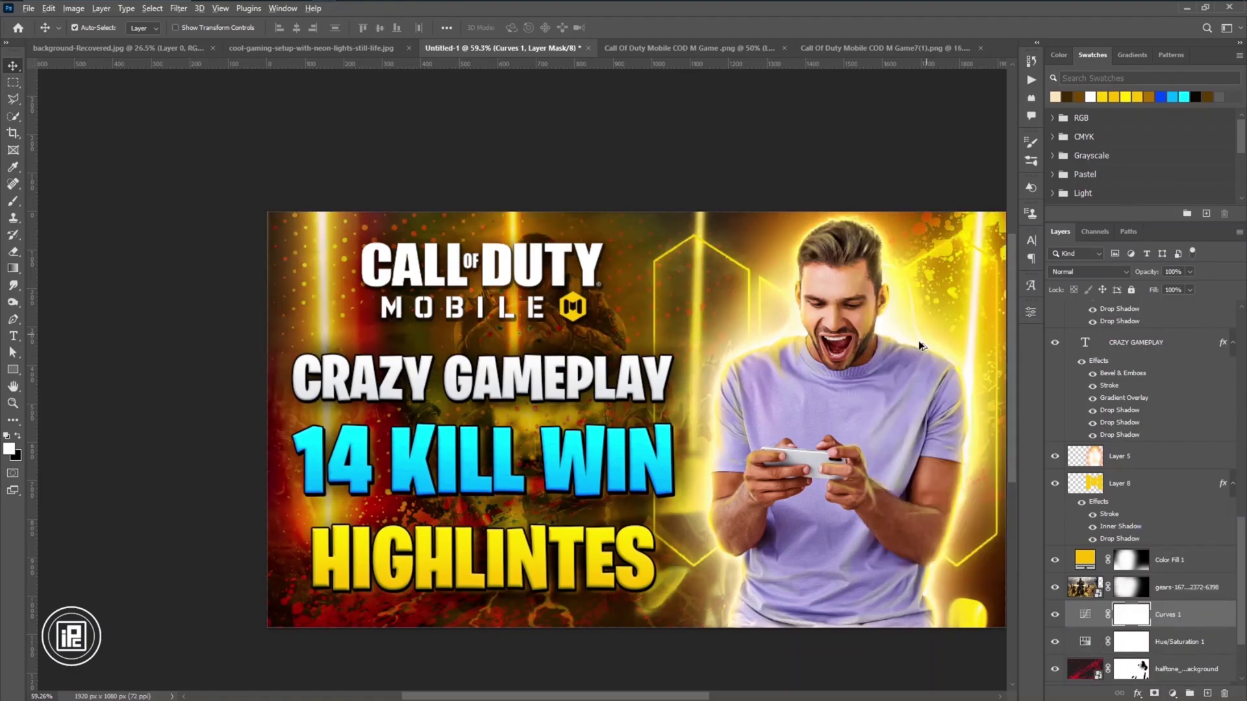
Apply Camera Raw to a merged top layer with contrast -9, highlights +3, shadows +47, whites +39 and blacks -64.
drag(918, 341, 831, 270)
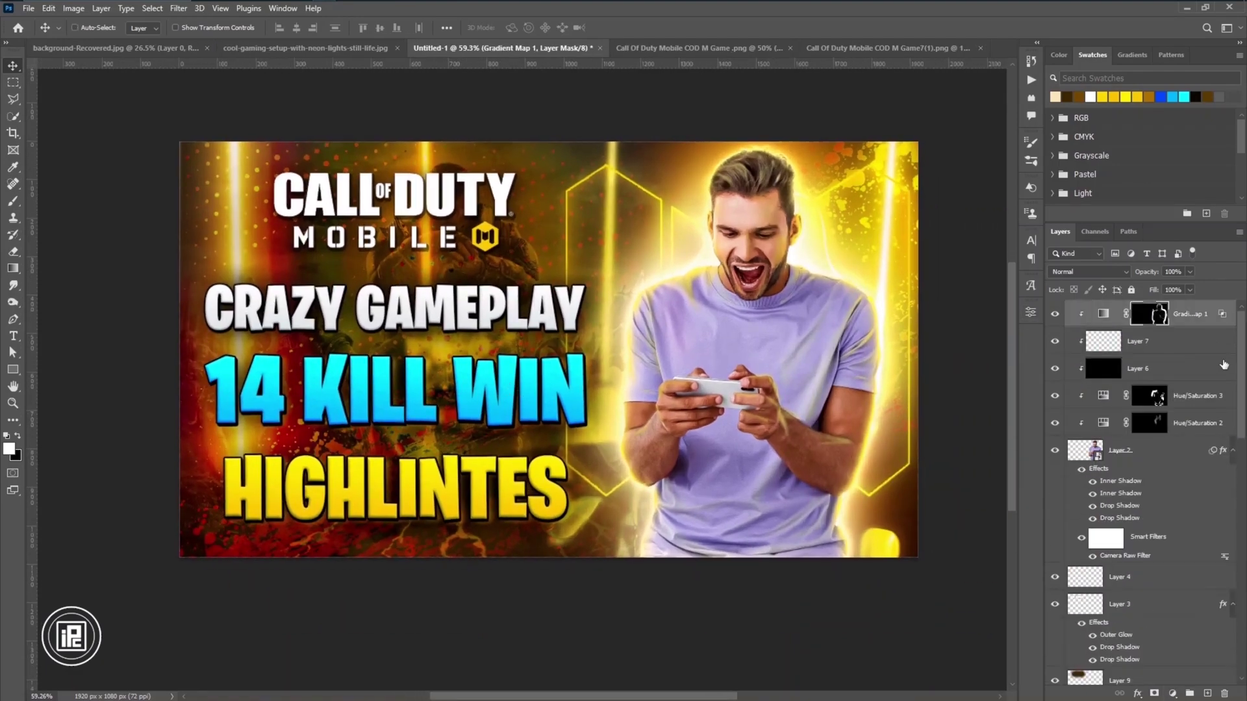
key(shift+ctrl+a)
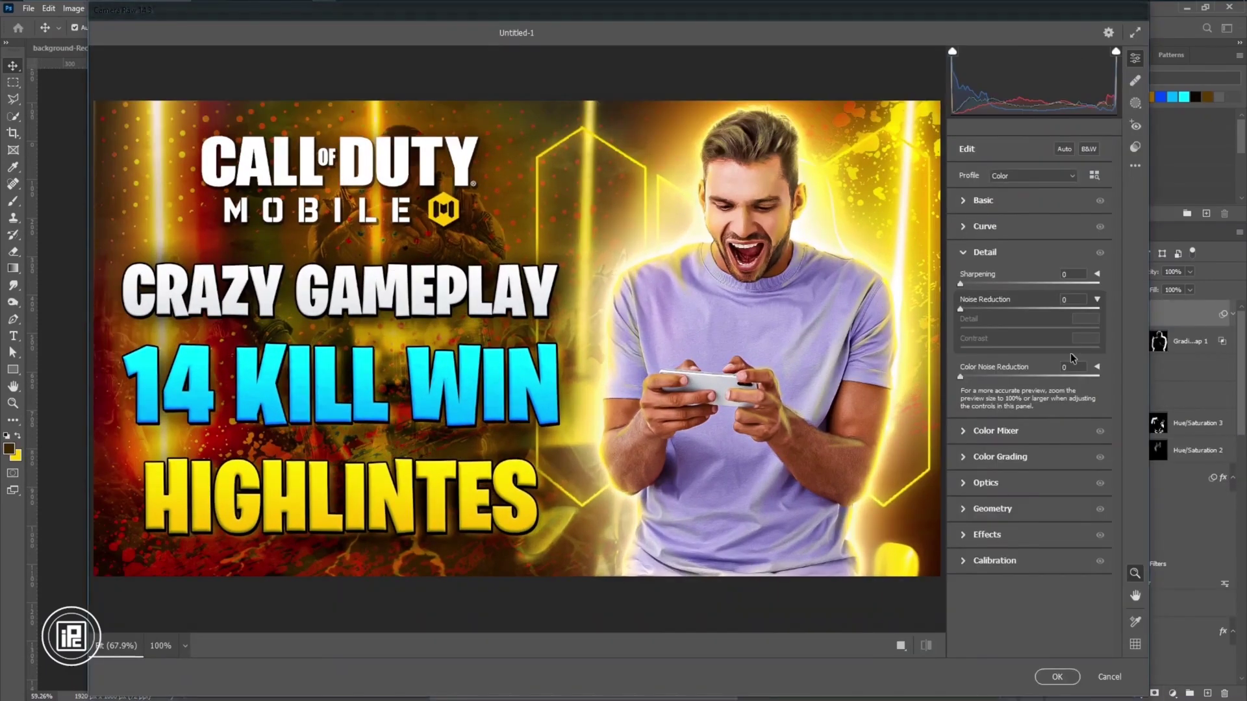
drag(1030, 342, 1062, 362)
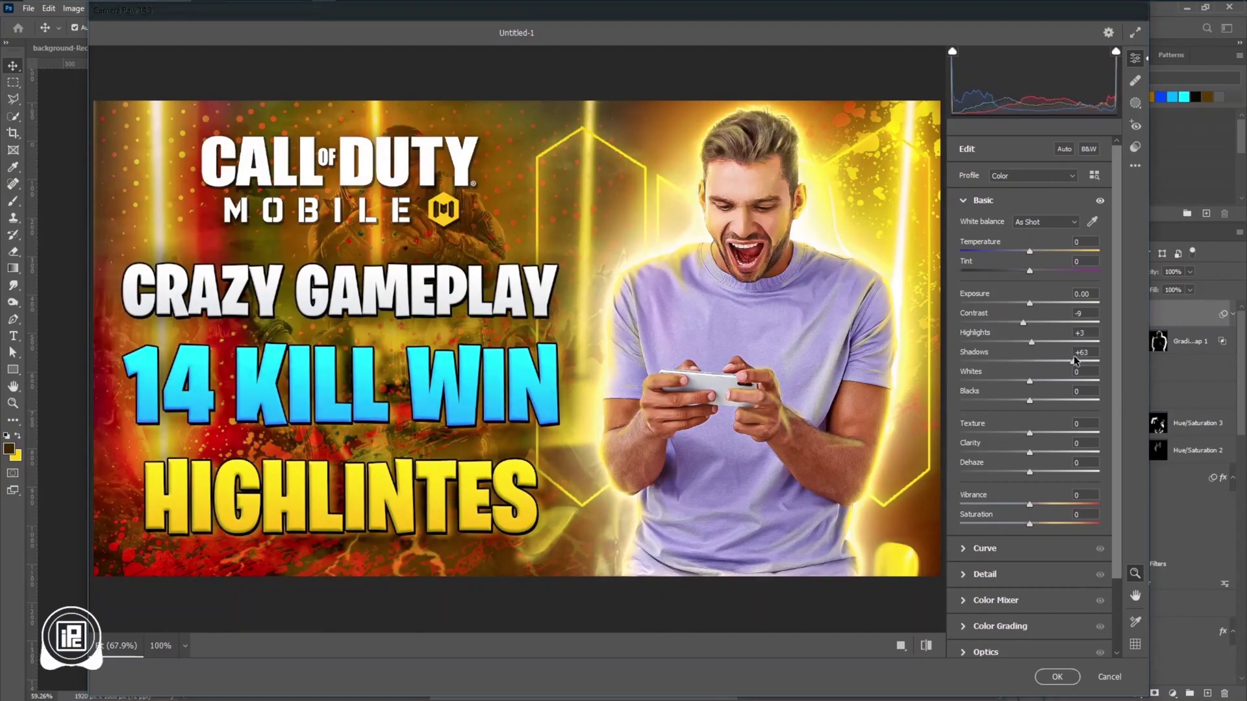
drag(1030, 400, 1057, 381)
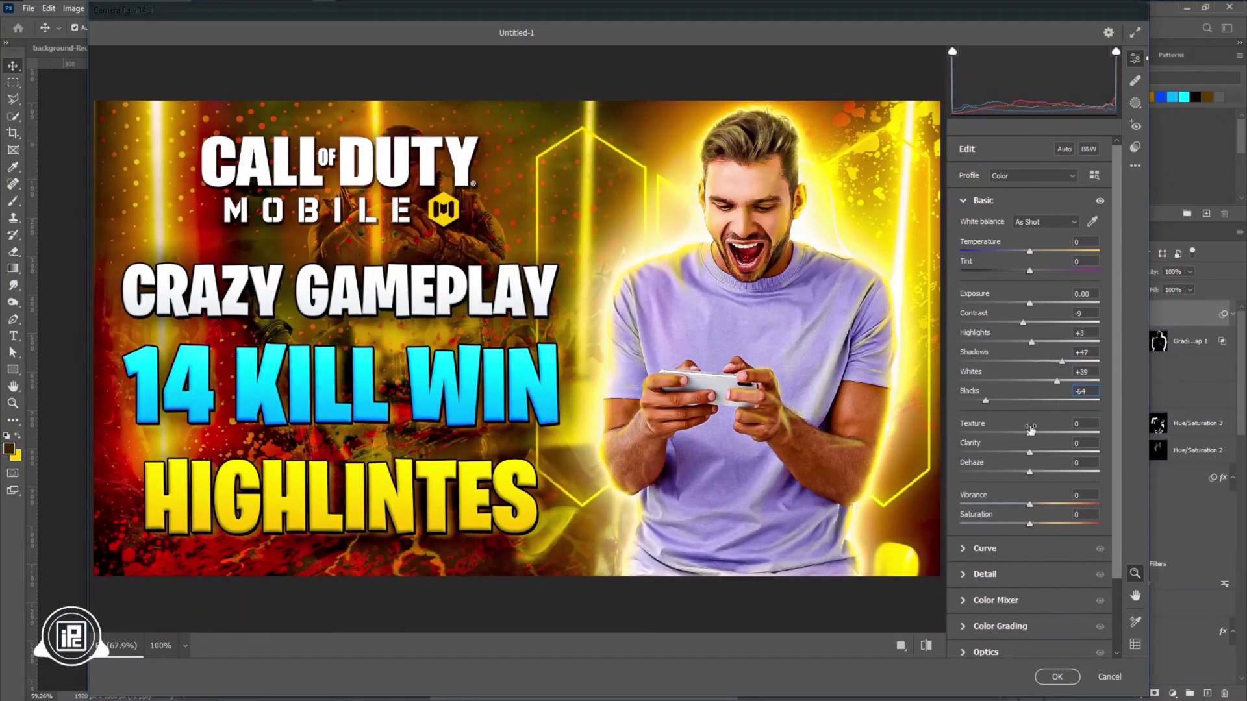
Raise the texture, clarity and dehaze in Camera Raw and set noise reduction to about 18.
drag(1030, 432, 1051, 432)
drag(1030, 452, 1047, 471)
click(985, 574)
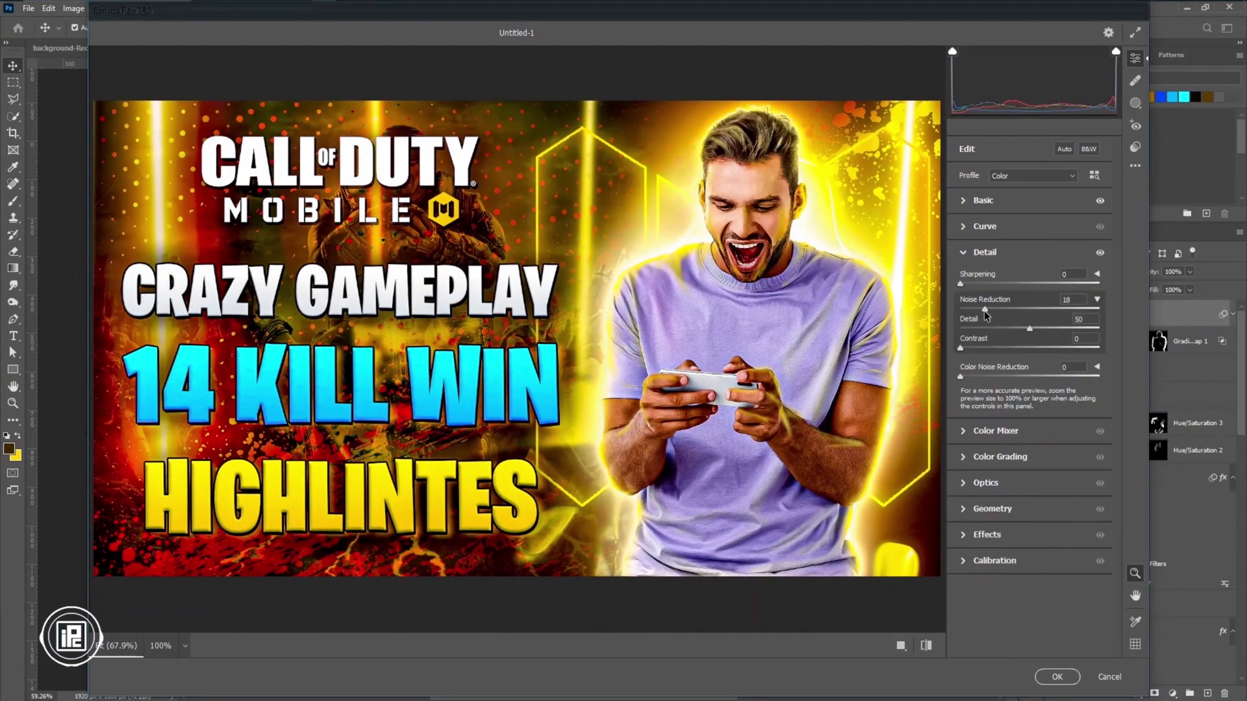
Adjust the colour mixer, setting luminance to +54 for yellows, +29 for purples and +31 for magentas.
click(996, 432)
drag(1030, 371, 1077, 351)
click(1002, 318)
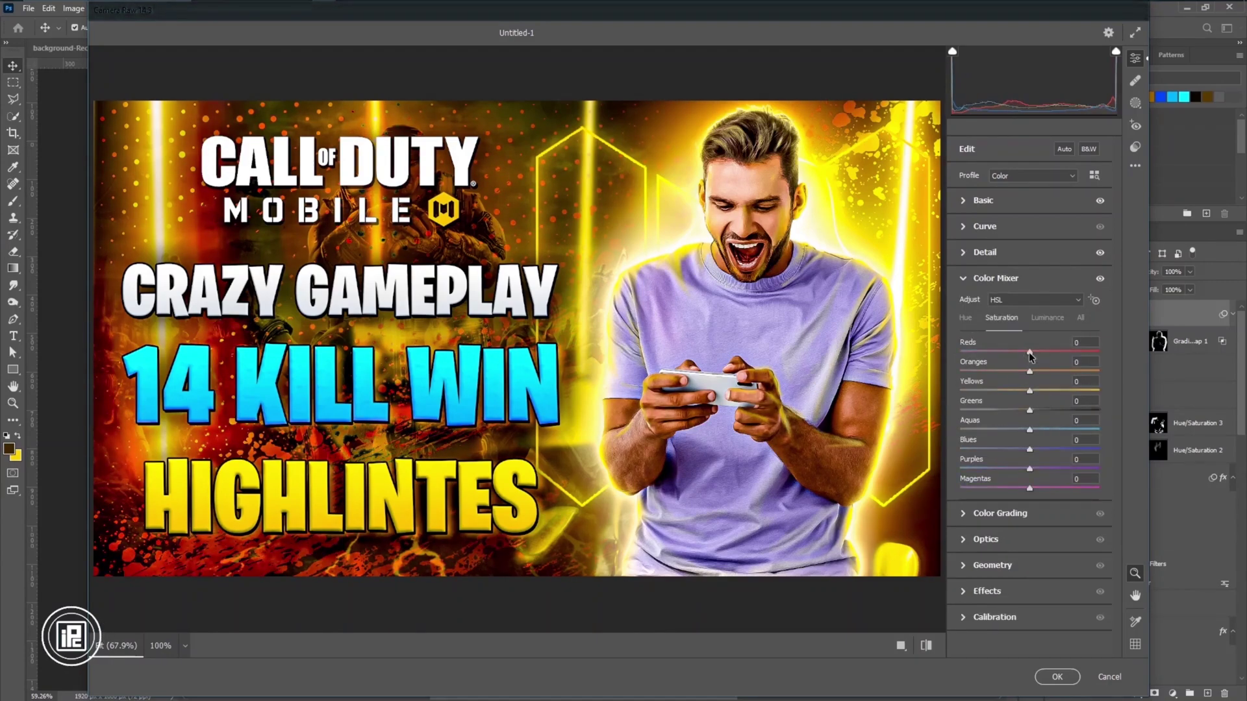
click(1039, 317)
drag(1030, 390, 1067, 391)
mouse_move(1041, 467)
mouse_down()
mouse_move(1065, 468)
mouse_move(1030, 469)
mouse_up()
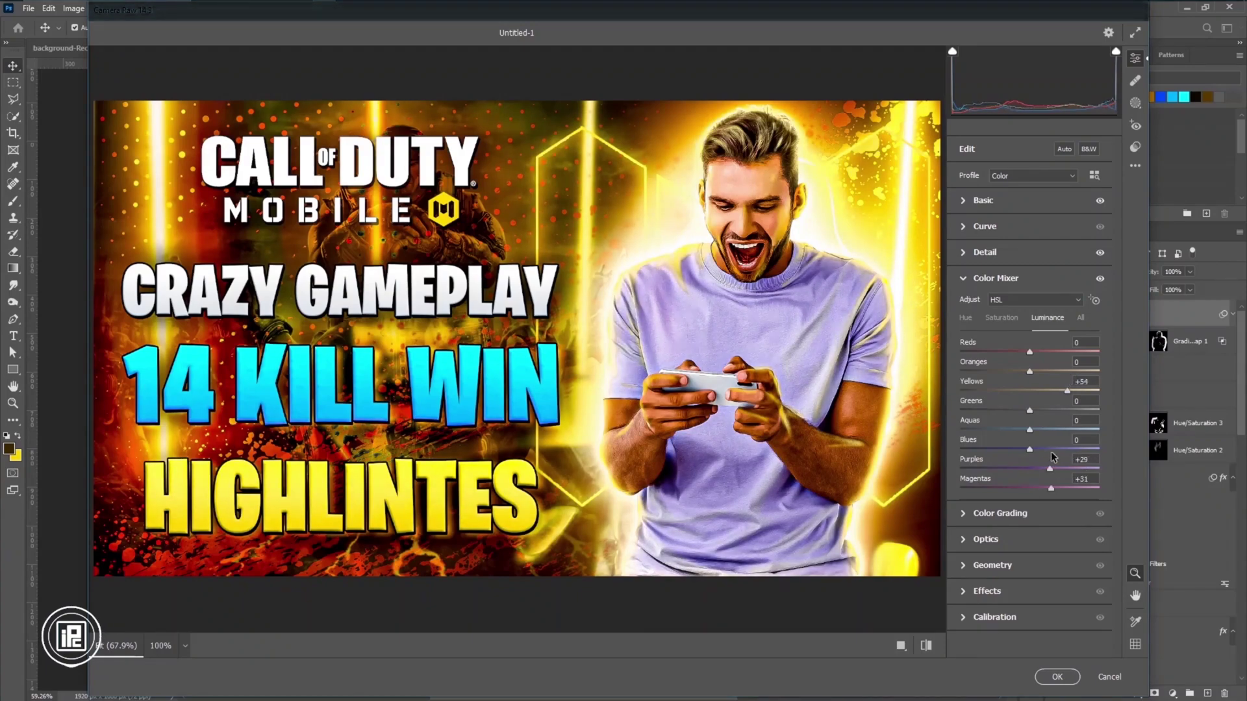
Adjust the colour grading luminance of midtones, shadows and highlights, set the optics vignette to -25 and apply the Camera Raw filter.
click(1000, 513)
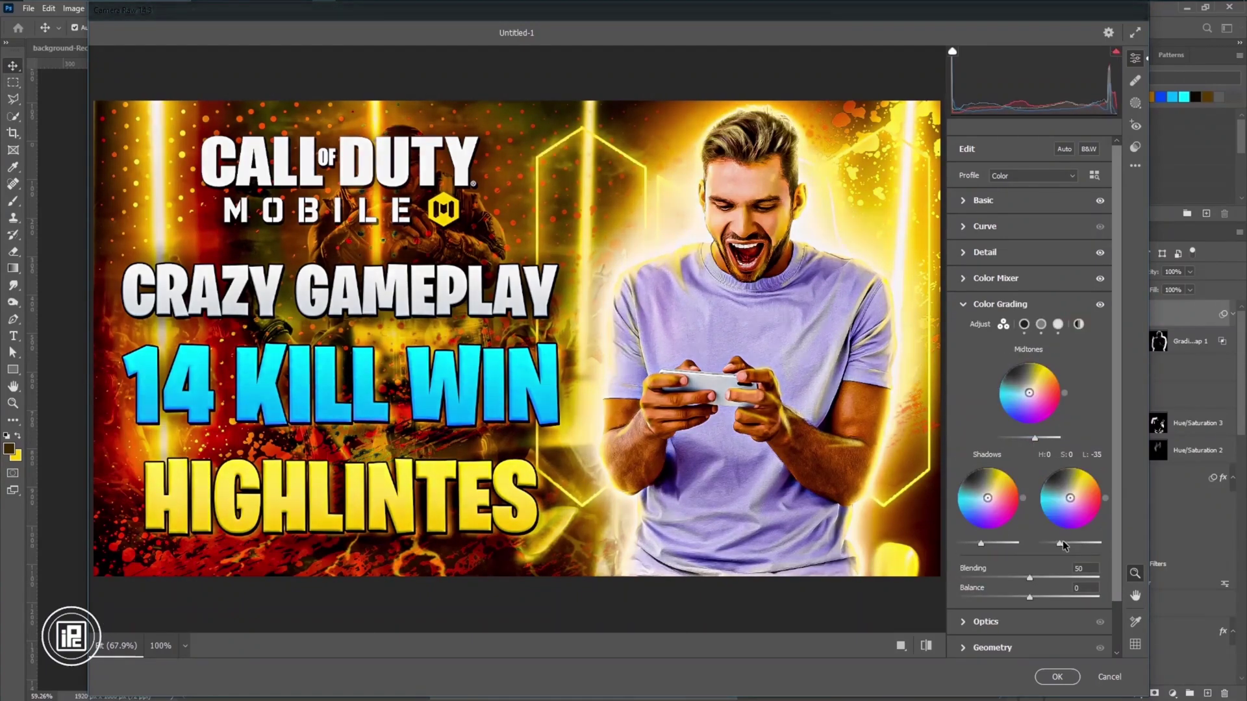
click(986, 621)
mouse_move(1029, 385)
mouse_down()
mouse_move(973, 387)
mouse_move(1029, 386)
mouse_up()
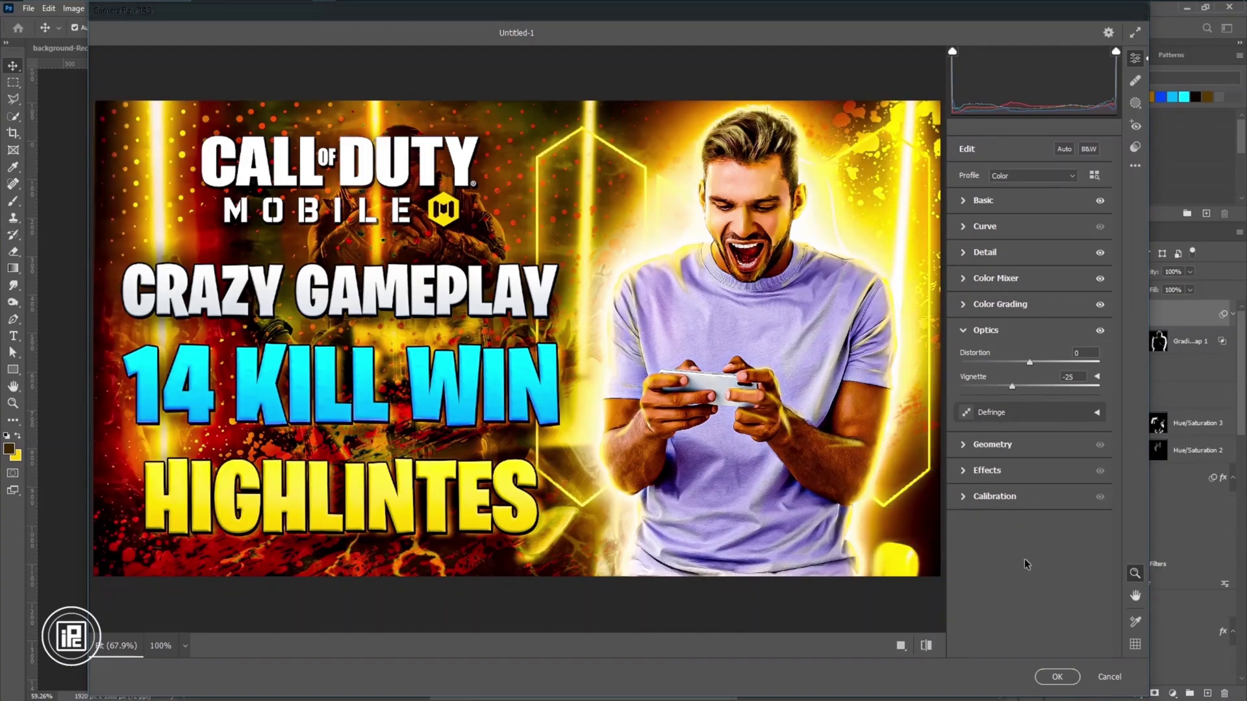
key(Return)
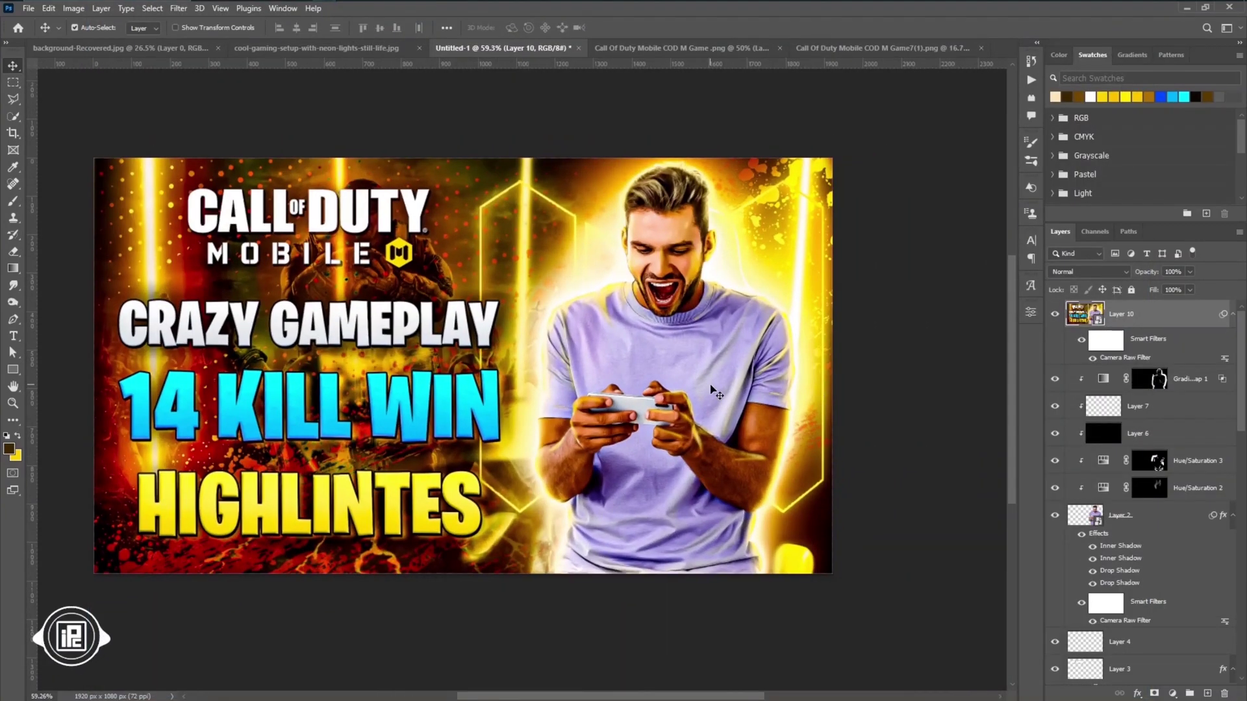